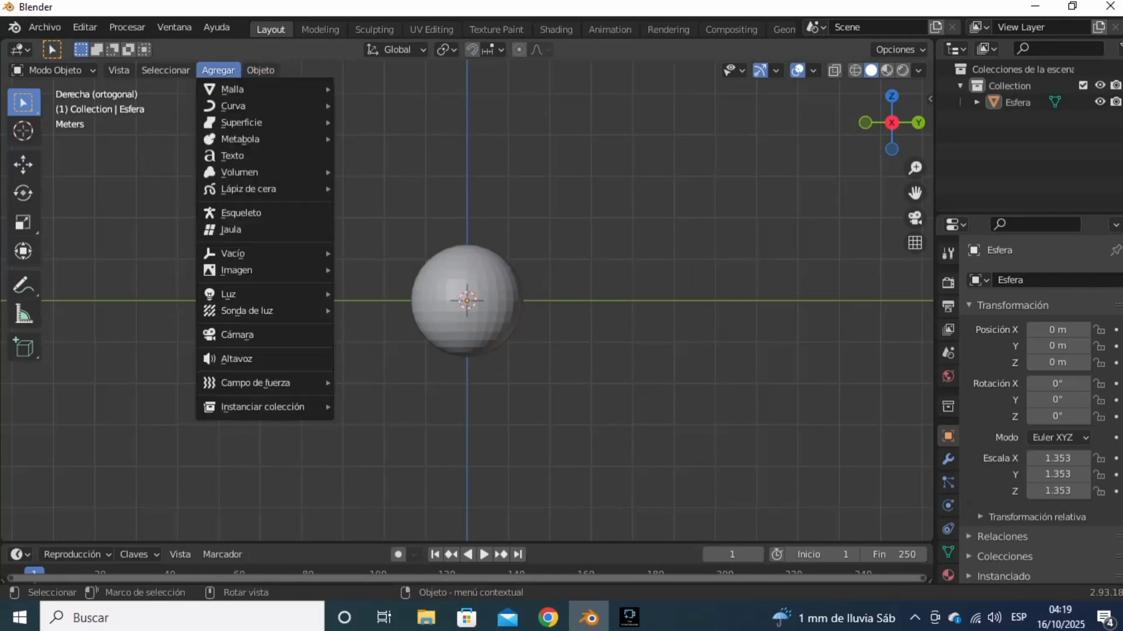
Step: Add a UV sphere for the snout, move it to about X 0.44 m, and flatten it to about 0.94 in Y and 0.77 in Z
mouse_move(234, 88)
click(375, 138)
click(865, 123)
click(23, 165)
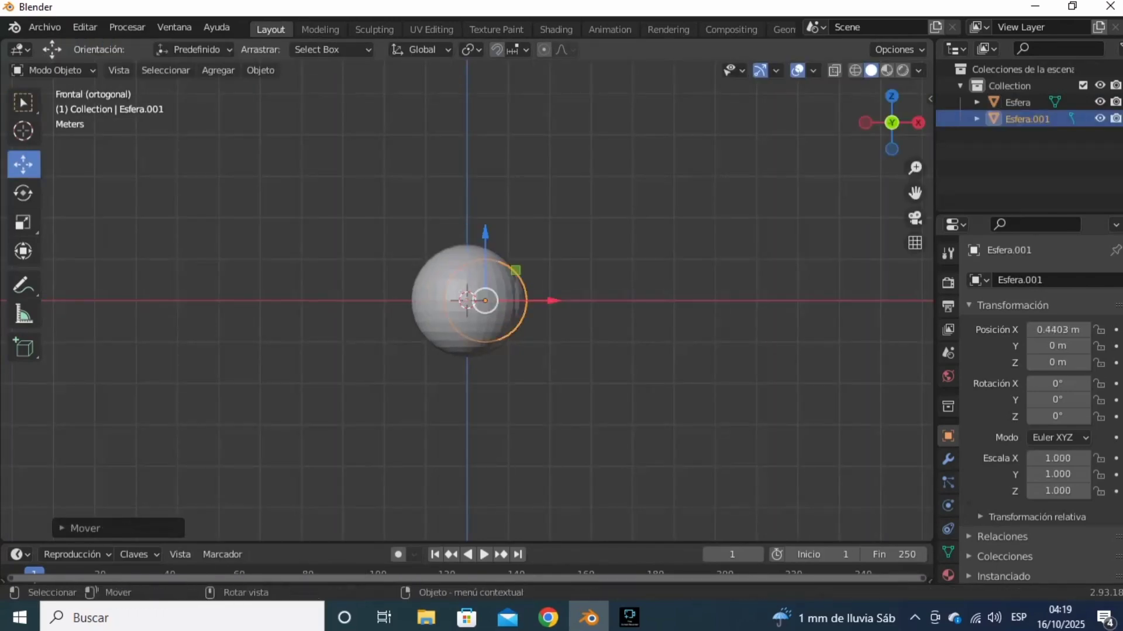
drag(485, 235, 493, 251)
drag(900, 120, 737, 149)
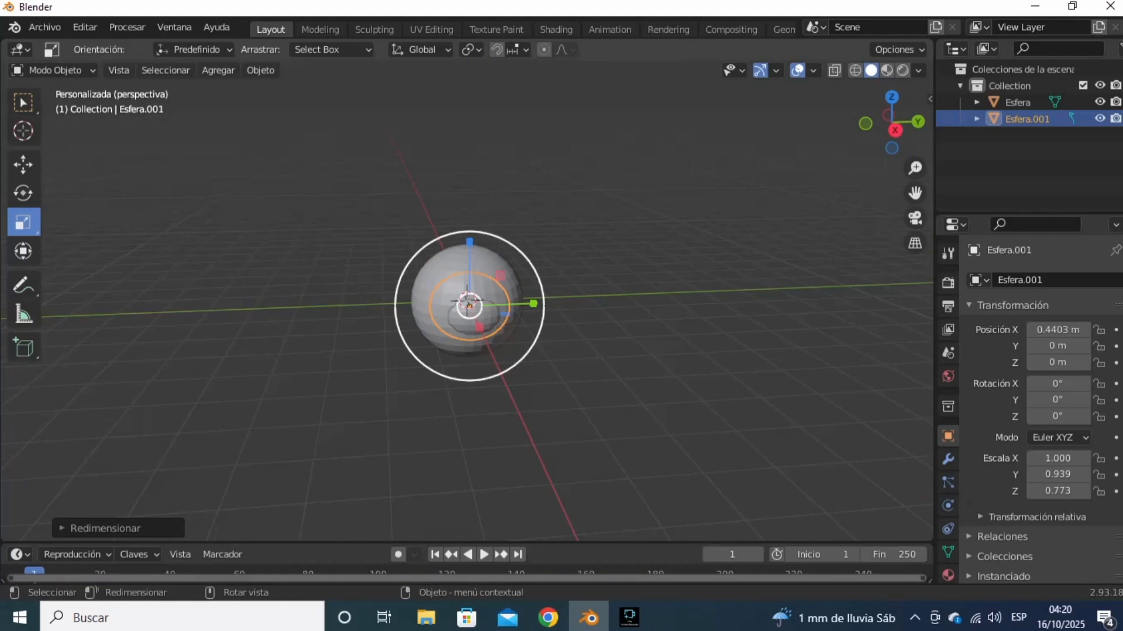
Step: Place the snout sphere at about X 1.30 m, Z -0.48 m and scale it to 0.769 in Y and 0.729 in Z
click(895, 130)
drag(533, 300, 521, 320)
click(865, 122)
click(620, 264)
drag(890, 124, 658, 159)
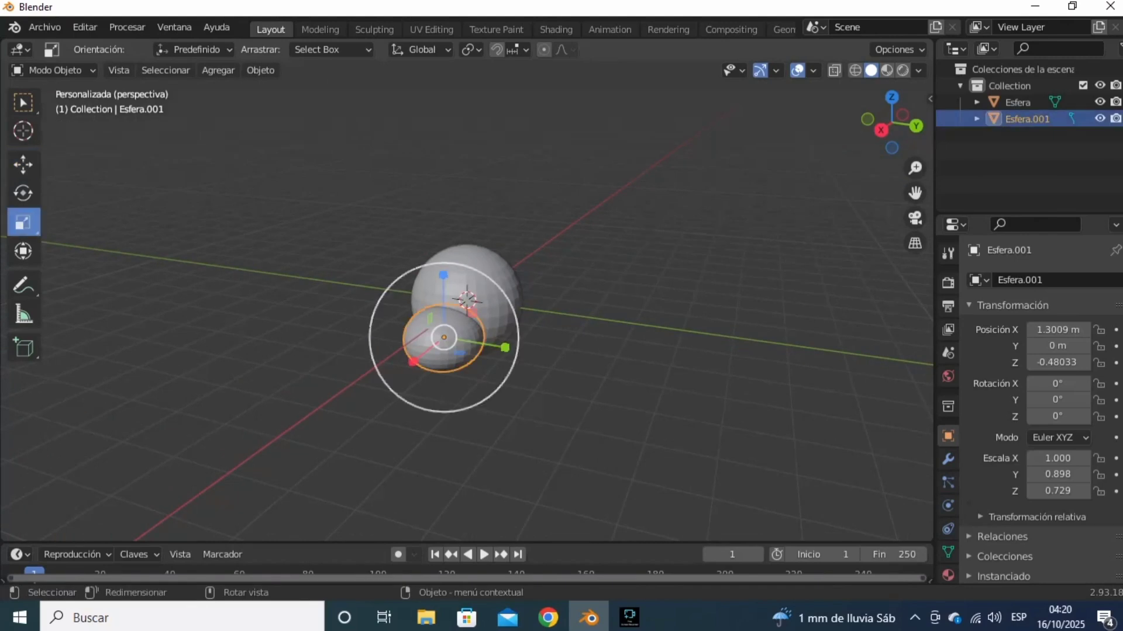
drag(505, 347, 496, 346)
click(620, 281)
drag(891, 124, 1048, 114)
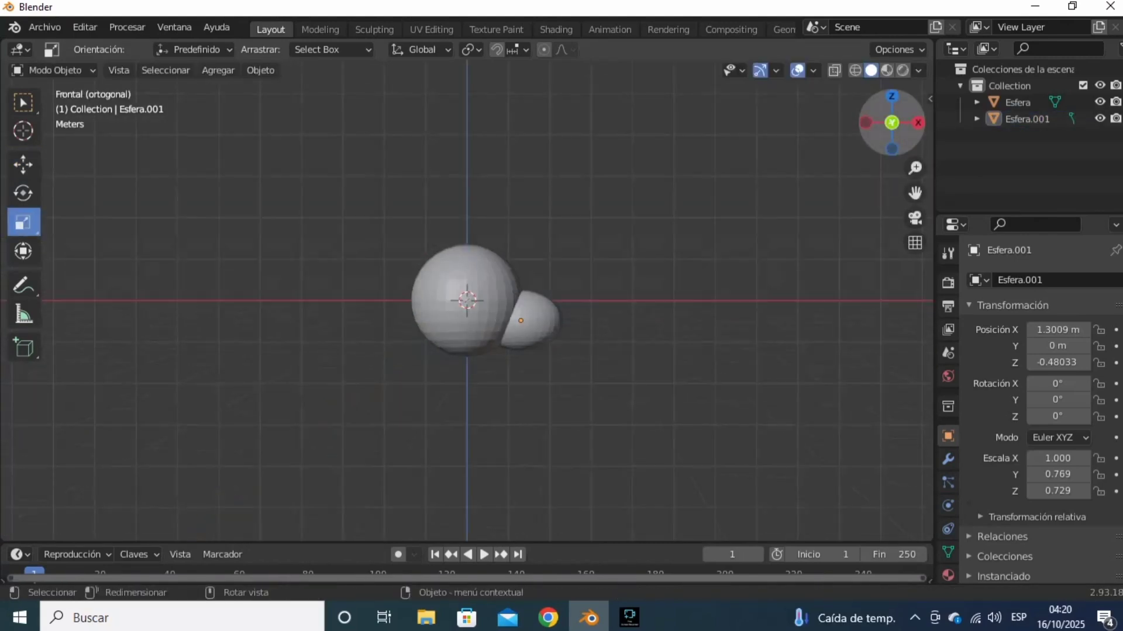
Step: Raise the large head sphere to about 0.22 m in Z
click(468, 281)
click(24, 165)
drag(466, 236, 467, 225)
click(619, 280)
click(538, 320)
key(Tab)
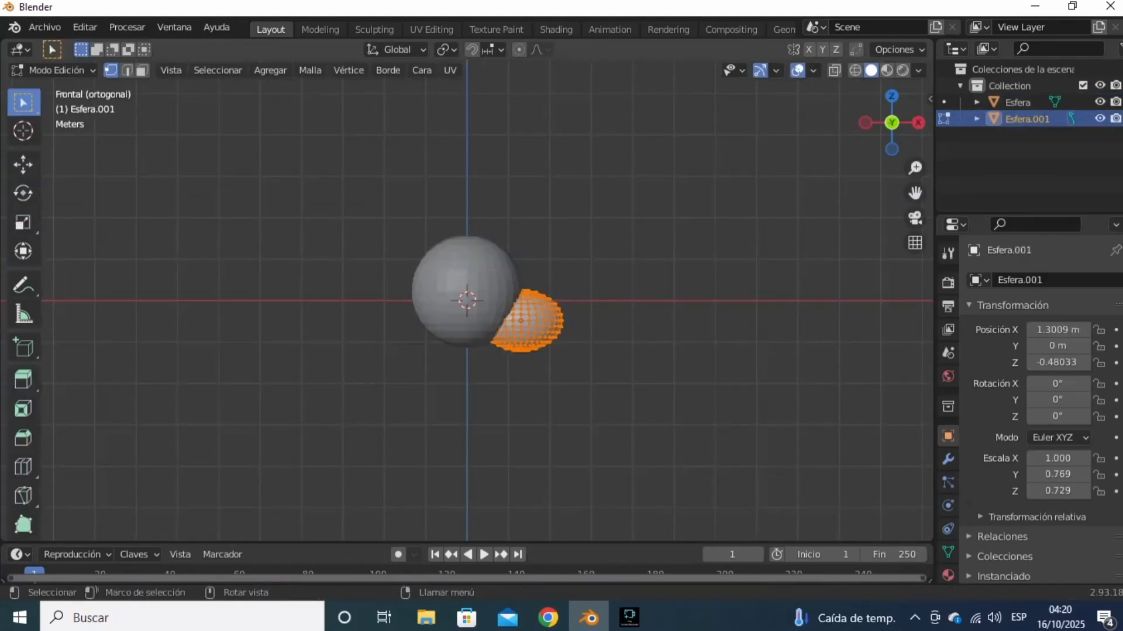
drag(891, 124, 714, 187)
click(891, 109)
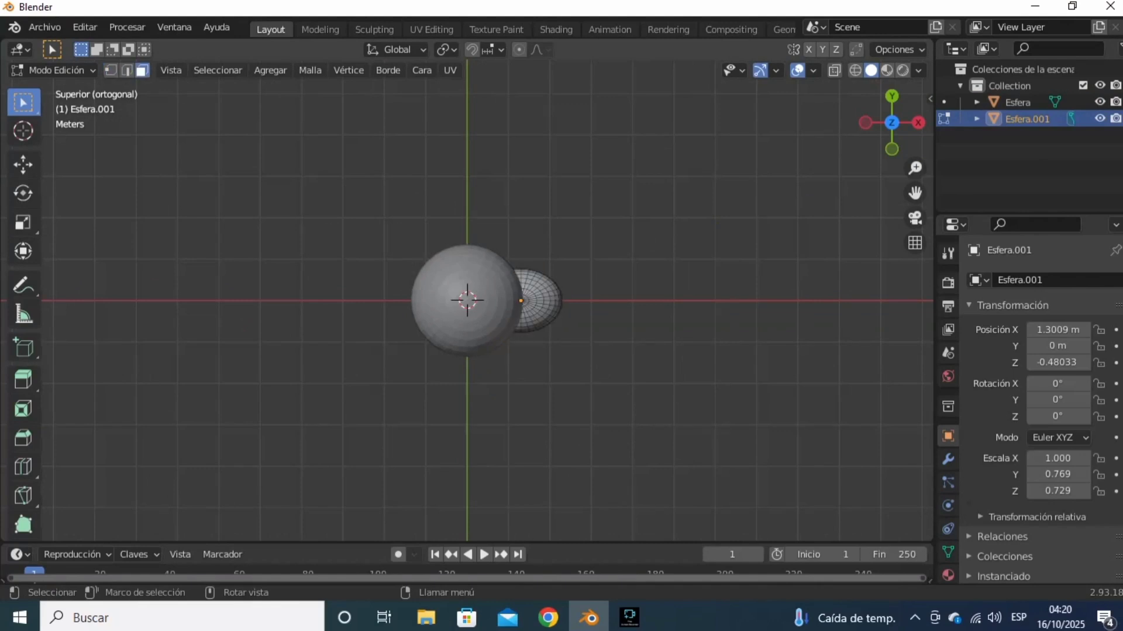
drag(468, 200, 602, 409)
key(alt+z)
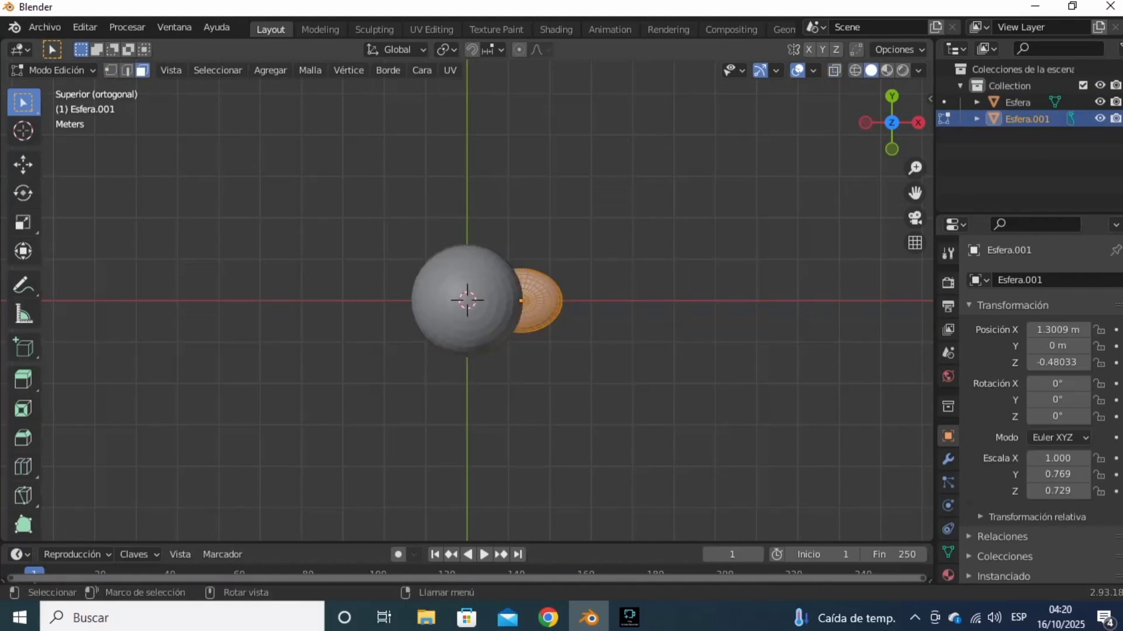
click(23, 164)
key(s)
right_click(620, 385)
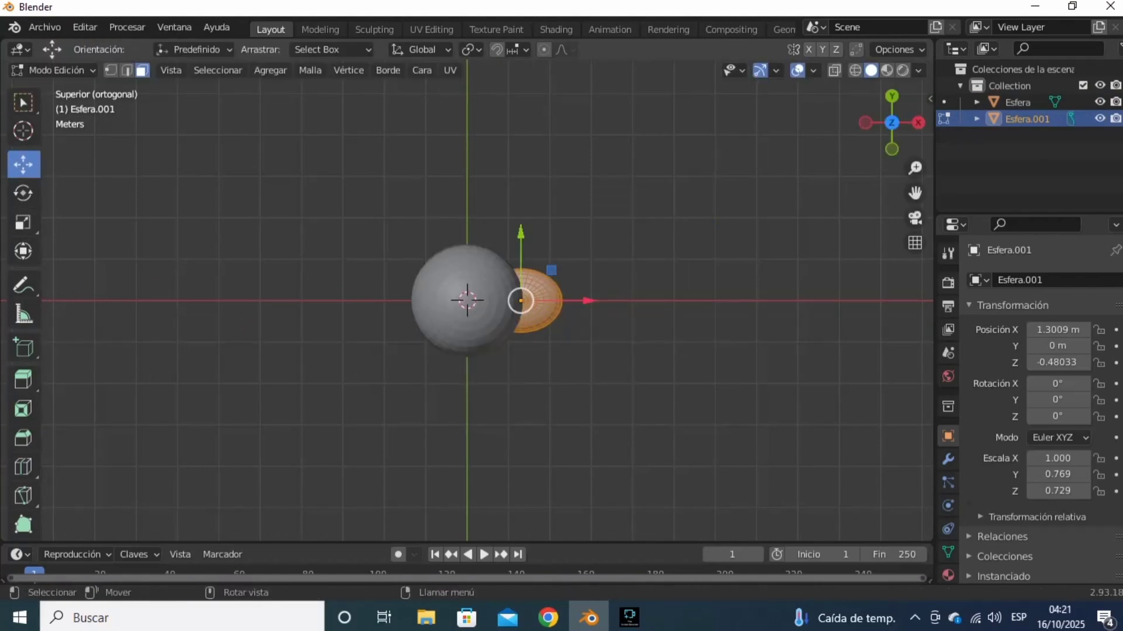
key(Tab)
click(696, 275)
Step: Apply smooth shading to both the head and snout spheres
click(891, 122)
mouse_move(891, 123)
mouse_down()
mouse_move(902, 148)
mouse_move(1111, 281)
mouse_up()
click(890, 127)
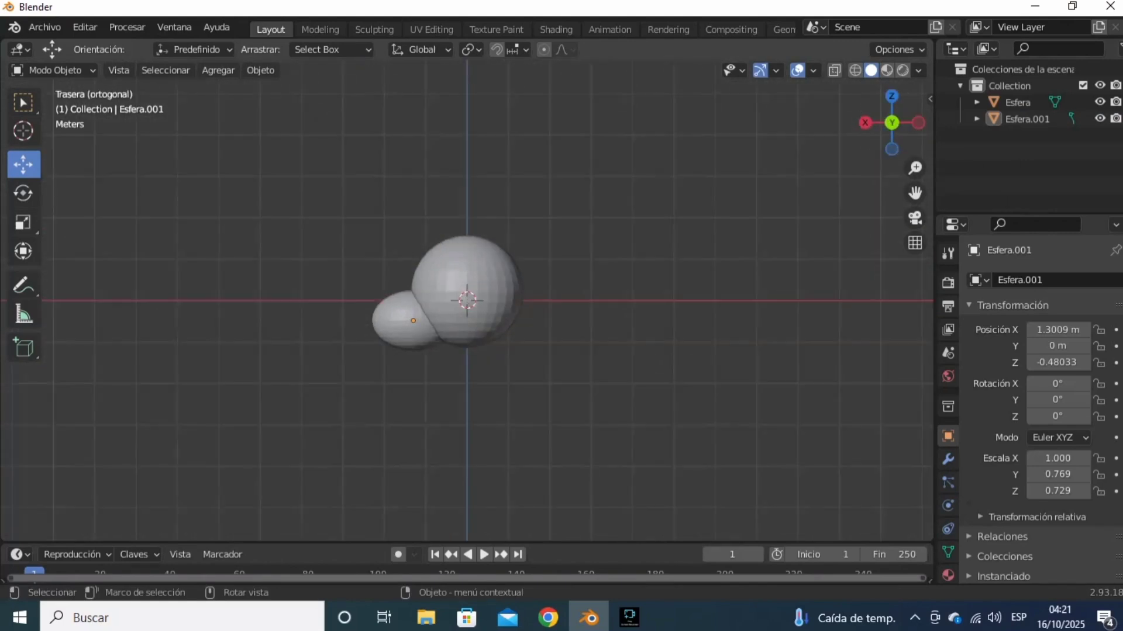
drag(382, 207, 575, 371)
right_click(582, 319)
click(562, 279)
click(649, 240)
Step: Move the snout sphere slightly away from the head, to about X 1.46 m and Z -0.46 m
click(410, 312)
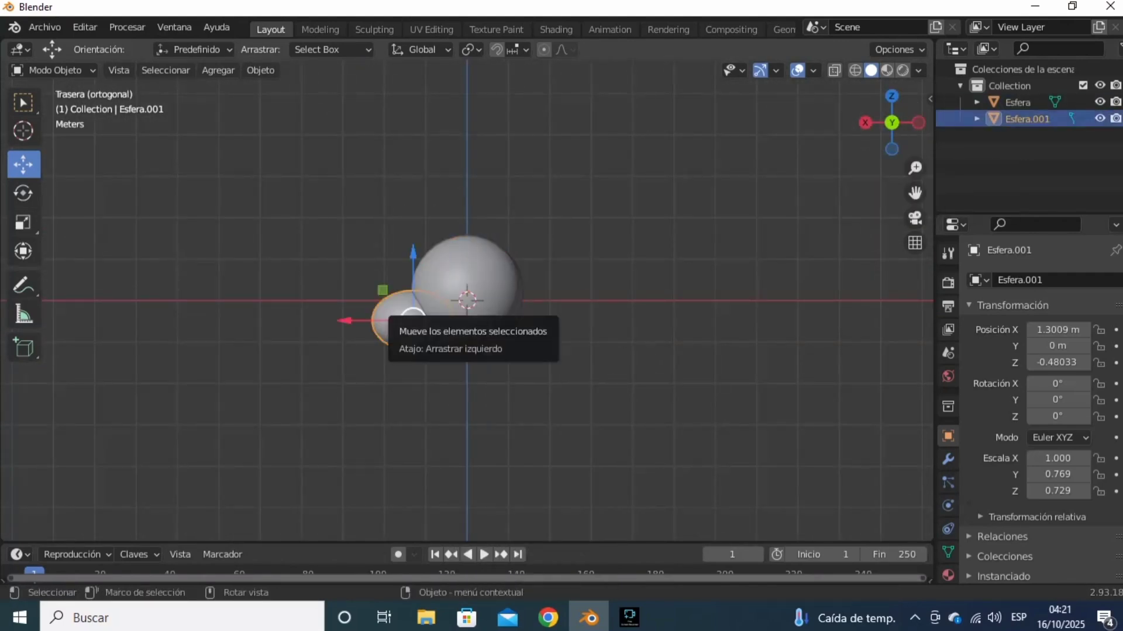
drag(409, 312, 403, 312)
click(613, 246)
Step: Add a UV sphere for the nose, move it to the snout's tip at about X 2.22 m, and scale it to 0.346
drag(891, 123, 908, 128)
click(218, 70)
mouse_move(234, 87)
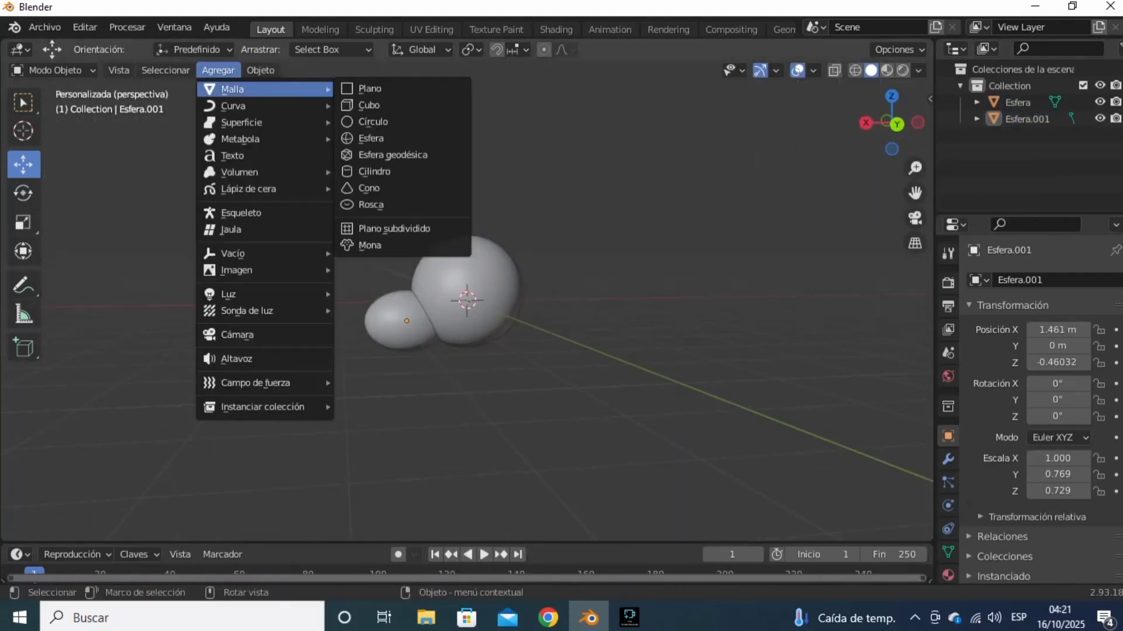
click(372, 138)
drag(466, 300, 371, 302)
key(s)
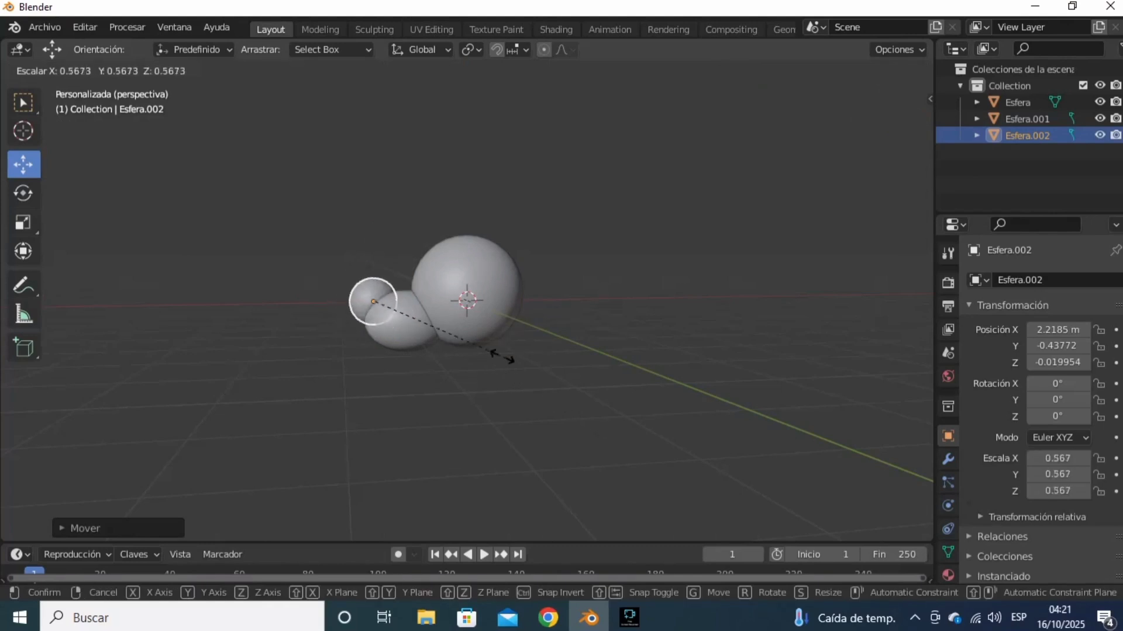
click(376, 301)
Step: Centre the nose sphere across the snout at about Y 0.003 m
click(891, 122)
drag(517, 302, 535, 302)
click(631, 241)
Step: Add a smooth-shaded UV sphere for an ear at the head's upper side, at about Y 1.42 m and Z 0.98 m
drag(888, 123, 801, 141)
click(874, 125)
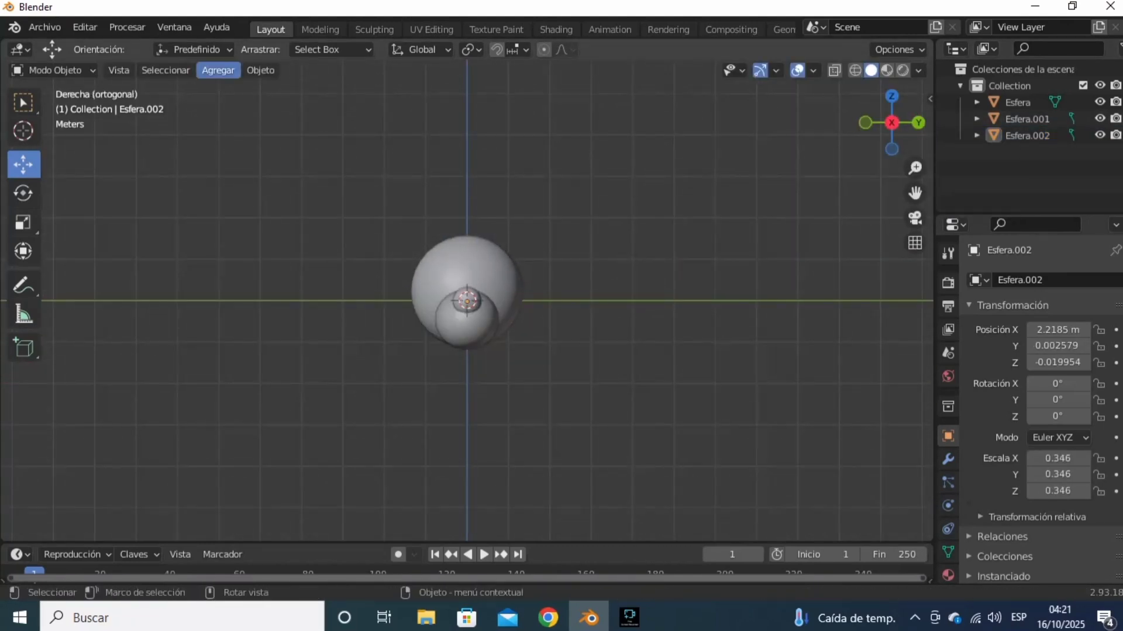
click(218, 70)
mouse_move(234, 89)
click(374, 139)
drag(497, 270, 556, 231)
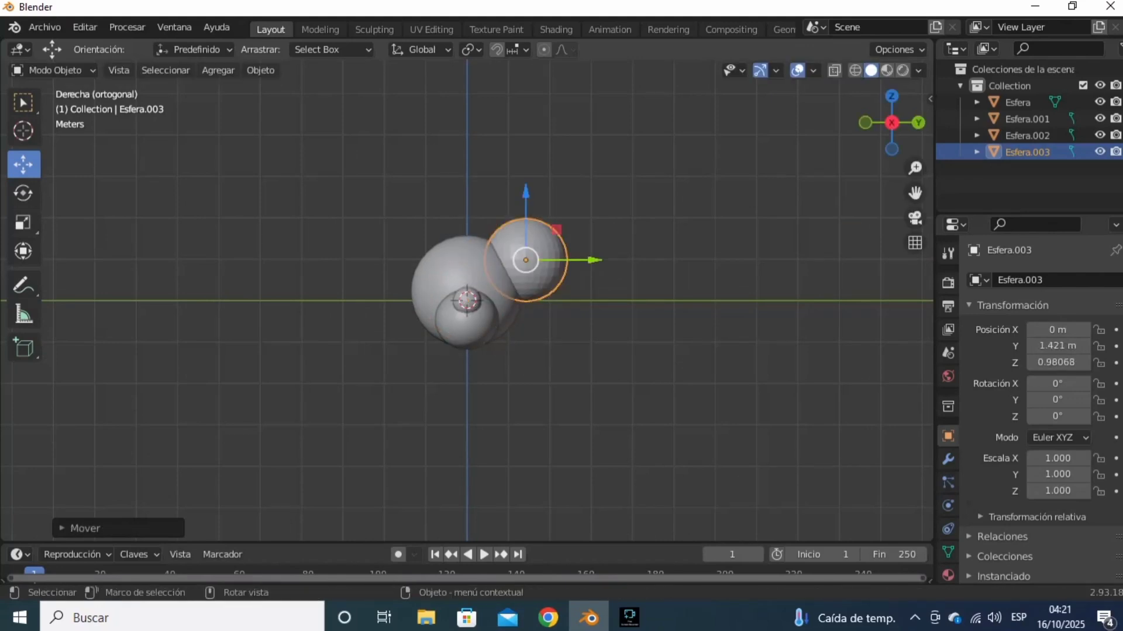
right_click(559, 262)
click(531, 263)
Step: Scale the ear sphere down uniformly to 0.537
drag(890, 124, 802, 136)
click(871, 124)
key(s)
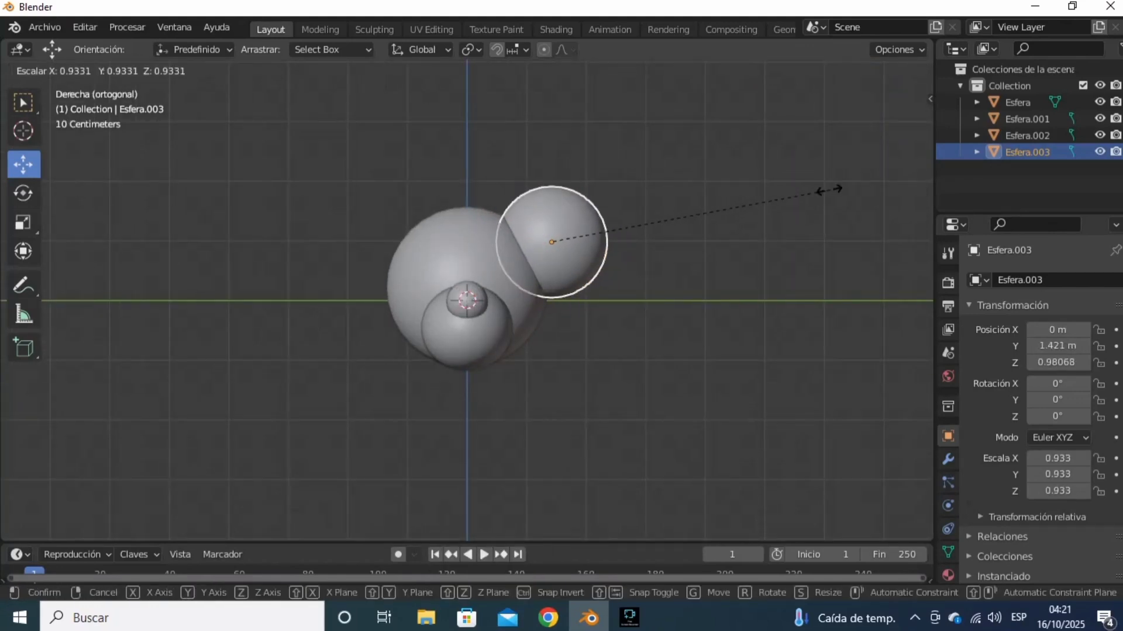
click(753, 217)
key(Tab)
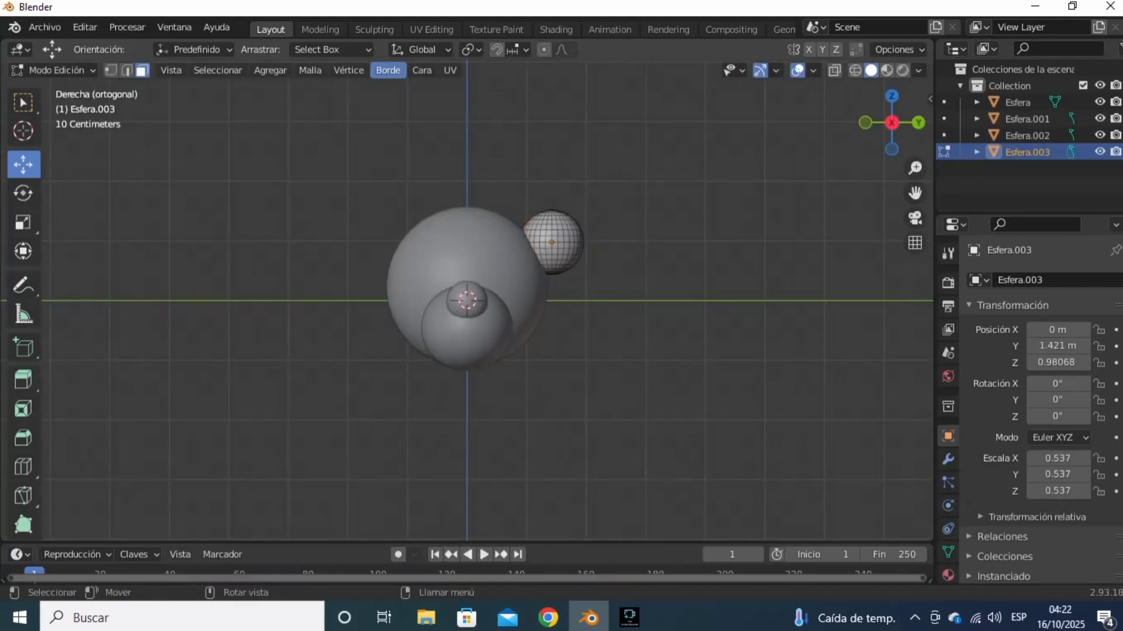
key(Tab)
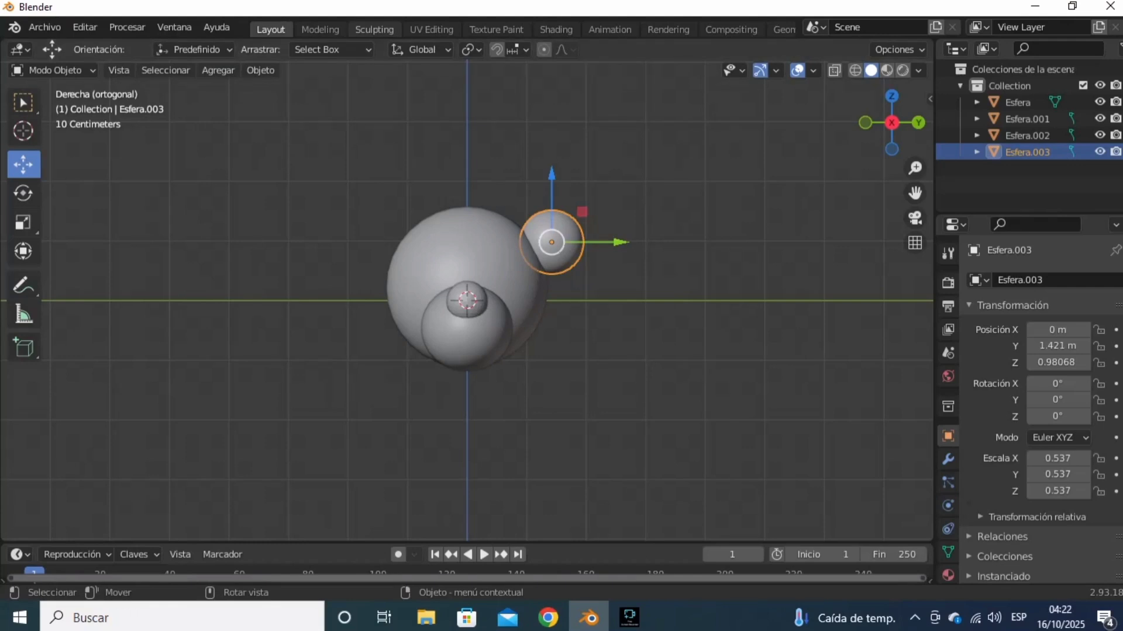
Step: Sculpt the ear sphere into an outward-pointing tip with the Elastic Deform brush, and return to the Layout workspace
click(374, 29)
scroll(23, 527, down, 2)
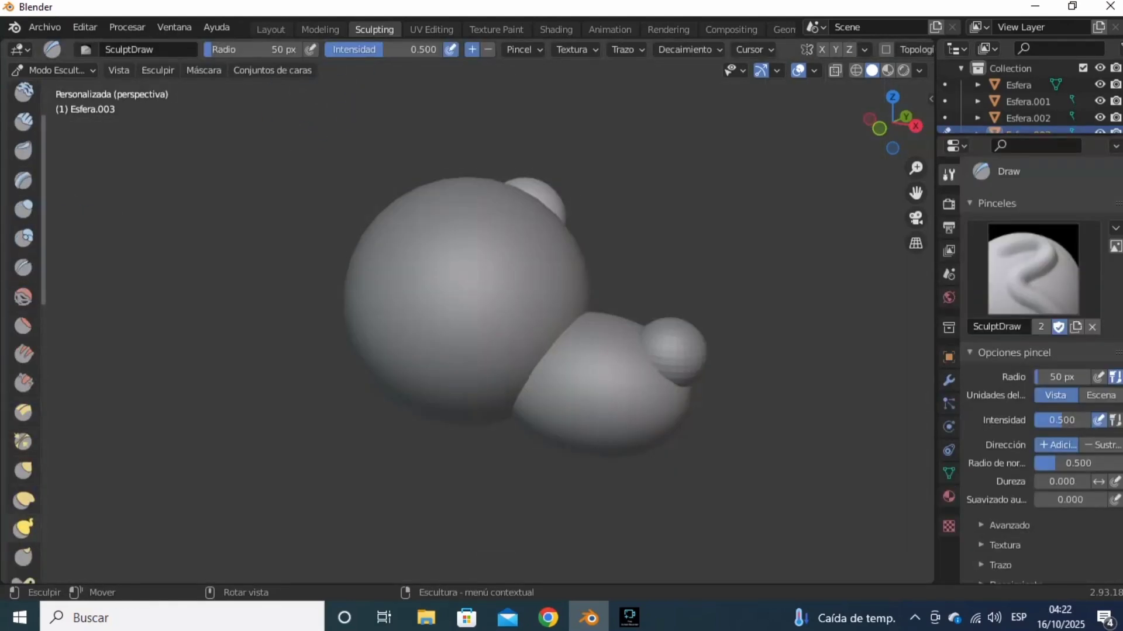
click(23, 500)
click(916, 126)
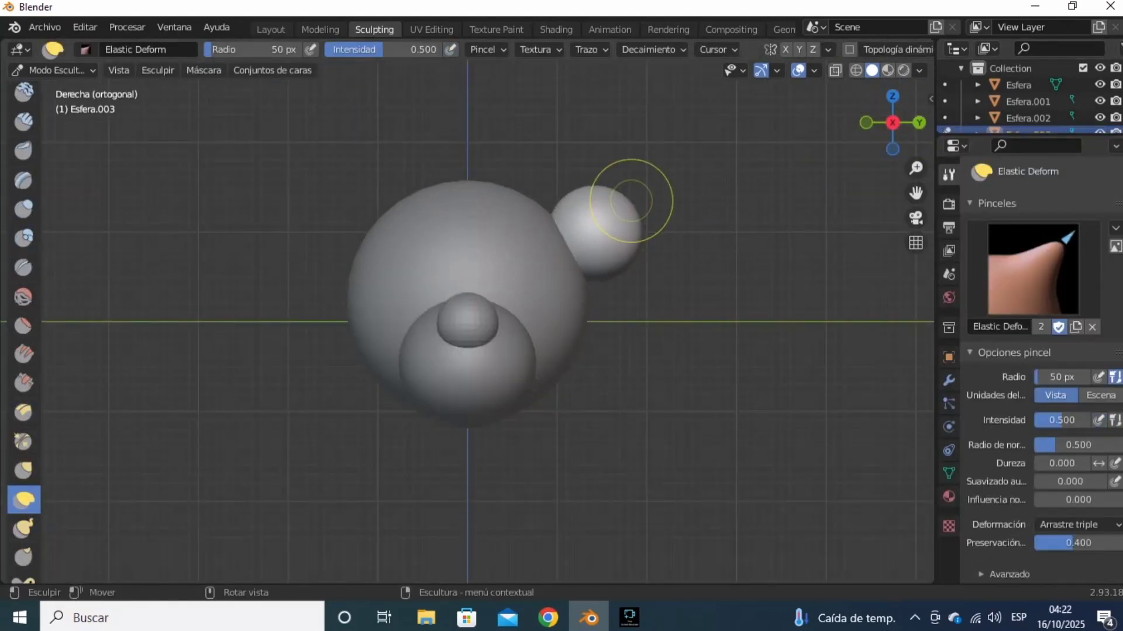
click(270, 29)
Step: Apply smooth shading to the nose sphere
click(471, 297)
right_click(470, 297)
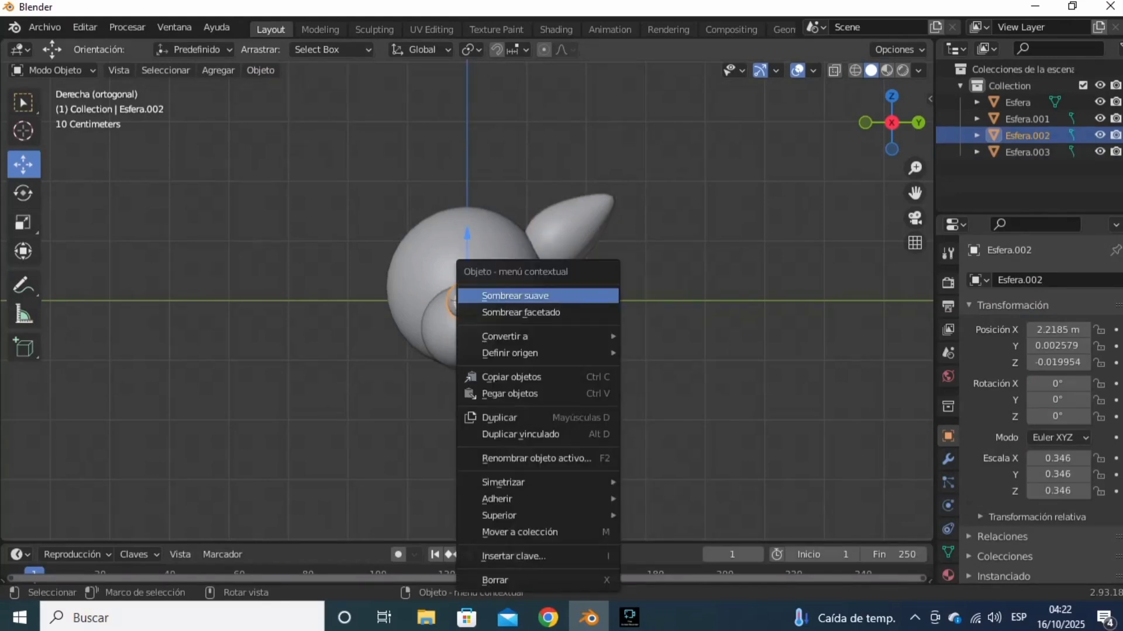
click(497, 296)
click(702, 234)
Step: Duplicate the ear, move the copy to the opposite side of the head at about Y -1.43 m, and rotate it to 115° about X
drag(891, 123, 508, 158)
click(887, 130)
click(372, 238)
key(Tab)
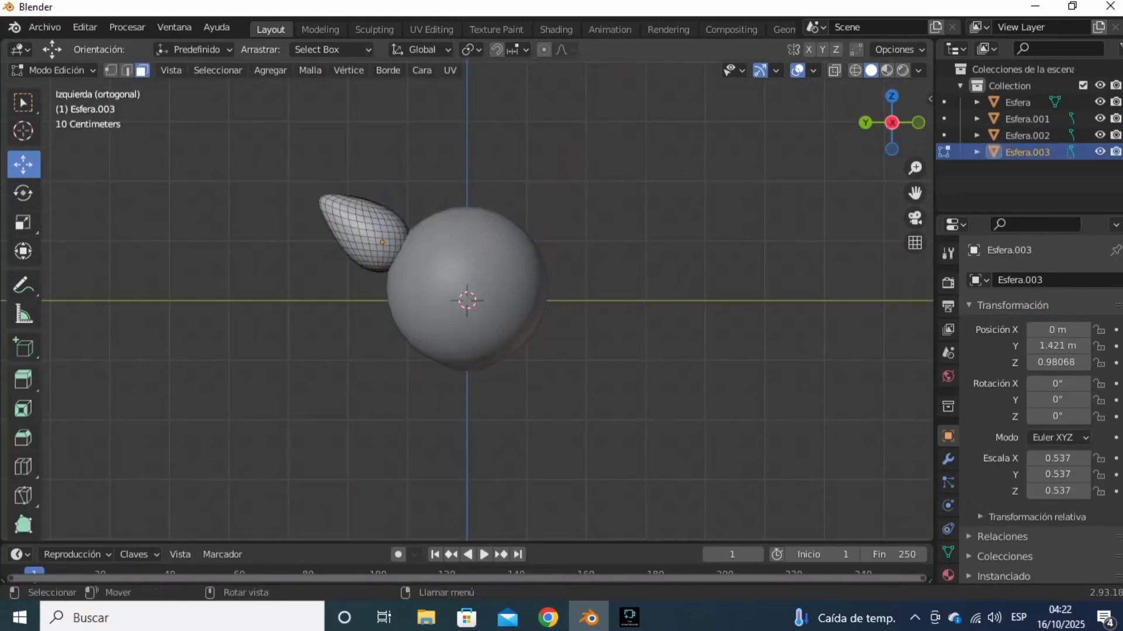
key(Tab)
right_click(372, 238)
click(287, 359)
click(488, 359)
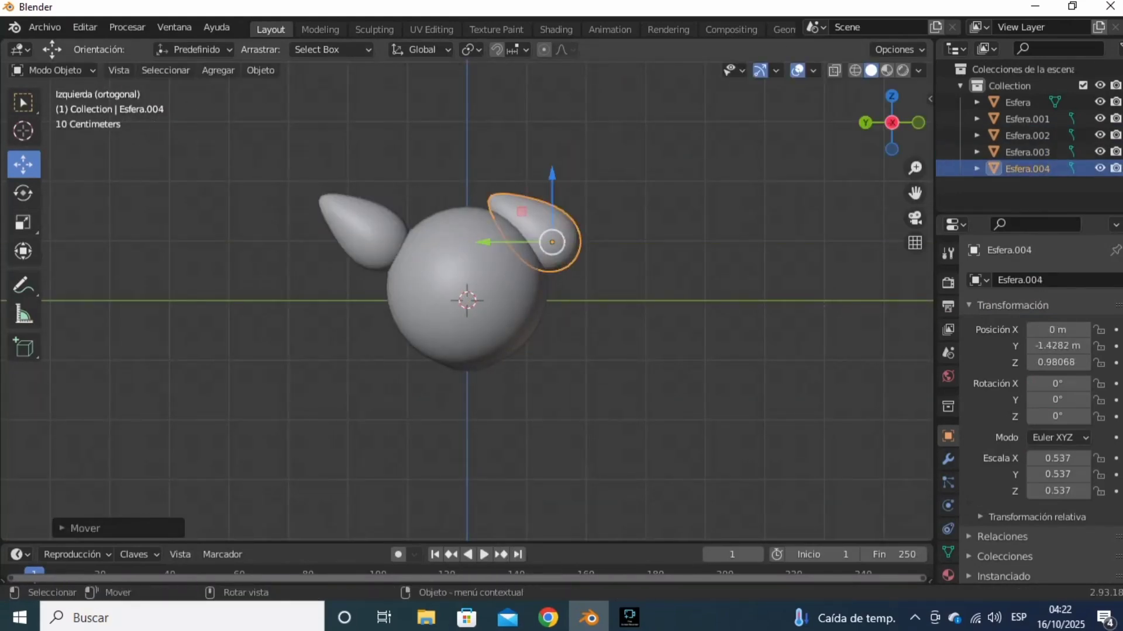
drag(605, 206, 561, 305)
click(696, 231)
Step: Add a UV sphere for an eye and move it to the upper front of the head
drag(892, 123, 661, 156)
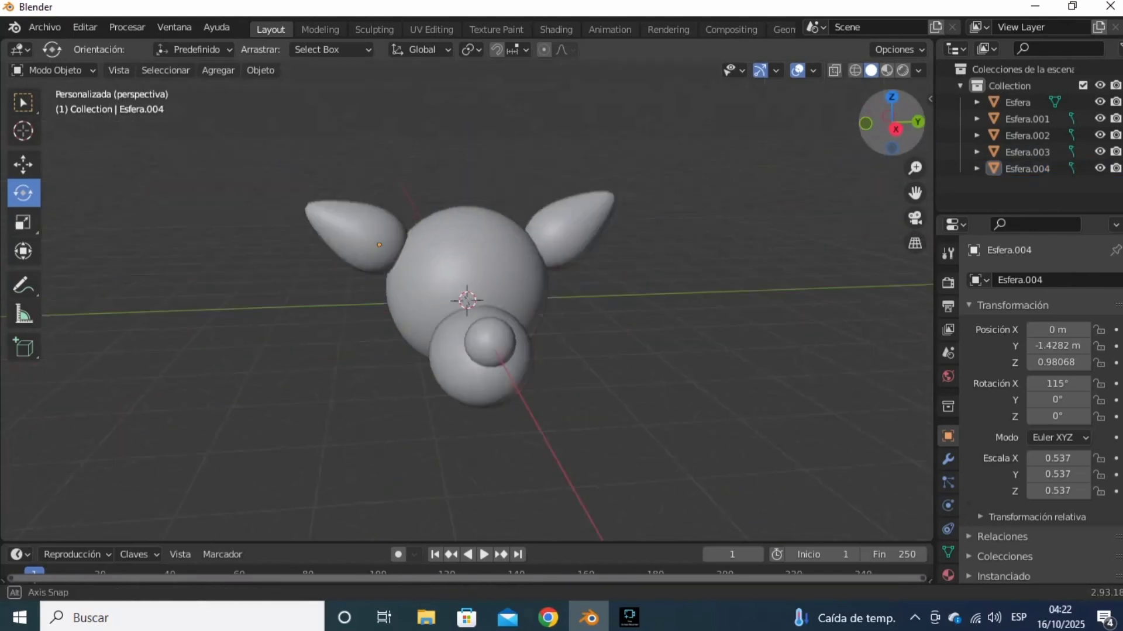
click(895, 126)
click(218, 70)
mouse_move(233, 88)
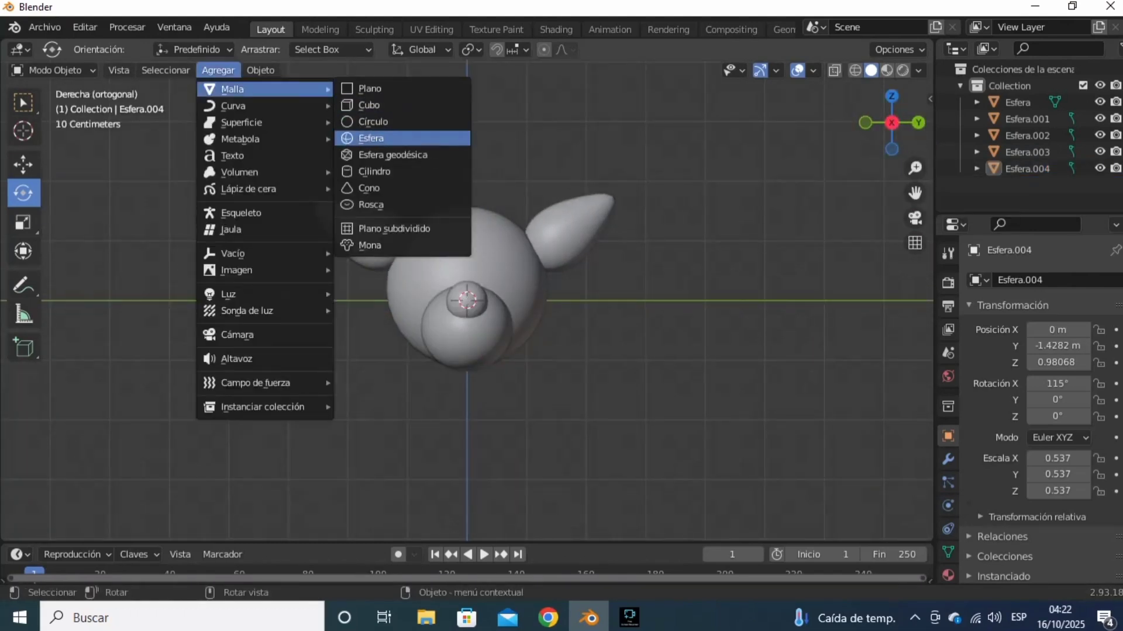
click(373, 138)
click(23, 165)
drag(892, 124, 1014, 141)
click(884, 124)
drag(467, 301, 504, 265)
Step: Scale the eye sphere to 0.489 and place it above the snout at about X 1.20 m and Y -0.51 m
key(s)
click(672, 288)
click(918, 123)
key(s)
click(654, 304)
click(655, 304)
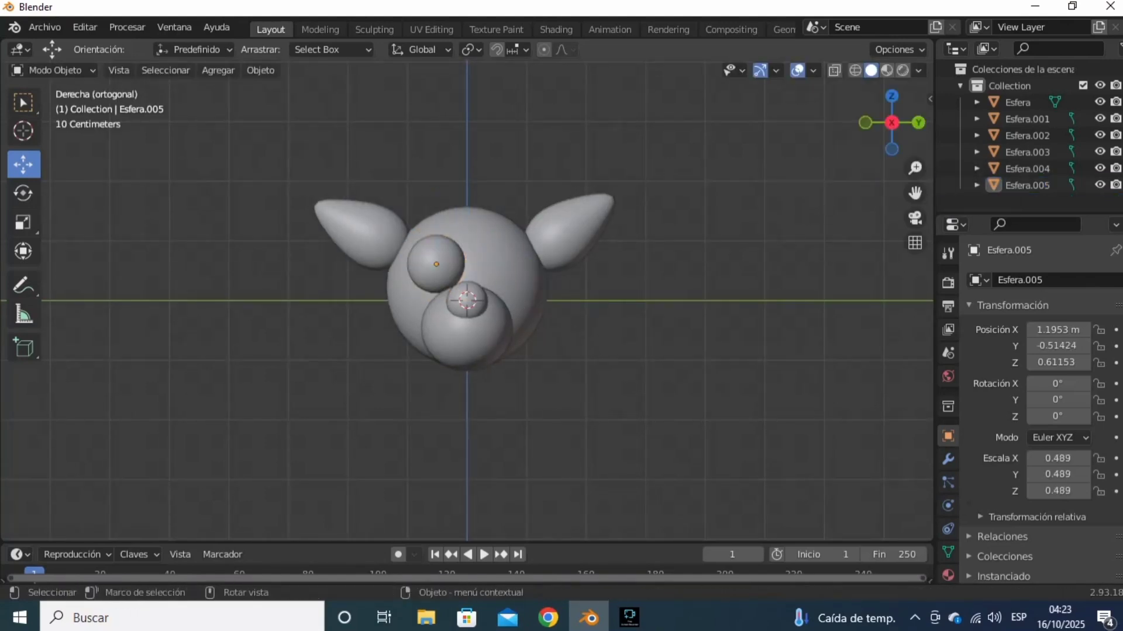
Step: Duplicate the eye sphere and move the copy across the face to about Y 0.58 m
drag(892, 124, 1015, 140)
click(538, 279)
click(917, 124)
right_click(720, 244)
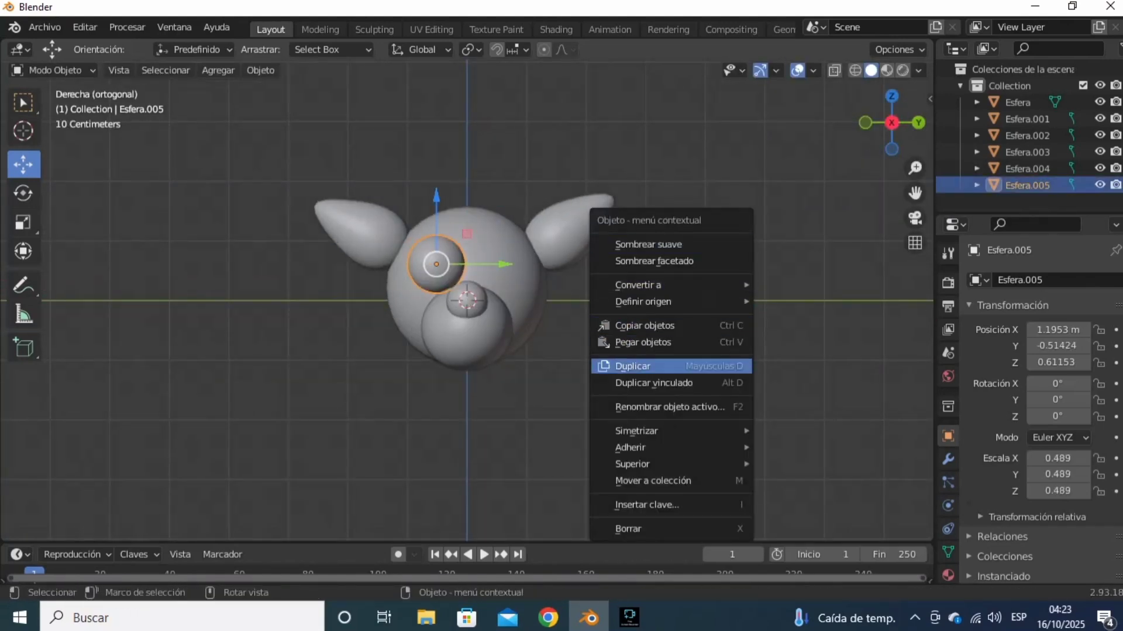
click(671, 366)
drag(494, 264, 559, 264)
click(672, 292)
Step: Select both eye spheres and push them back into the head to about X 0.97 m
drag(891, 124, 777, 153)
click(377, 264)
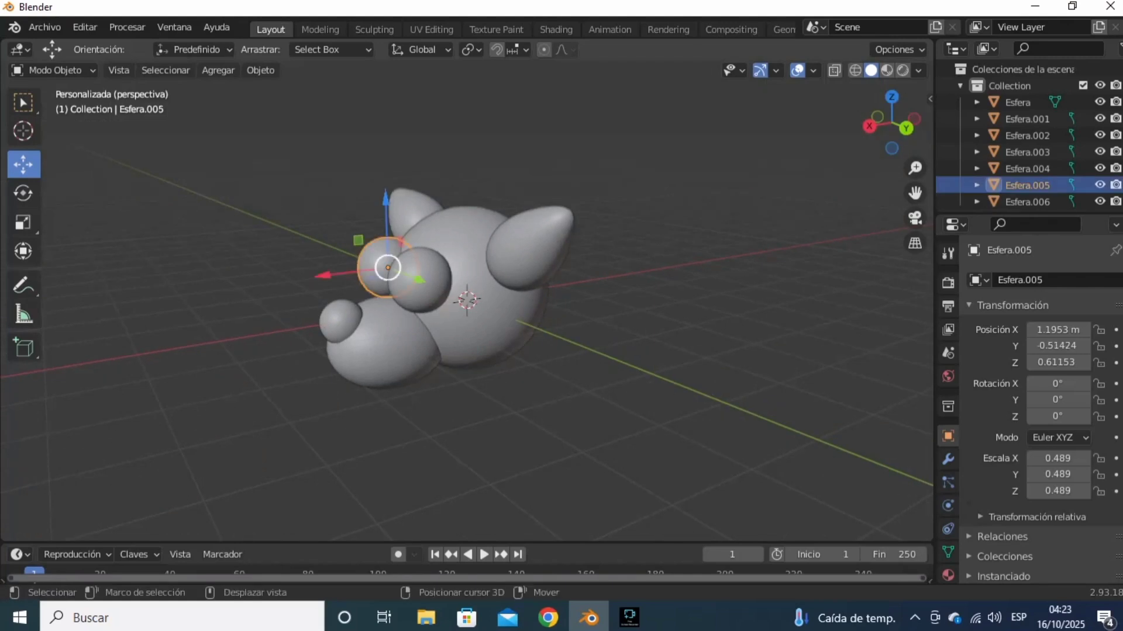
shift+click(431, 287)
drag(339, 282, 355, 280)
click(673, 286)
Step: Reshape the snout with the Scale Cage tool, making it lower and longer toward the nose
click(870, 126)
drag(883, 124, 775, 144)
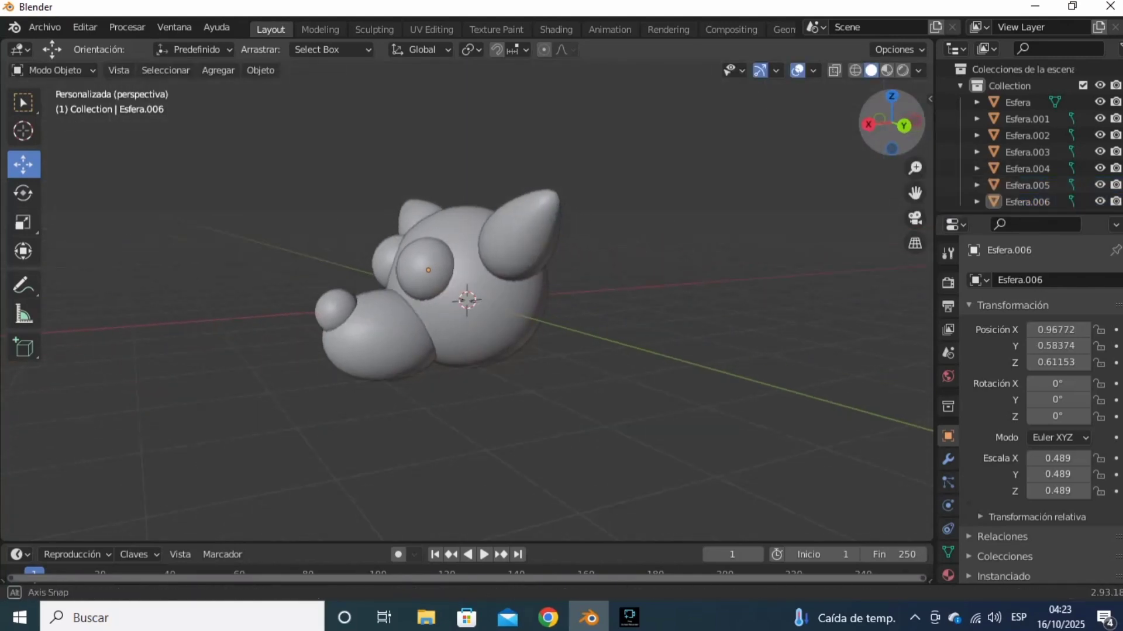
click(381, 333)
drag(23, 222, 88, 258)
key(KP_1)
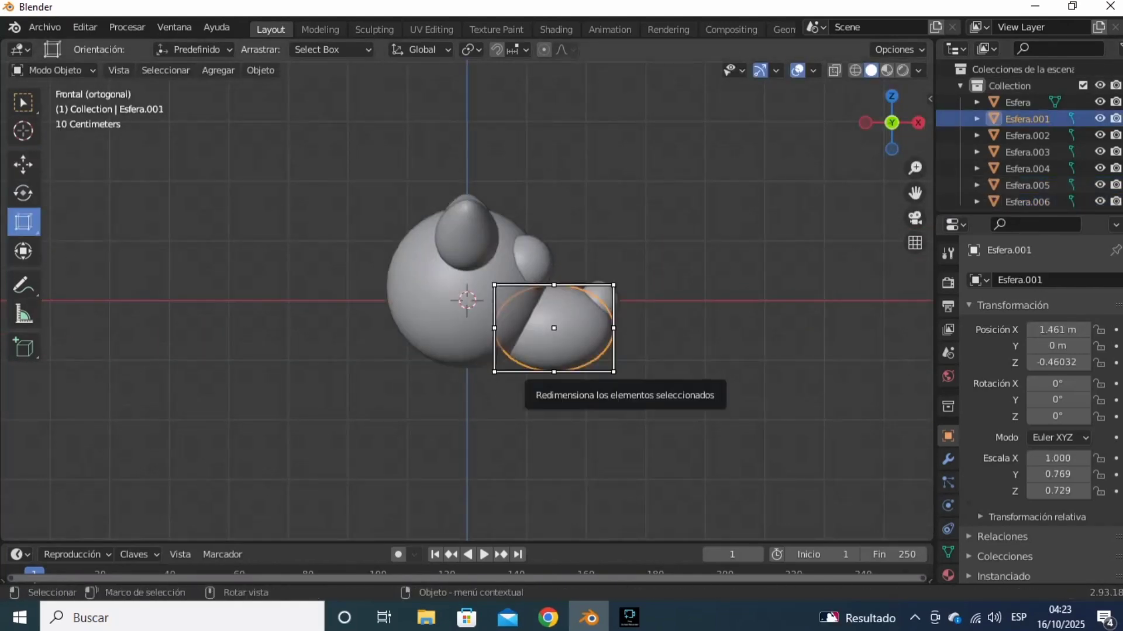
drag(553, 372, 554, 355)
drag(615, 318, 679, 302)
click(672, 321)
key(Tab)
key(Tab)
Step: Move the nose sphere up onto the reshaped snout's tip, to about X 2.41 m and Z 0.13 m
click(605, 292)
drag(611, 233, 610, 223)
click(679, 245)
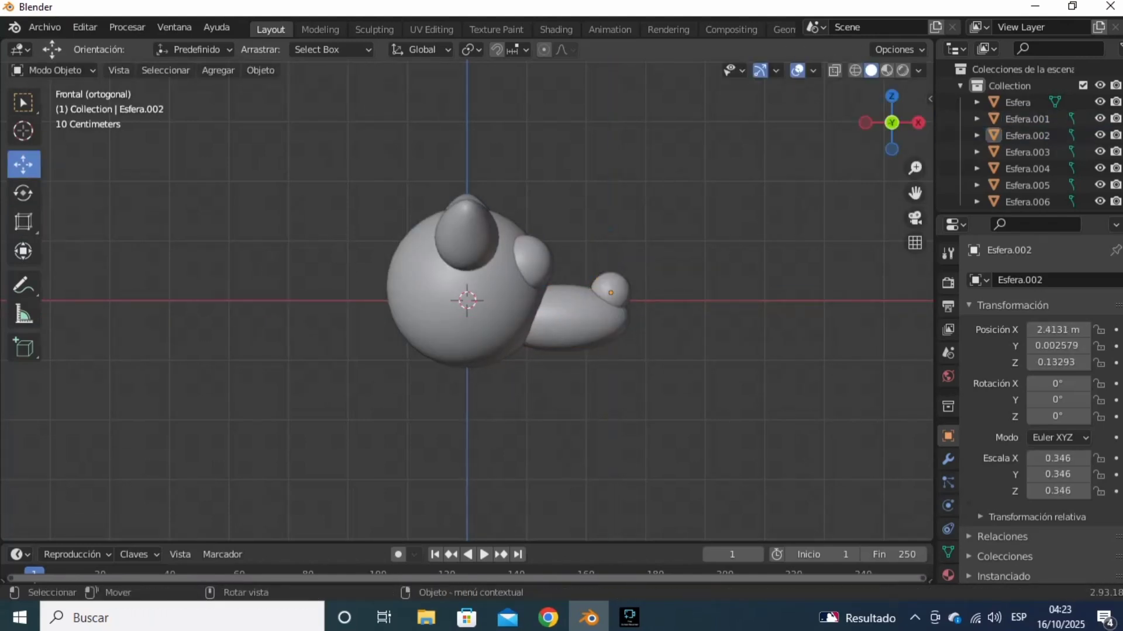
Step: Edit the head sphere's mesh and select a face on its upper side beside the ear
middle_drag(679, 263, 497, 298)
click(468, 240)
key(Tab)
click(660, 339)
click(23, 103)
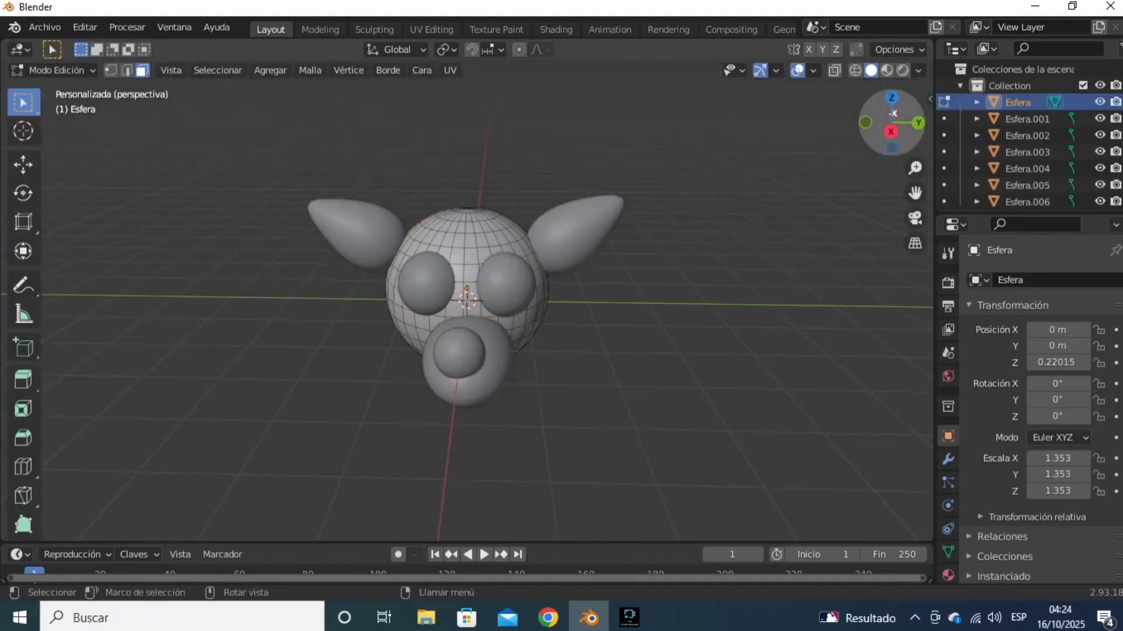
drag(892, 122, 914, 202)
click(917, 119)
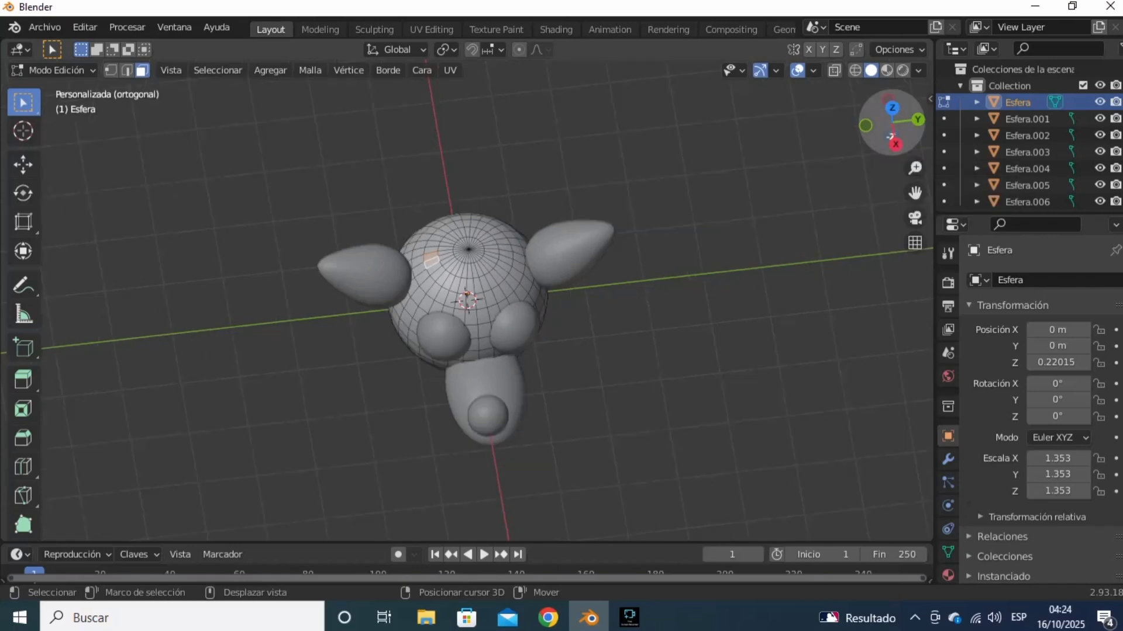
click(866, 123)
Step: Extrude the selected head face twice to start the antler, first slanting outward and upward, then straight up
click(23, 165)
shift+middle_drag(467, 293, 460, 380)
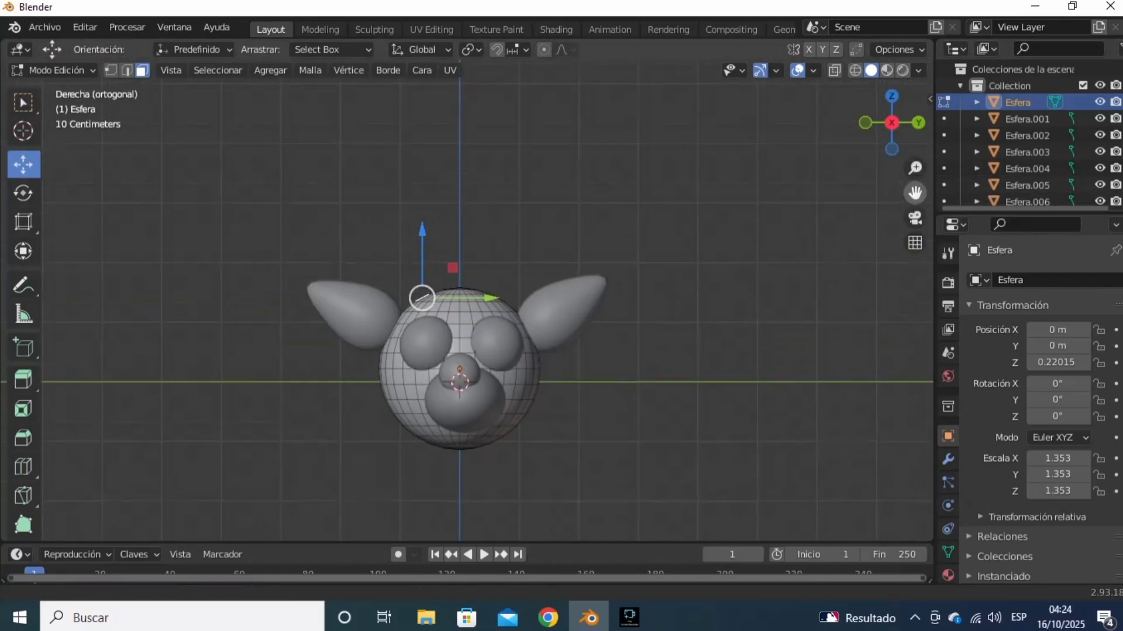
key(e)
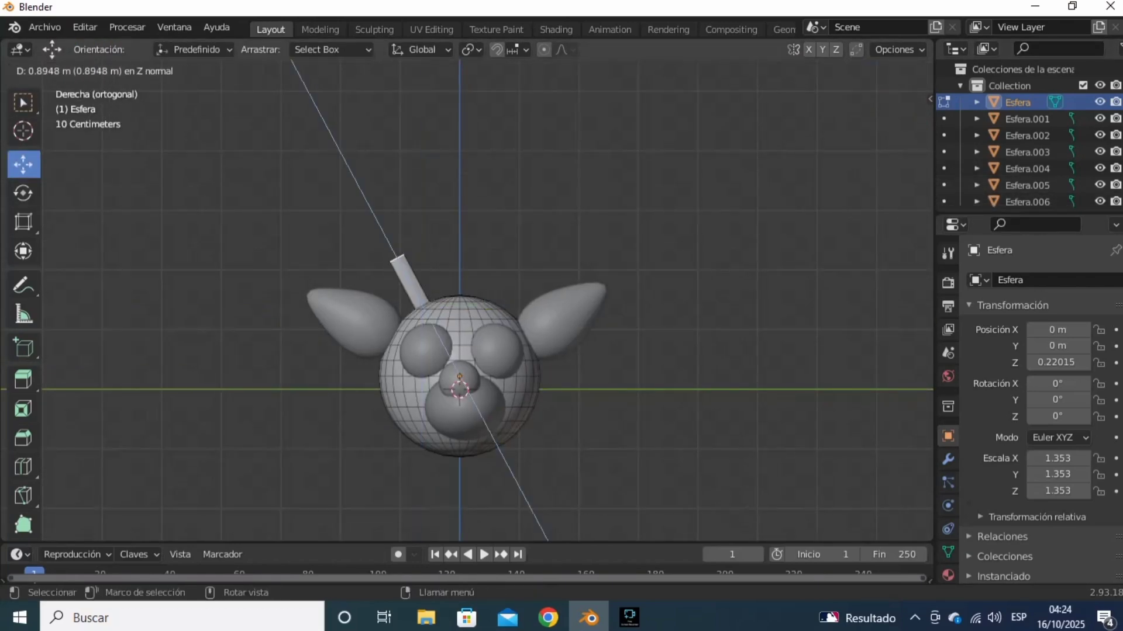
click(406, 241)
key(e)
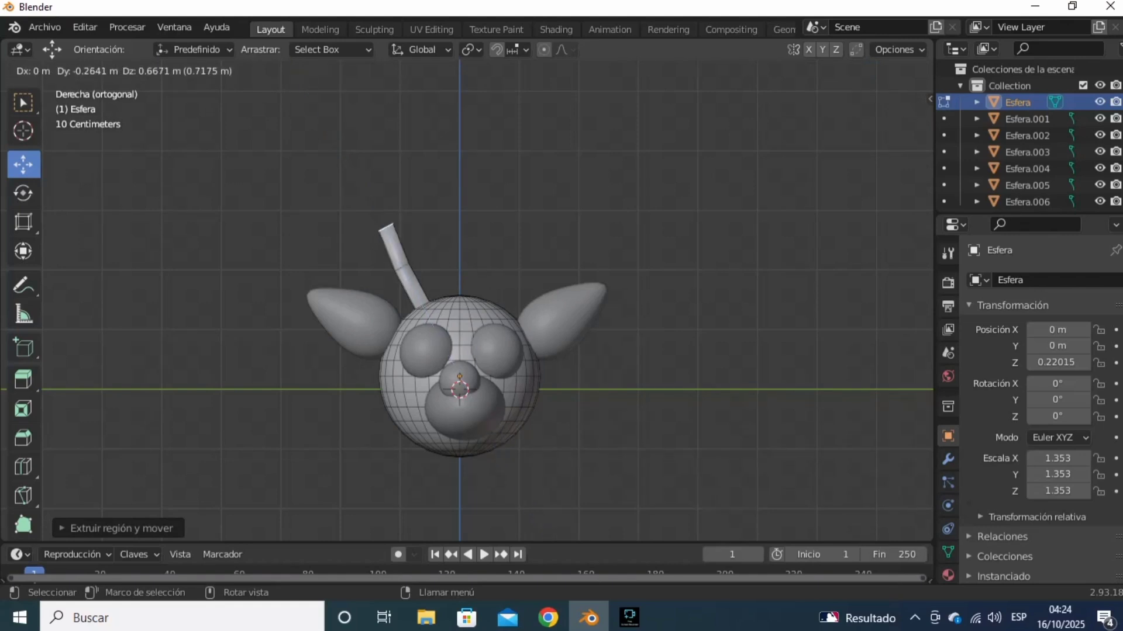
click(402, 188)
Step: Extrude the antler's end face outward and upward into a long top segment, and scale its tip to about 0.53
drag(892, 123, 965, 213)
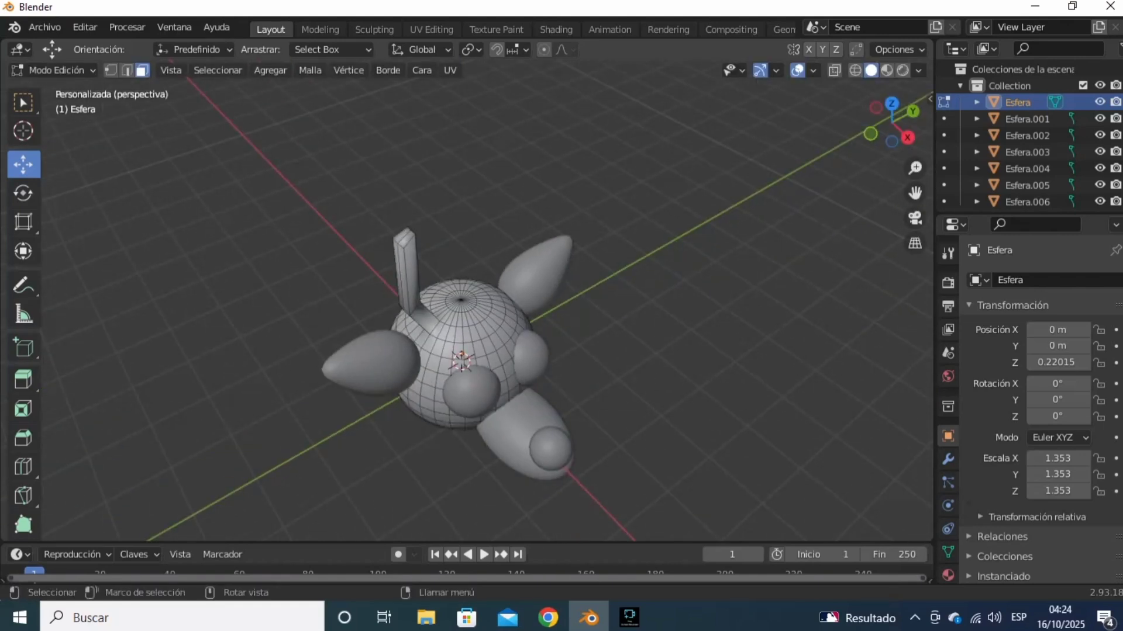
click(870, 134)
click(915, 122)
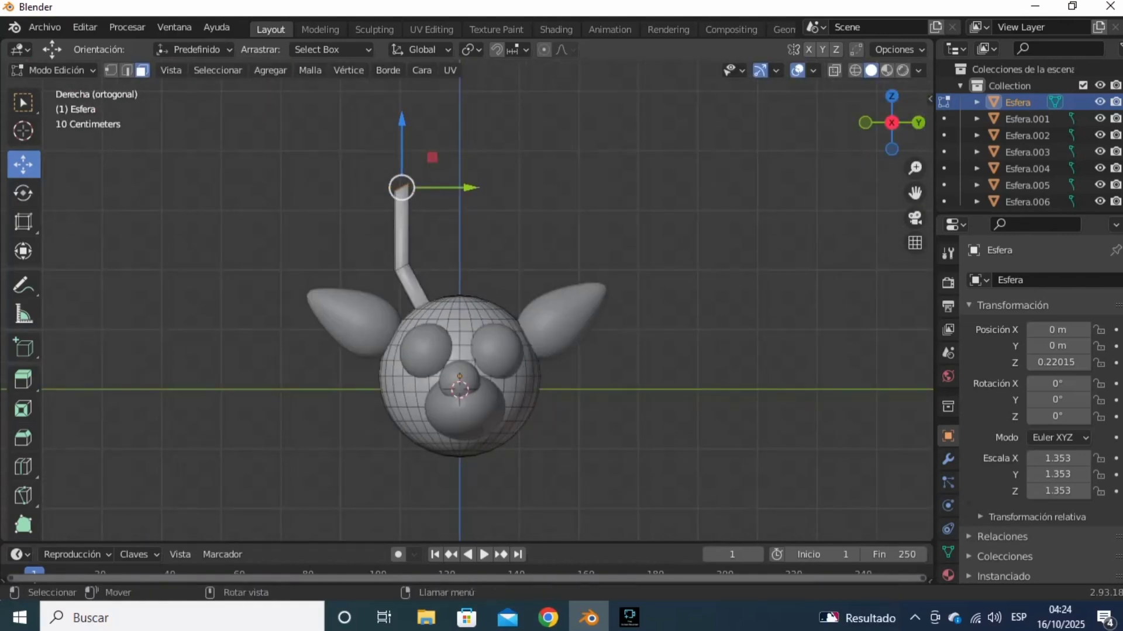
key(e)
click(462, 155)
key(s)
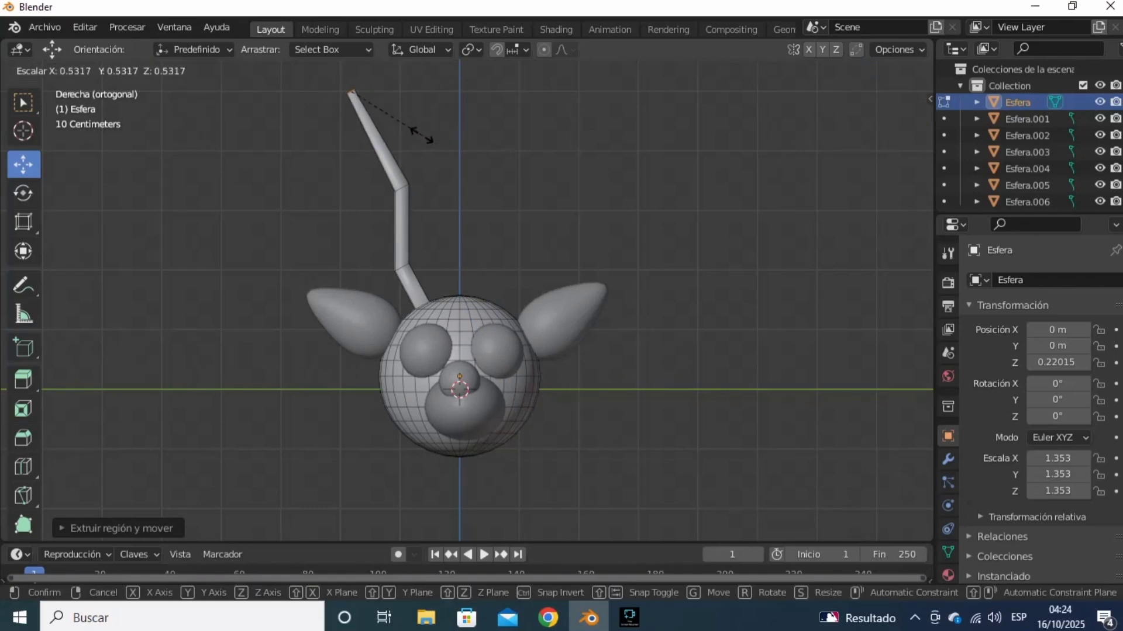
click(414, 130)
Step: Add three loop cuts across the antler's upright middle segment and return to face selection
mouse_move(891, 122)
mouse_down()
mouse_move(807, 160)
mouse_move(892, 149)
mouse_move(875, 157)
mouse_move(836, 139)
mouse_move(907, 129)
mouse_up()
click(23, 467)
click(403, 242)
click(23, 102)
click(142, 70)
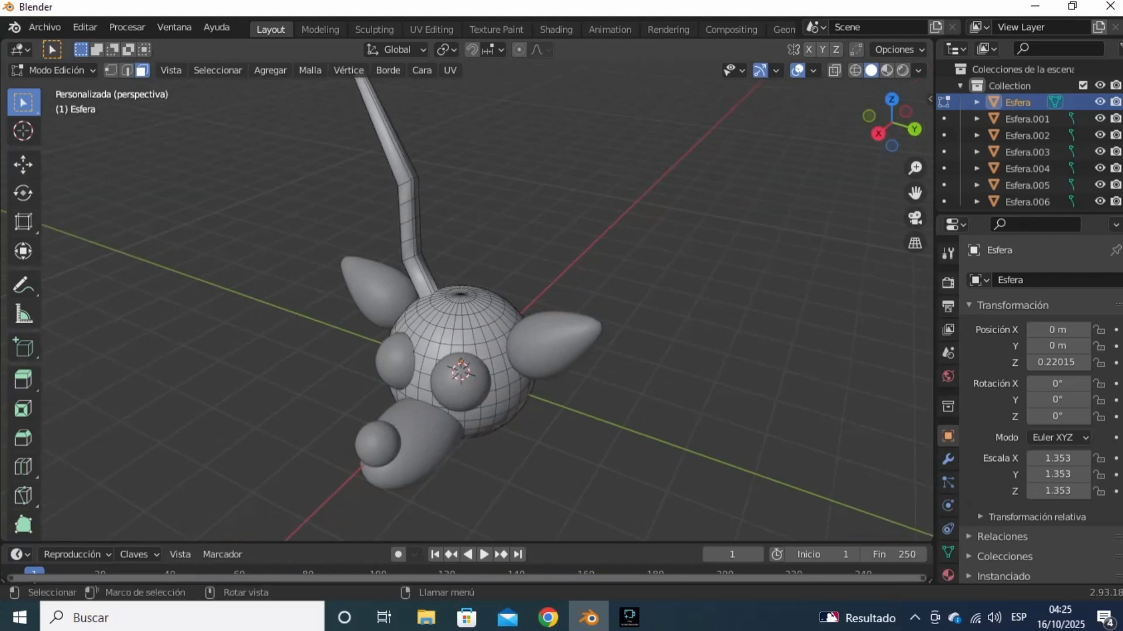
Step: Extrude a face on the upright segment's inner side into a slanted branch, and extrude its end again steeply upward
scroll(409, 193, up, 1)
click(408, 189)
click(878, 133)
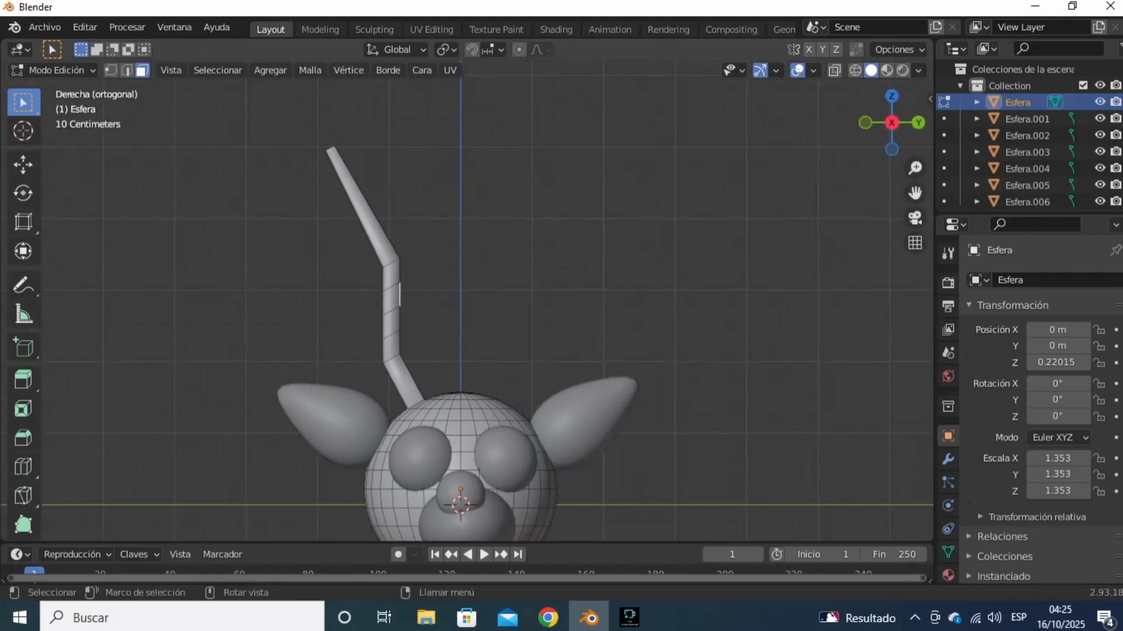
key(e)
key(Return)
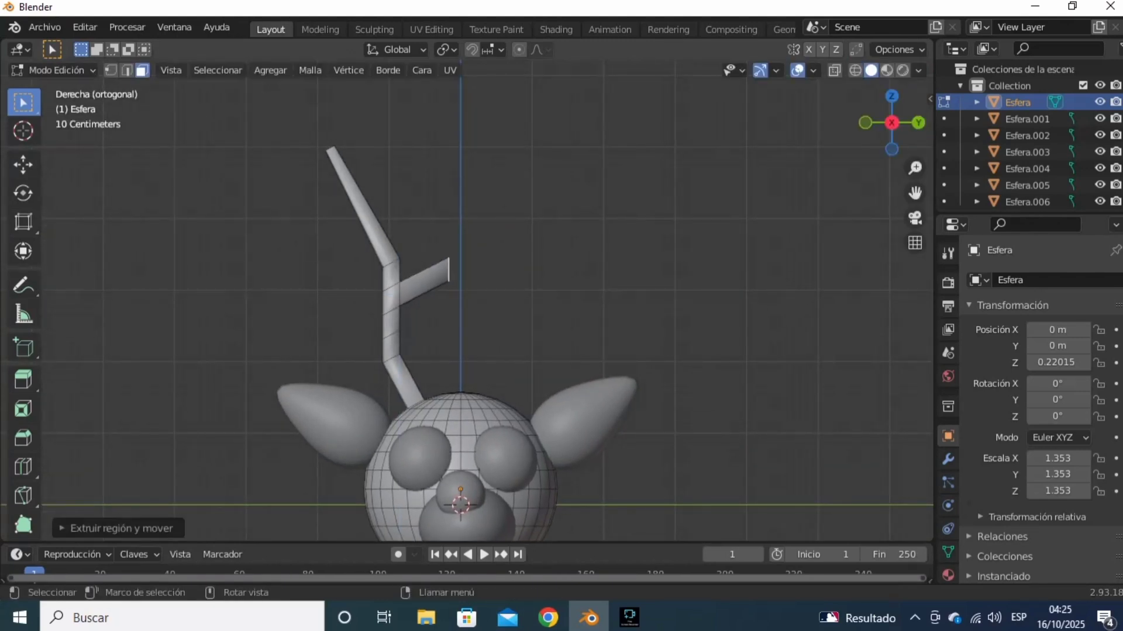
key(e)
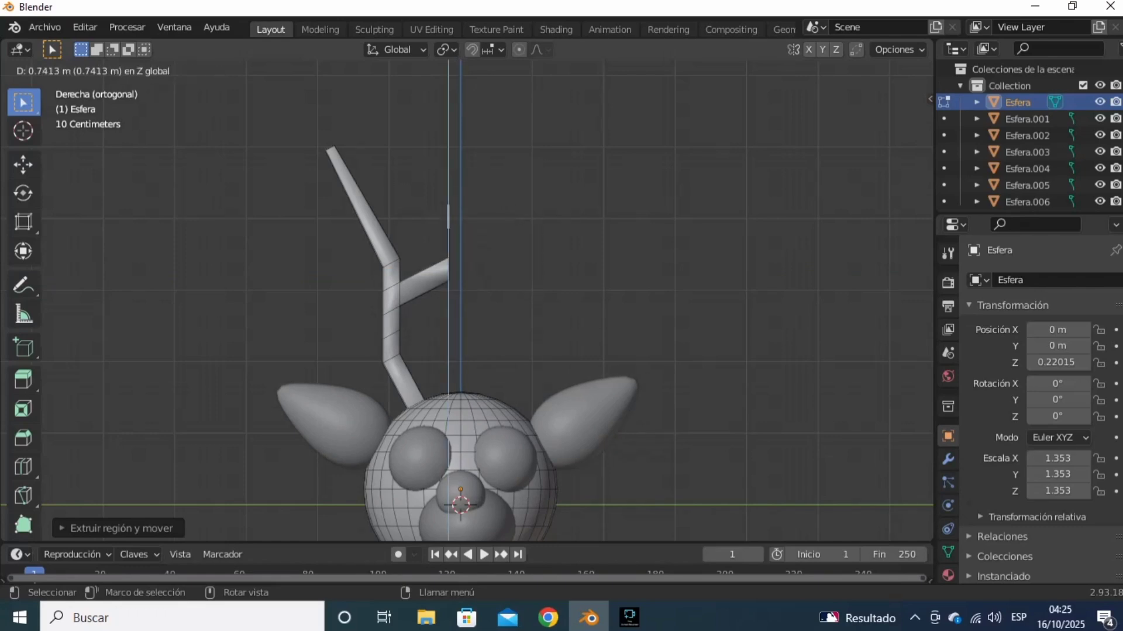
key(z)
click(495, 182)
Step: Select the lower face on the upright segment's outer side and extrude it into a short branch slanting outward and upward
click(584, 182)
drag(891, 122, 982, 96)
click(908, 128)
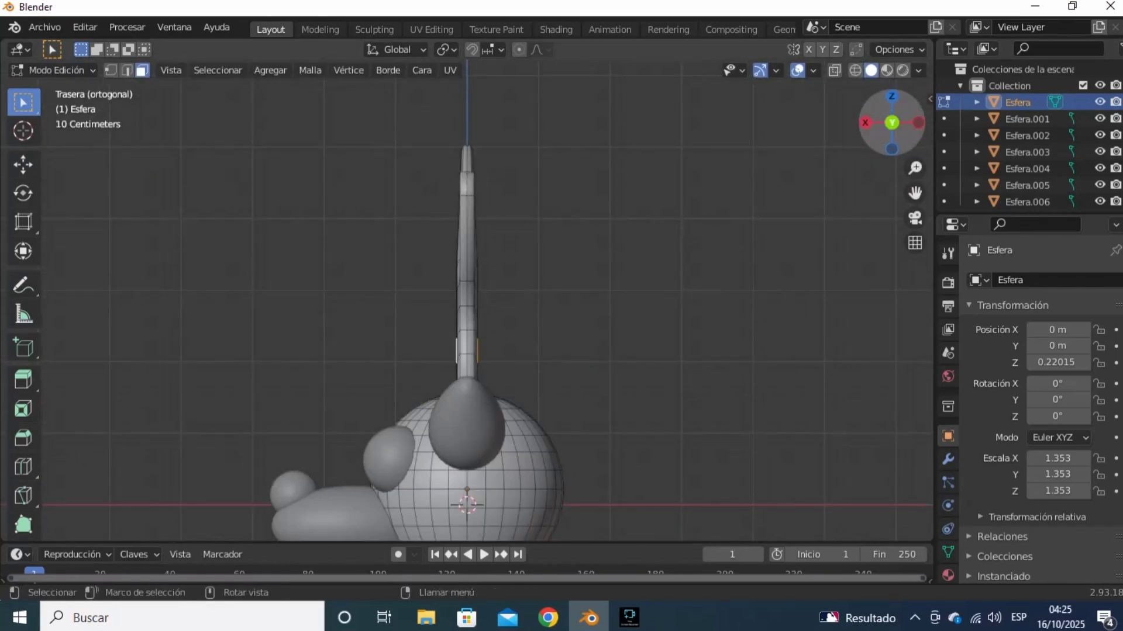
click(866, 123)
key(e)
click(804, 88)
click(805, 88)
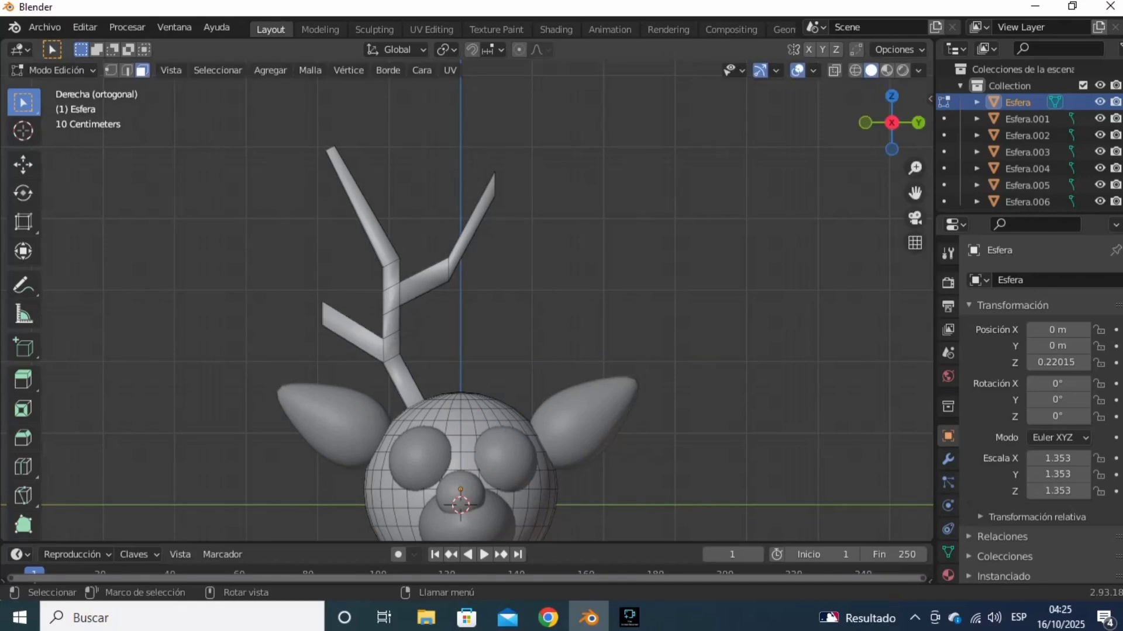
Step: Extrude the matching face on the head's other side twice for the second antler, first slanting outward, then straight up
drag(892, 123, 857, 208)
drag(892, 122, 783, 170)
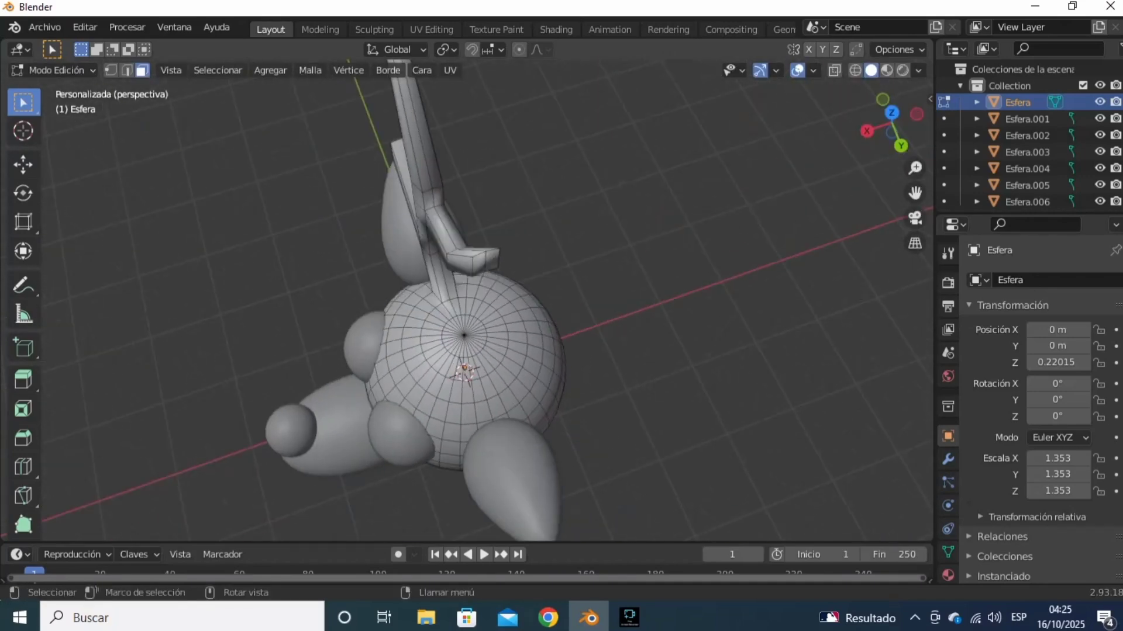
click(867, 131)
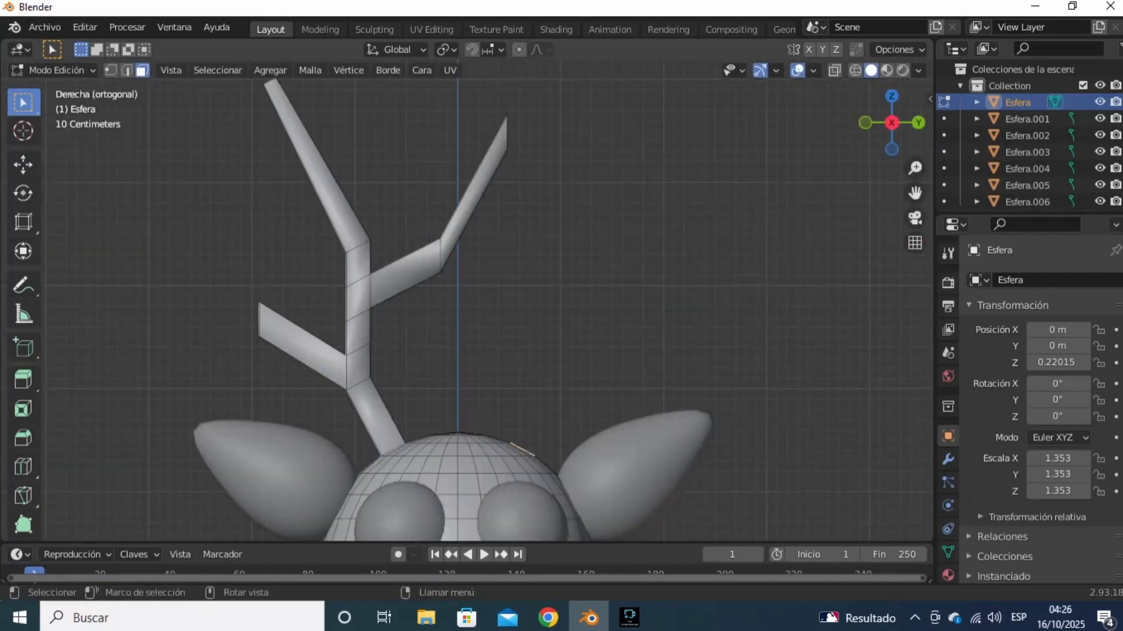
key(e)
click(830, 87)
click(830, 88)
drag(892, 123, 842, 168)
click(880, 131)
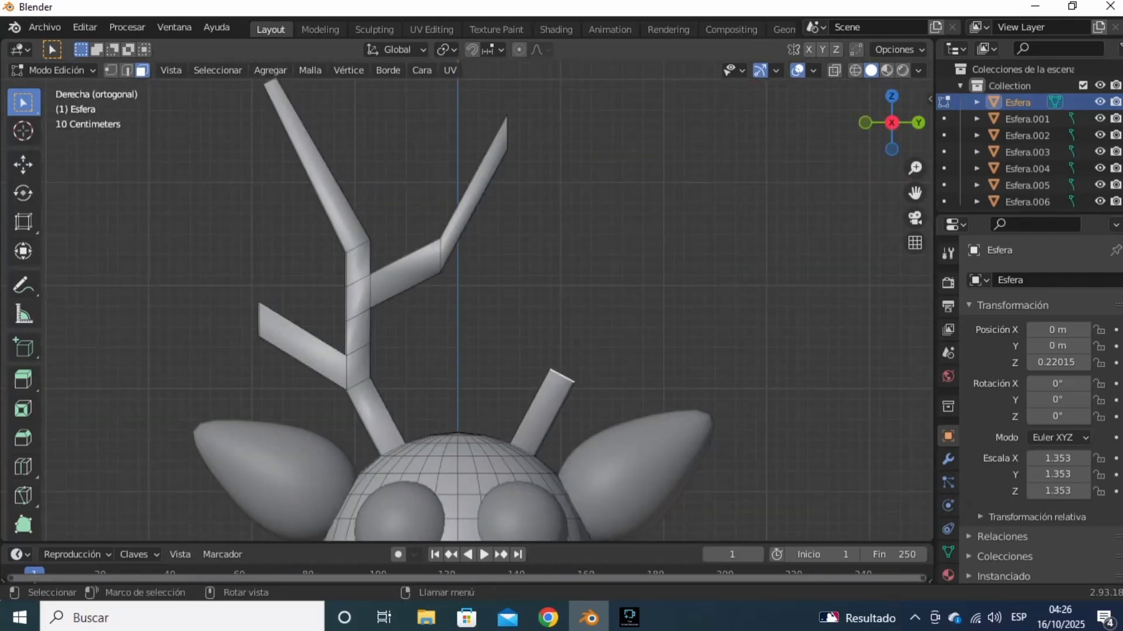
key(e)
key(Return)
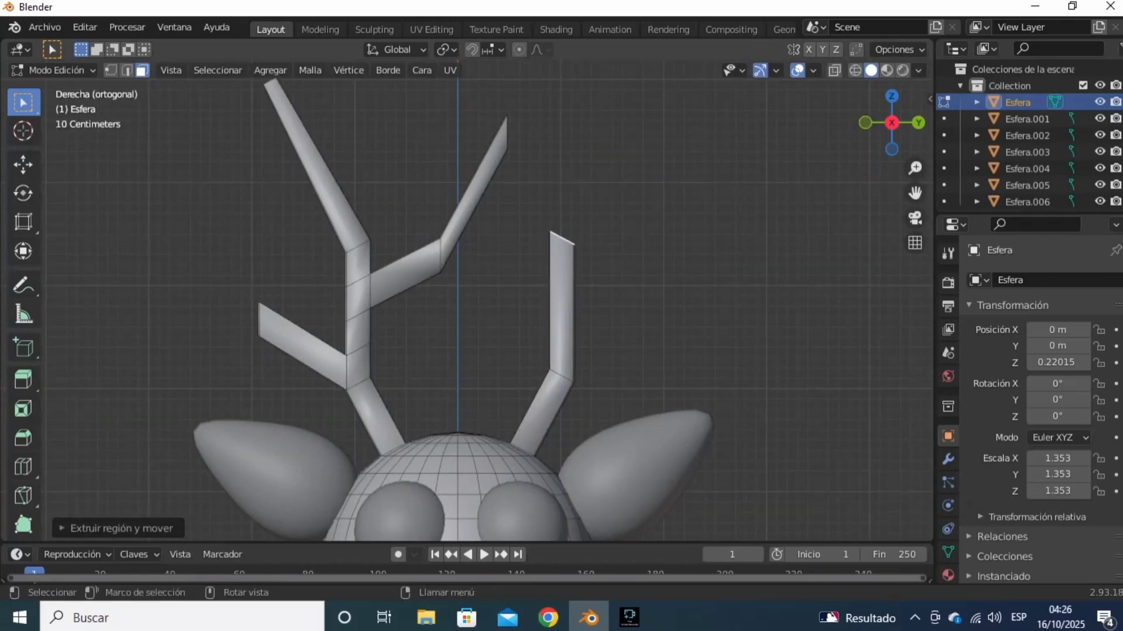
Step: Extrude the second antler's end face outward and upward into a long top segment, and scale its tip down
key(e)
key(Return)
key(s)
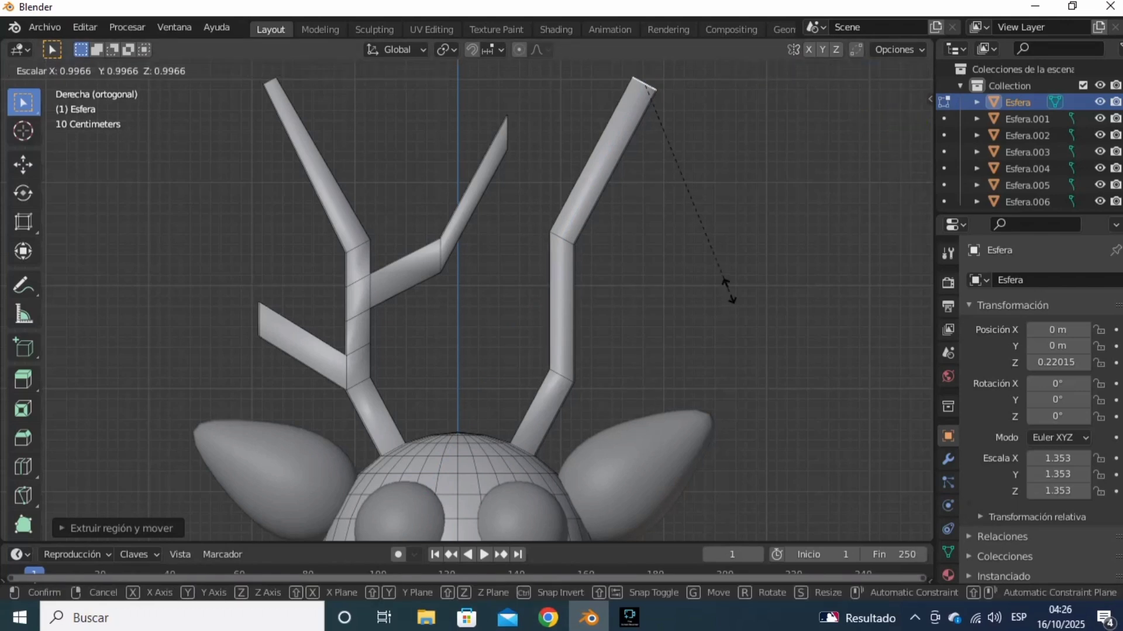
key(Return)
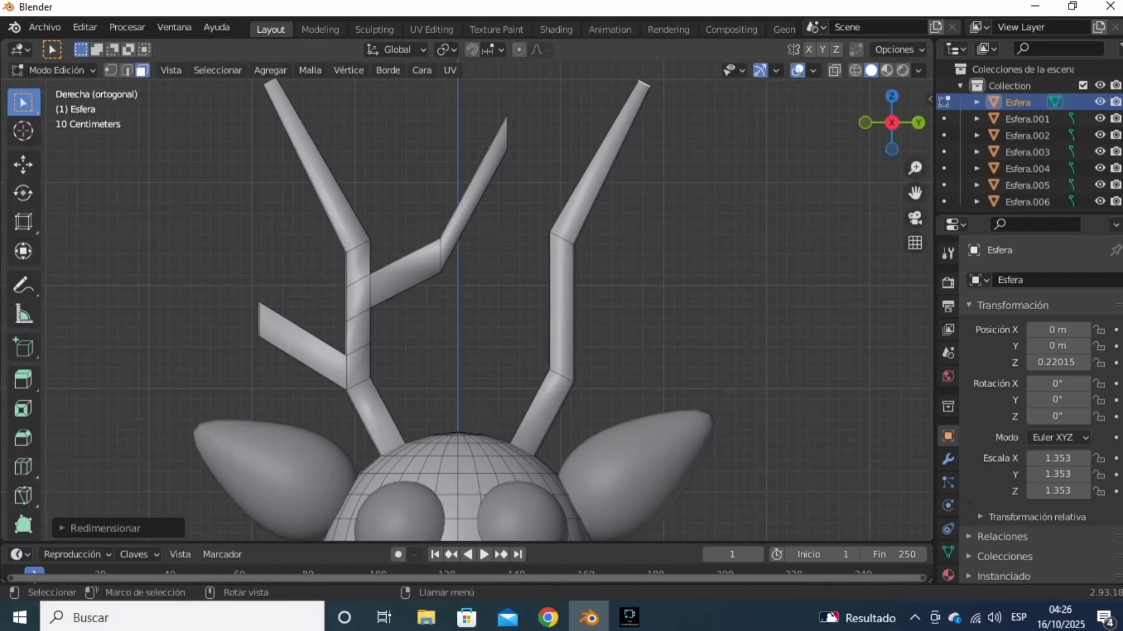
Step: Add three loop cuts across the second antler's upright segment and return to face selection
click(24, 466)
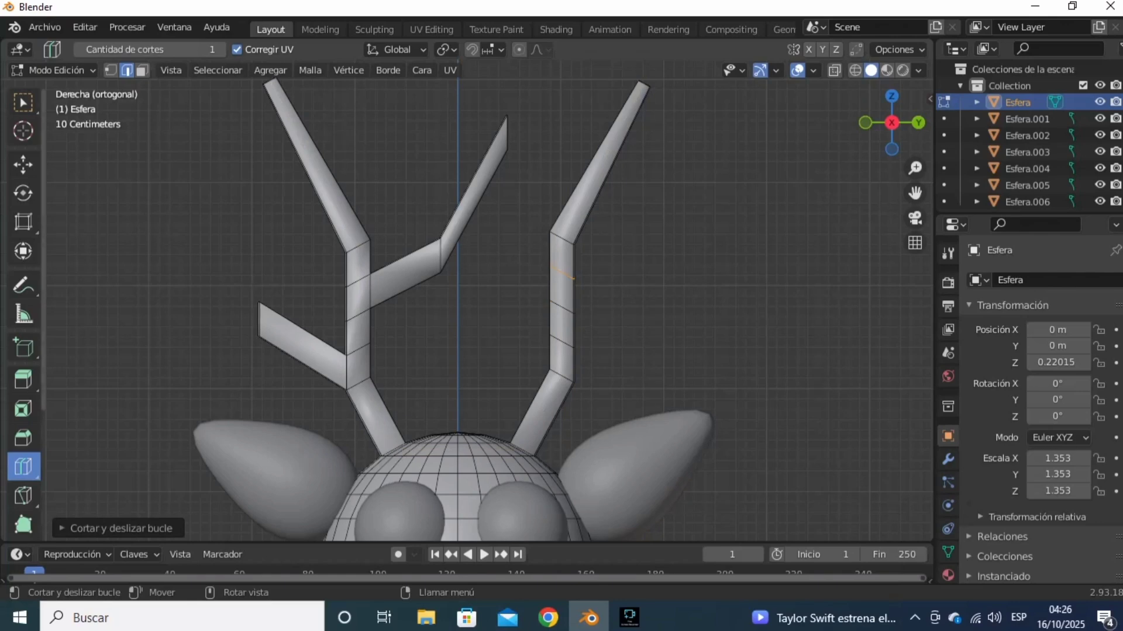
click(23, 103)
click(142, 70)
Step: Extrude a face on the second antler's outer side into a slanted branch, and extrude its end again steeply upward
drag(891, 123, 737, 126)
click(865, 123)
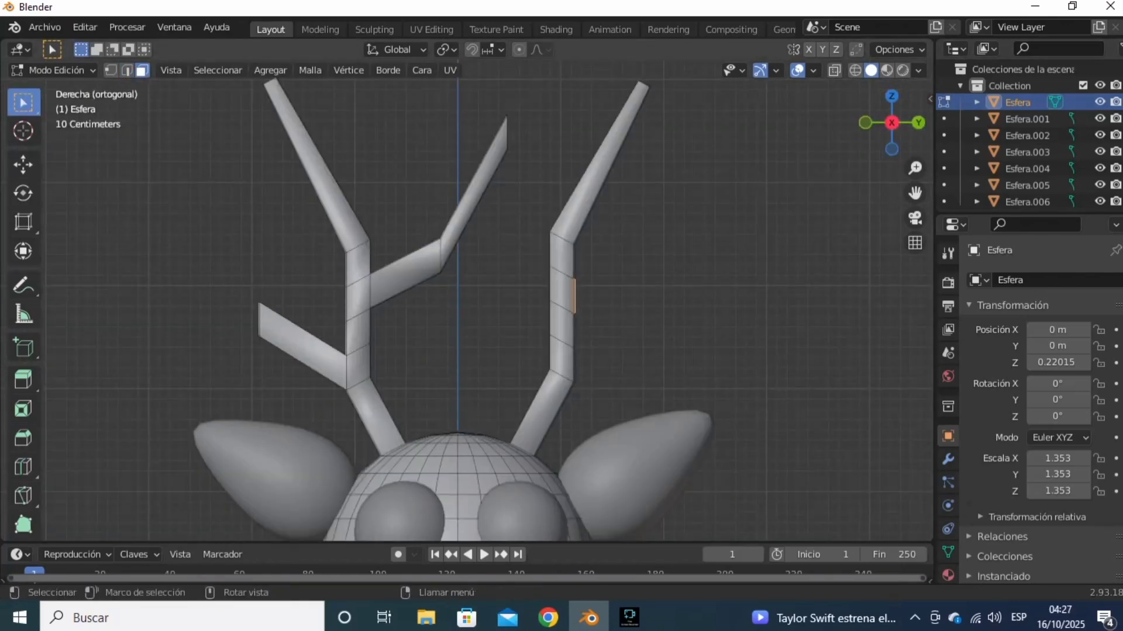
key(e)
middle_click(650, 292)
click(663, 256)
key(e)
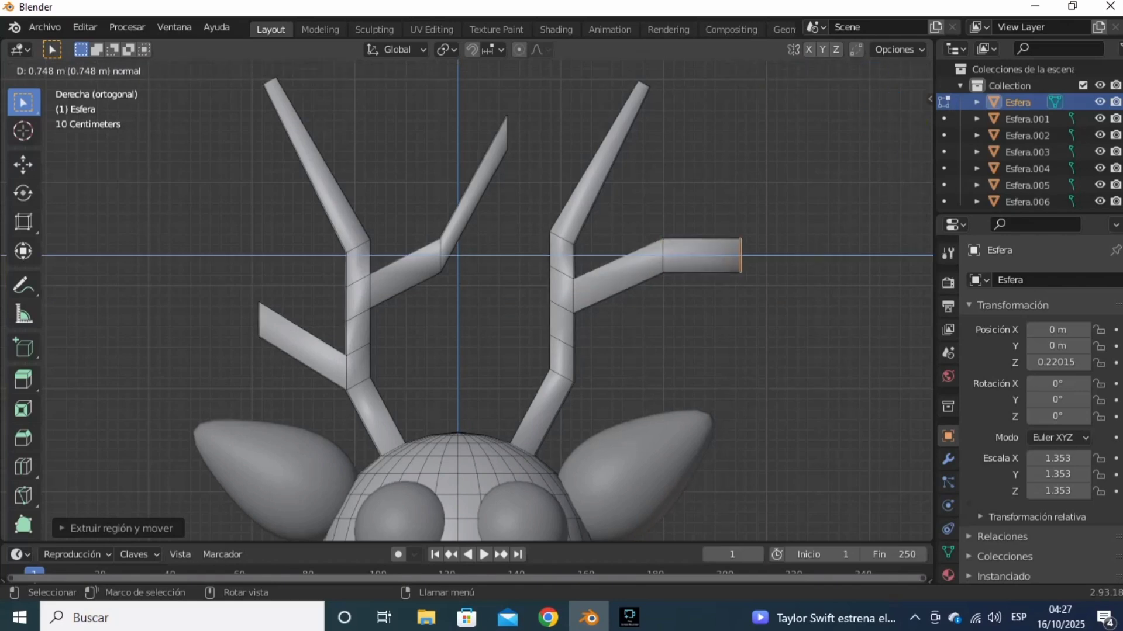
key(z)
key(z)
key(z)
key(z)
click(721, 189)
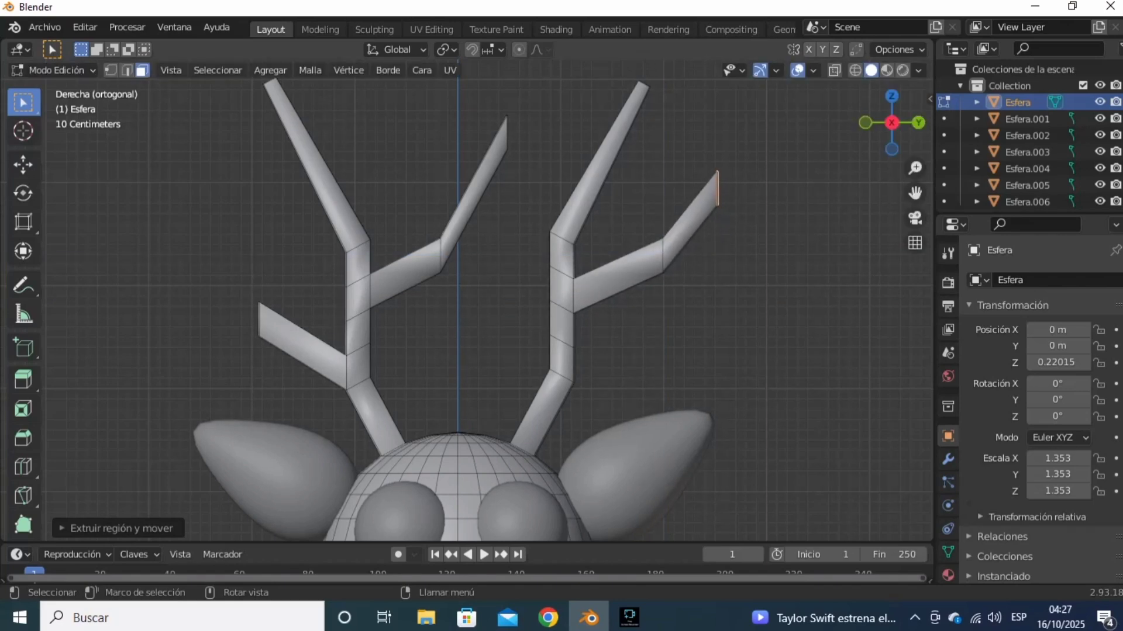
Step: Extrude the lower inner face of the second antler's upright segment into a short upward-slanting branch, and return to Object Mode
click(794, 193)
drag(885, 126, 924, 151)
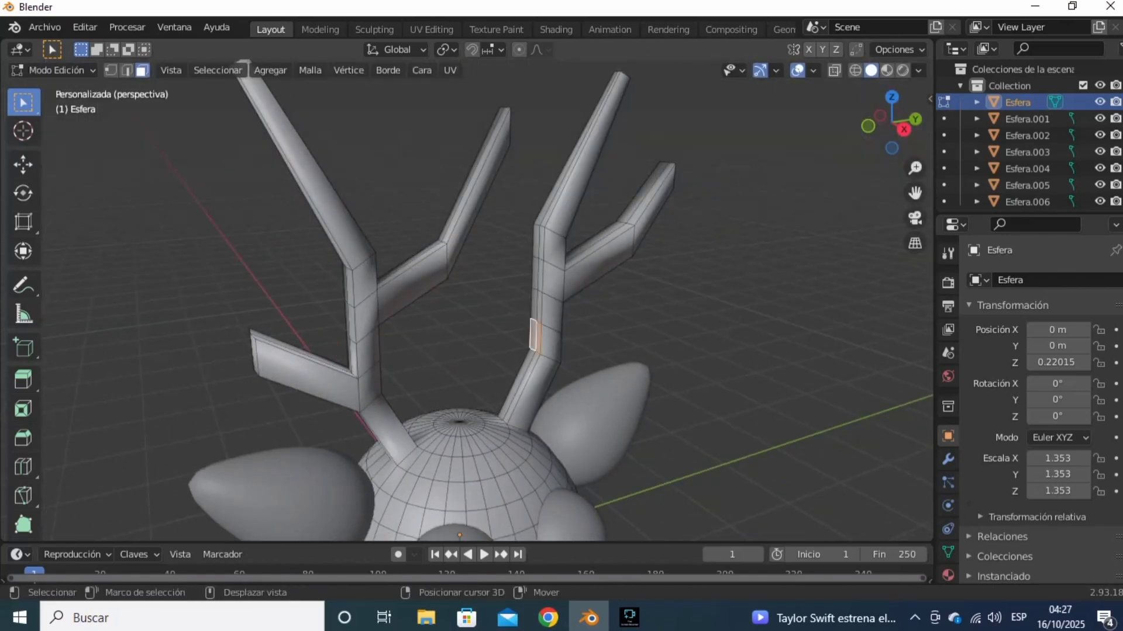
click(904, 129)
key(e)
click(487, 320)
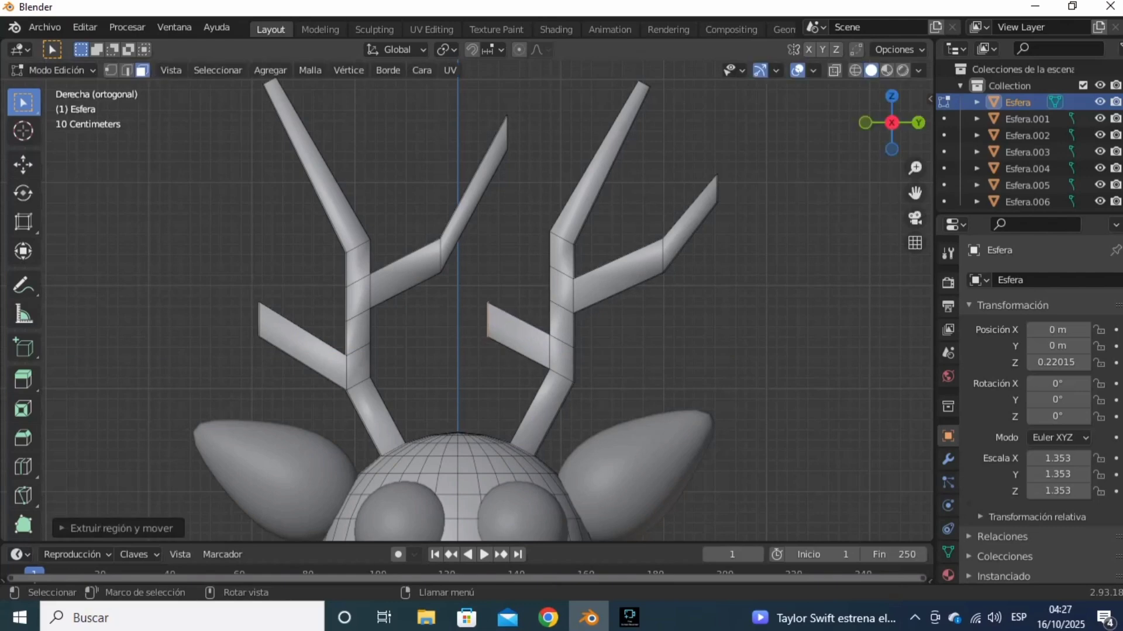
click(640, 339)
scroll(641, 339, down, 5)
key(Tab)
Step: Nudge the nose sphere slightly sideways along Y to line it up with the snout
drag(896, 130, 861, 140)
click(867, 124)
click(892, 122)
scroll(903, 155, up, 3)
drag(915, 193, 915, 88)
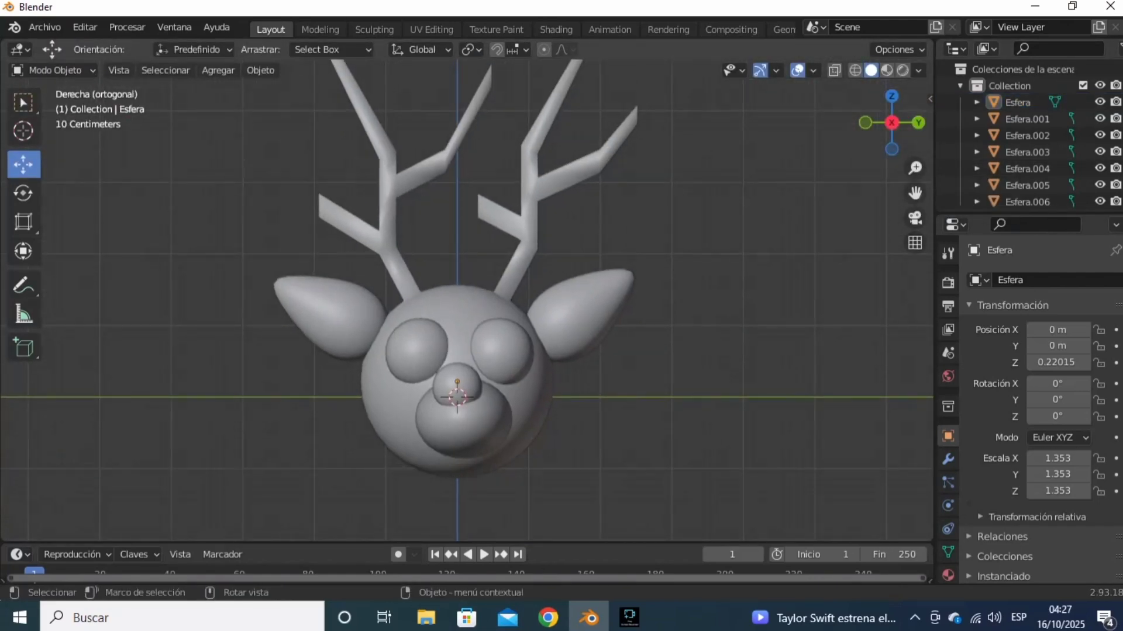
drag(525, 388, 531, 387)
Step: Duplicate the nose sphere as a pupil and move it onto one eye, to about X 1.03 m, Y -0.70 m and Z 0.74 m
right_click(529, 384)
click(528, 383)
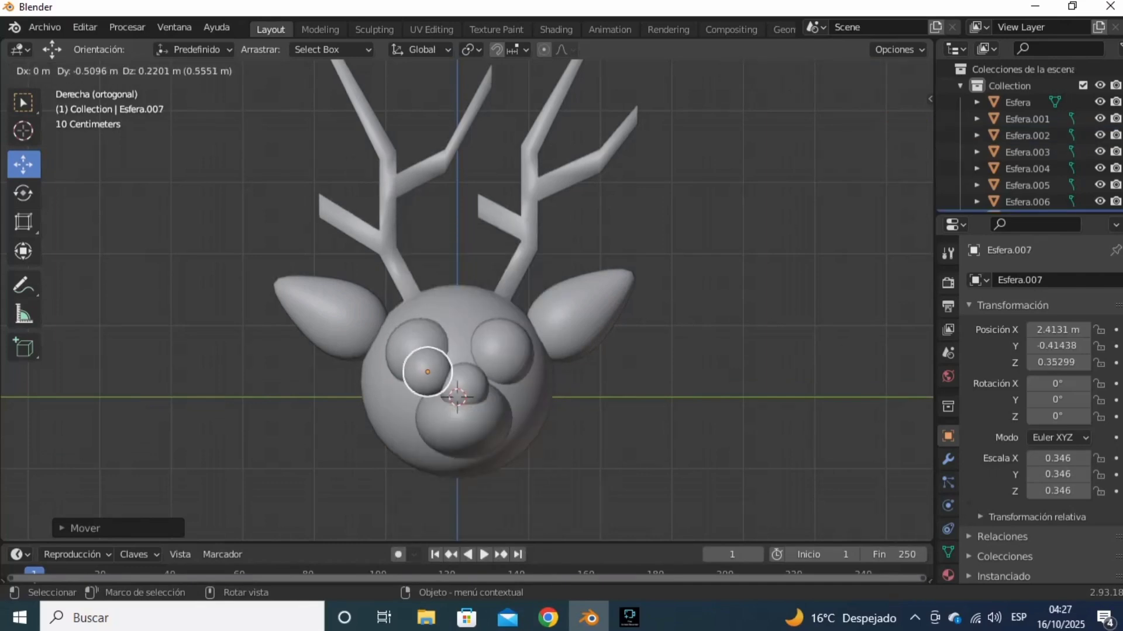
click(472, 340)
drag(886, 118, 929, 151)
drag(588, 474, 515, 422)
click(908, 131)
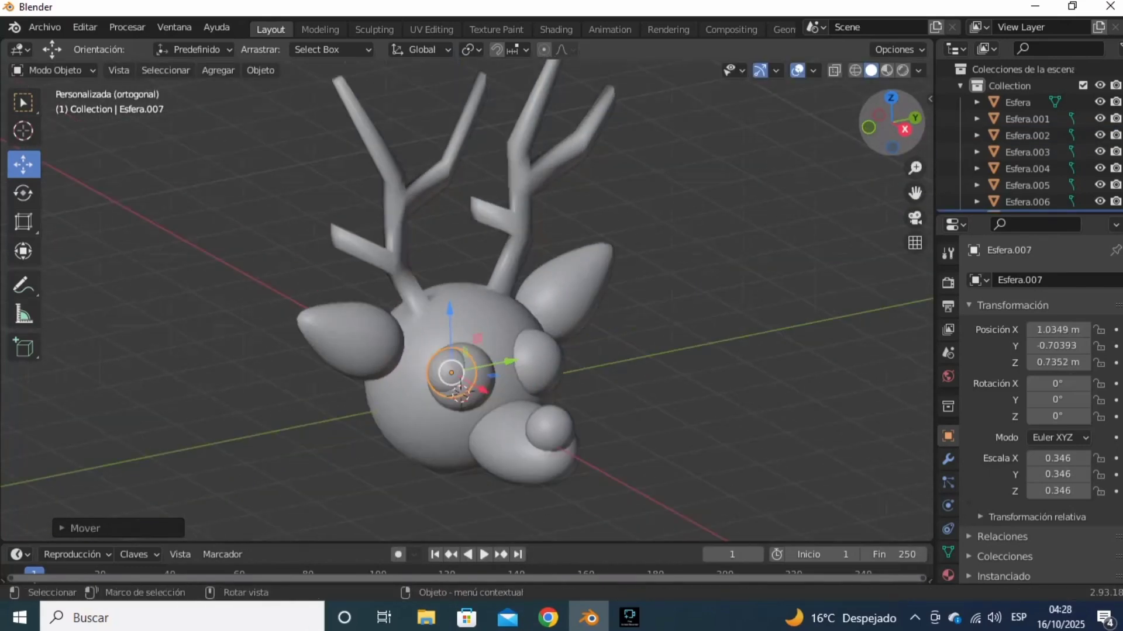
Step: Try flattening the pupil sphere to a scale of 0.205 in X and Y, and reposition it against the eye
scroll(903, 155, up, 2)
click(23, 222)
drag(345, 363, 374, 365)
click(24, 165)
drag(463, 363, 441, 363)
drag(879, 119, 961, 162)
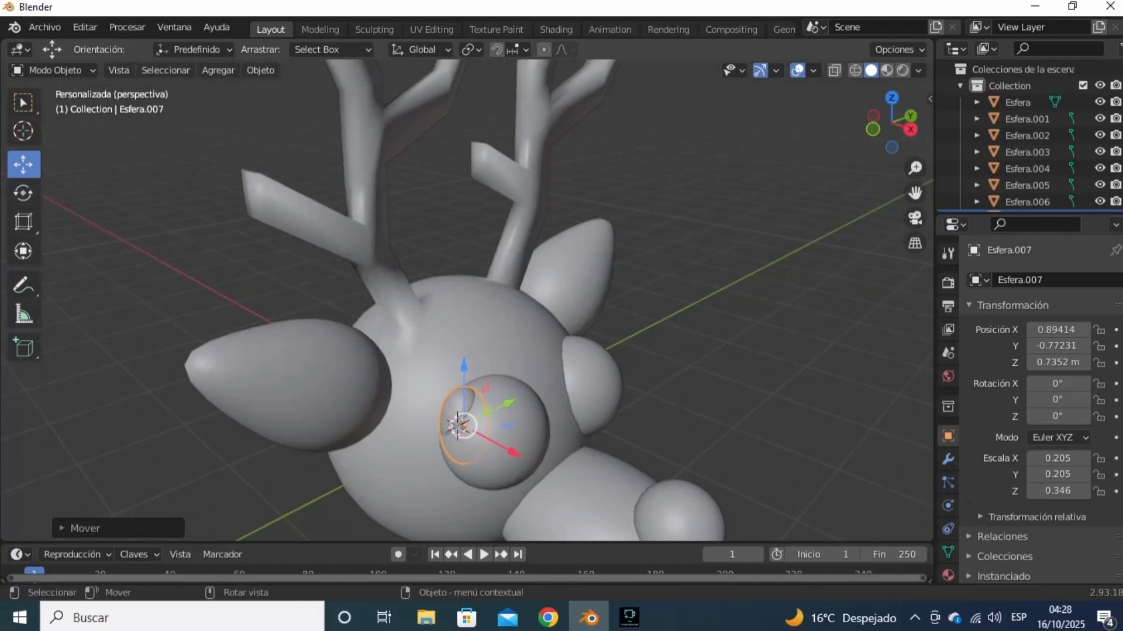
drag(514, 453, 543, 468)
Step: Delete the flattened pupil sphere
click(910, 129)
right_click(164, 379)
click(158, 540)
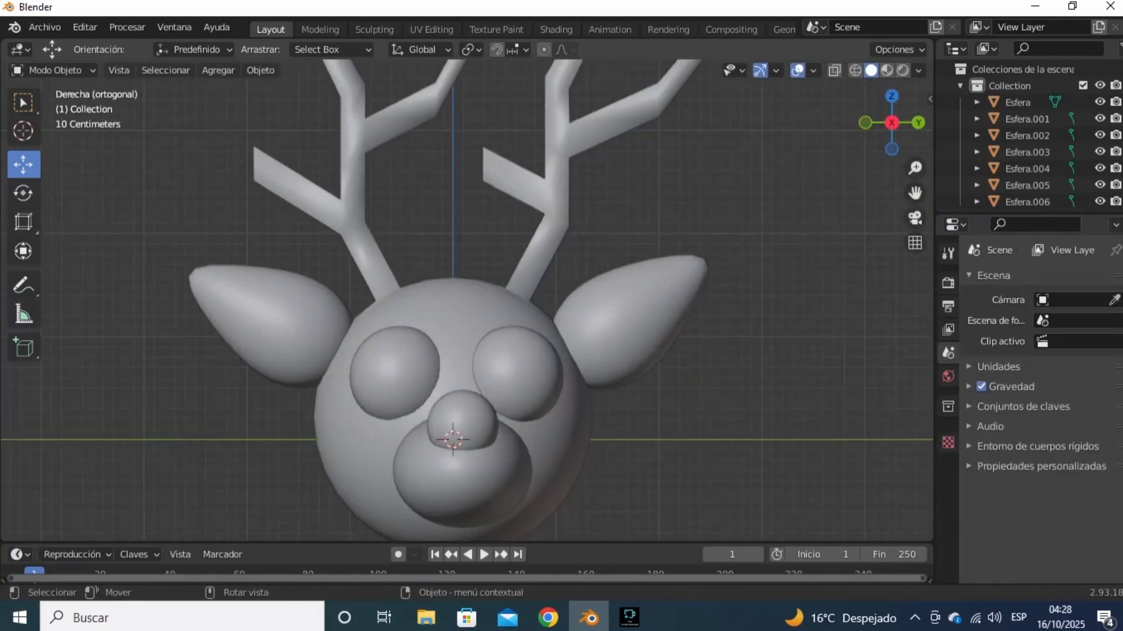
Step: Duplicate the nose sphere for two pupils, placing them in front of the eyes at about Y -0.73 and 0.73 m, Z 0.69 m
click(486, 428)
right_click(486, 429)
click(474, 266)
click(474, 267)
drag(462, 426, 441, 369)
right_click(530, 373)
click(530, 373)
click(529, 373)
click(734, 281)
Step: Push both pupil spheres back into the eyes to about X 1.15 m and scale them down to 0.334
drag(889, 124, 890, 216)
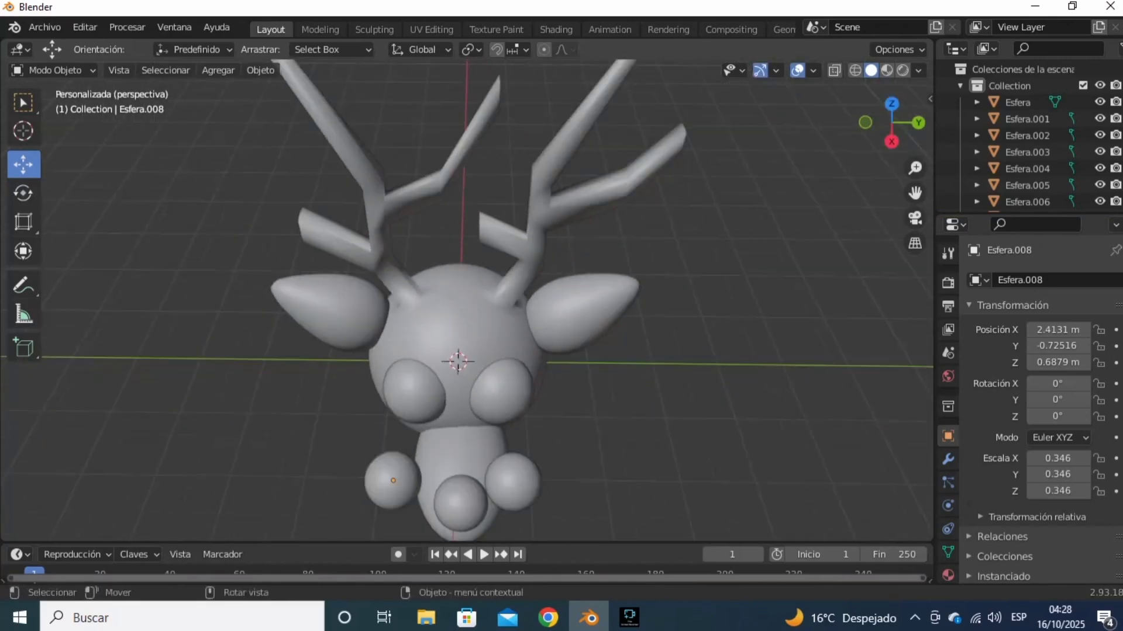
drag(452, 522, 455, 442)
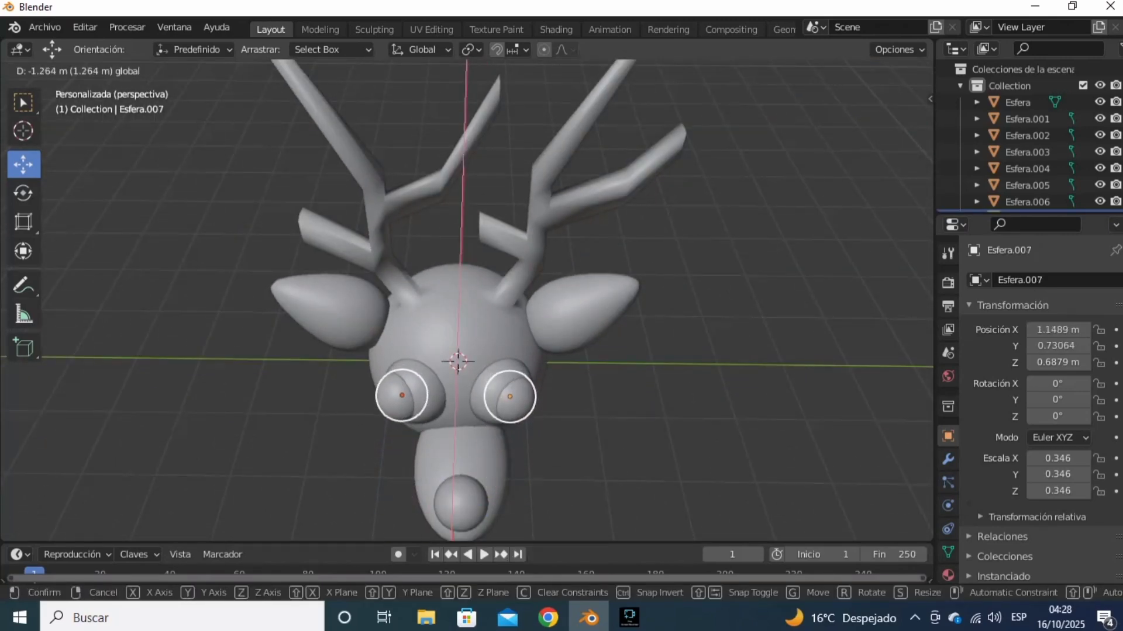
click(891, 137)
click(866, 123)
click(865, 123)
click(866, 123)
key(s)
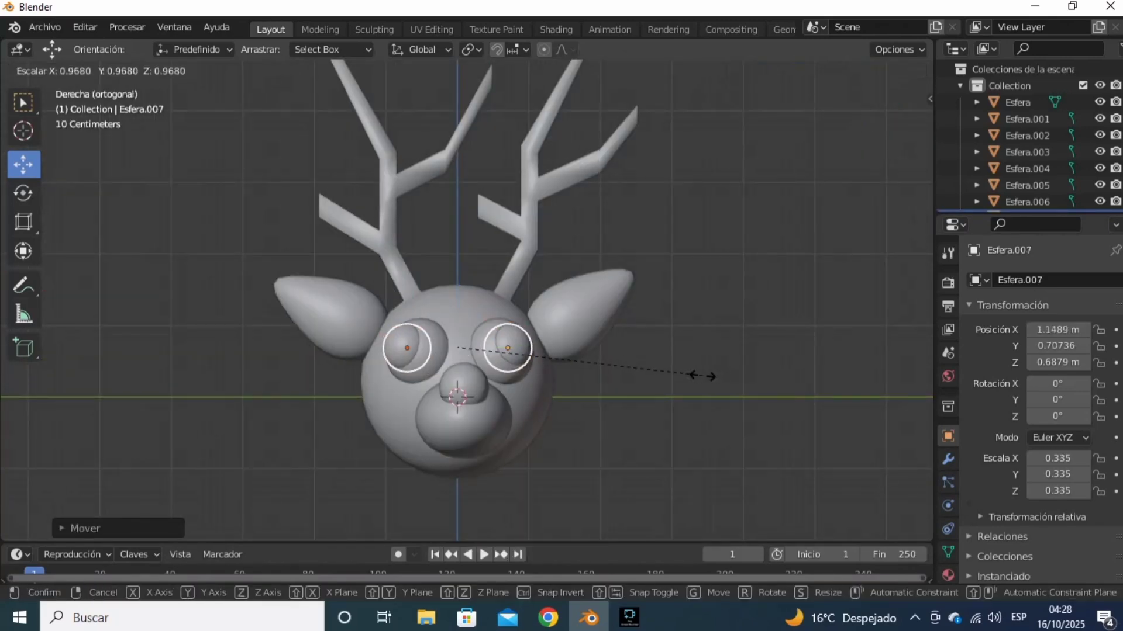
click(703, 376)
Step: Move each pupil sphere inward along Y, one to about 0.64 m and the other to about -0.62 m
scroll(704, 376, up, 2)
drag(593, 369, 588, 369)
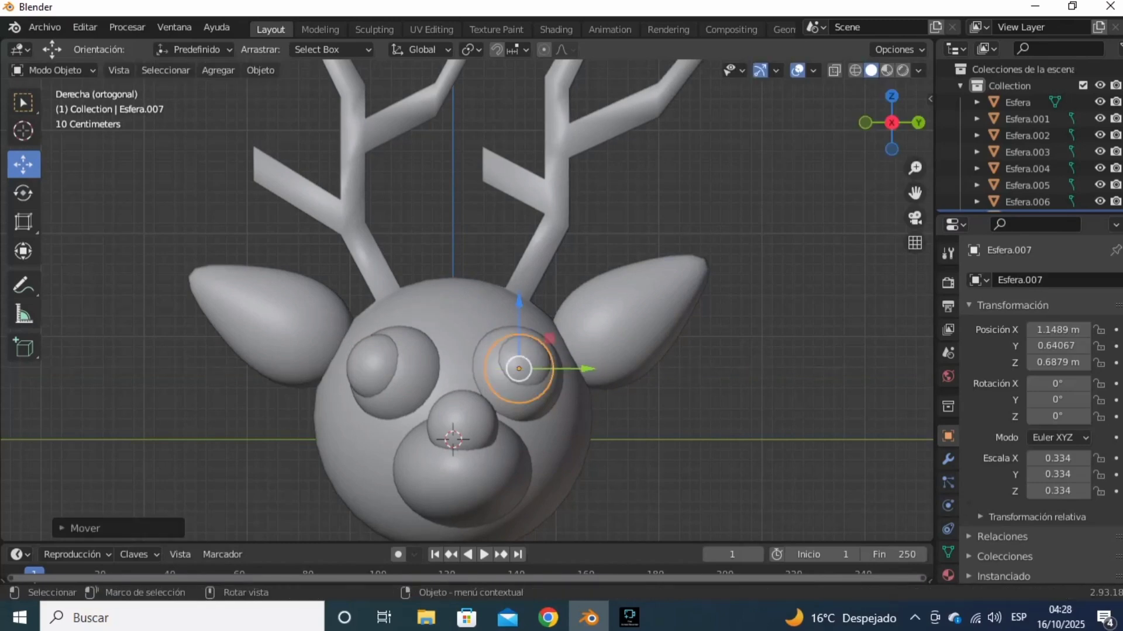
click(374, 366)
drag(448, 369, 457, 368)
scroll(457, 369, down, 3)
Step: Duplicate the snout sphere and rotate the copy about 88° around the Y axis
drag(892, 124, 804, 143)
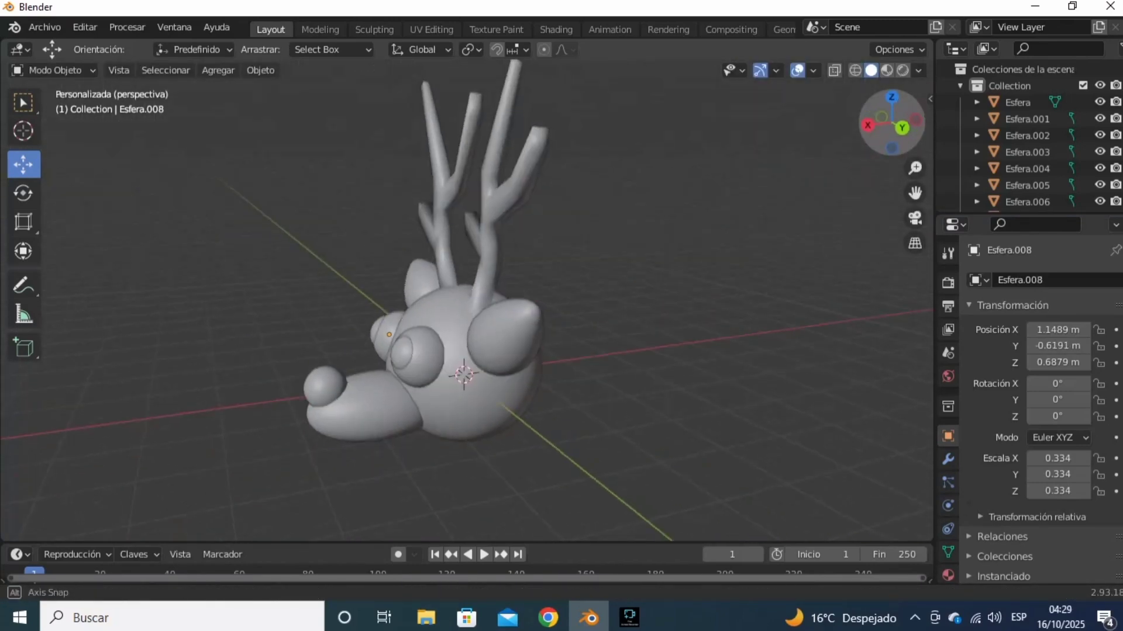
click(905, 128)
click(353, 416)
right_click(353, 416)
click(265, 418)
click(265, 418)
click(23, 193)
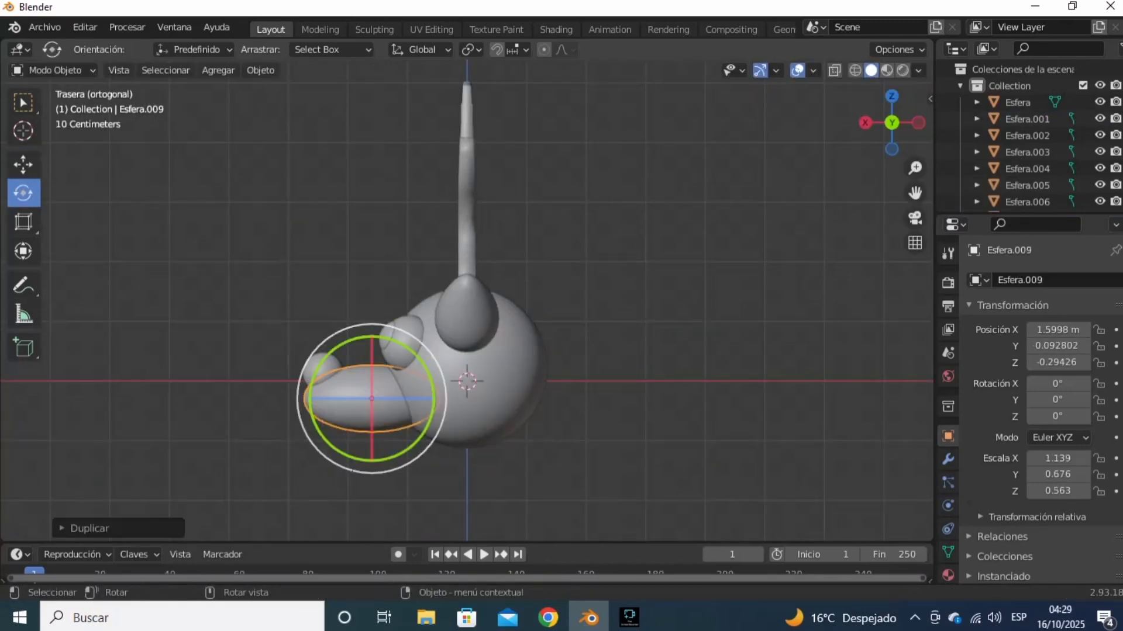
drag(320, 363, 334, 449)
Step: Move the rotated copy beneath the snout as a lower jaw, at about X 1.18, Y 0.05, Z -1.14 m
drag(23, 223, 82, 230)
click(22, 164)
drag(371, 332, 371, 383)
drag(305, 449, 330, 449)
click(864, 123)
drag(514, 449, 512, 449)
click(529, 460)
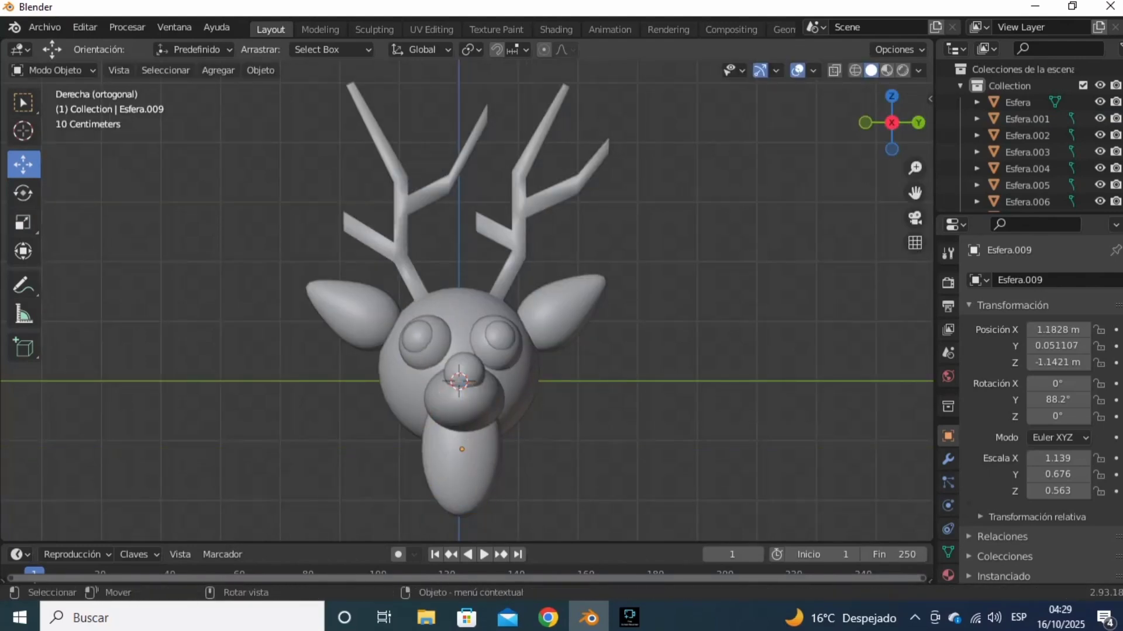
Step: Select the front faces of the lower jaw and push them inward to hollow out the mouth
click(470, 457)
key(Tab)
click(375, 462)
drag(22, 102, 80, 153)
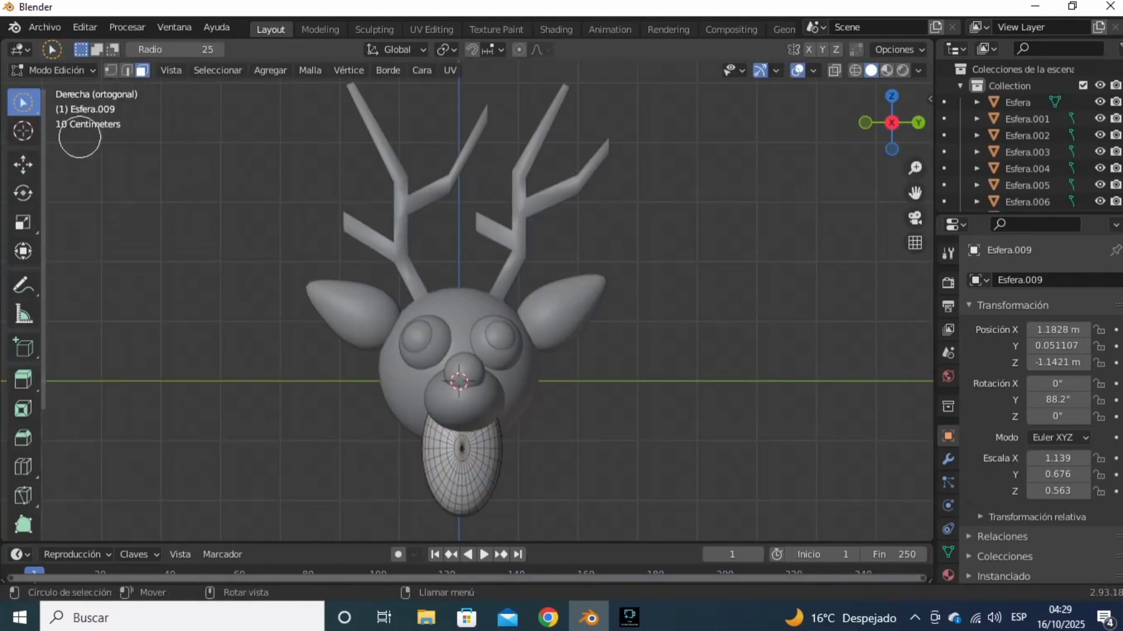
drag(916, 193, 886, 479)
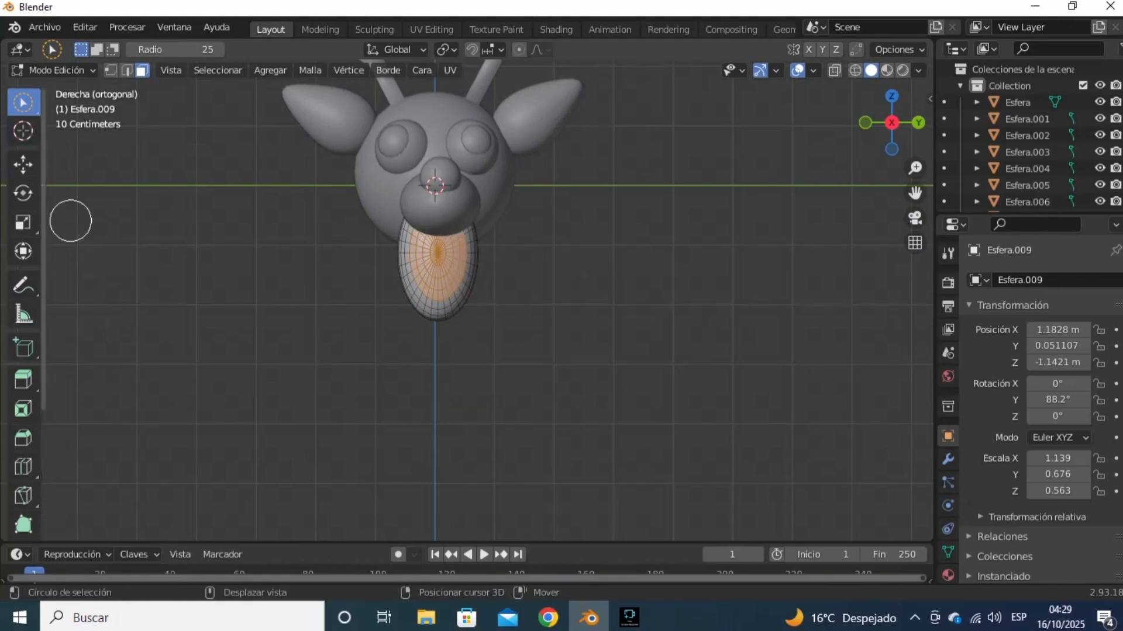
click(23, 164)
drag(895, 125, 804, 136)
drag(306, 259, 322, 258)
mouse_move(890, 124)
mouse_down()
mouse_move(840, 122)
mouse_move(891, 128)
mouse_up()
key(Tab)
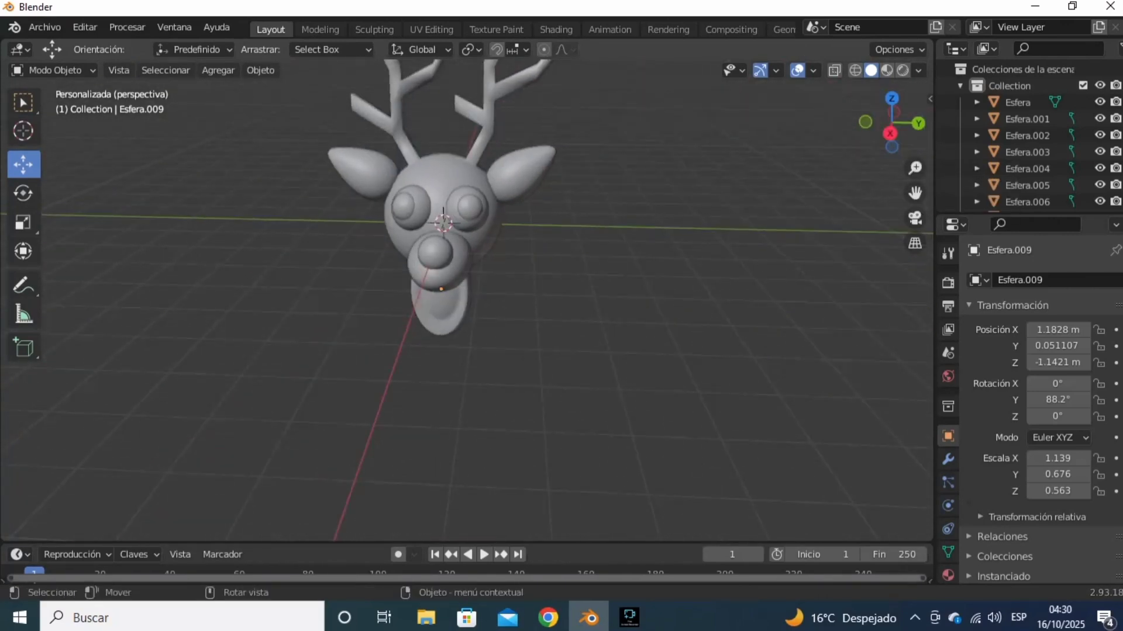
Step: Add a sphere for the body and move it below the head to about Z -2.20 m
click(891, 126)
click(218, 70)
click(440, 176)
click(218, 70)
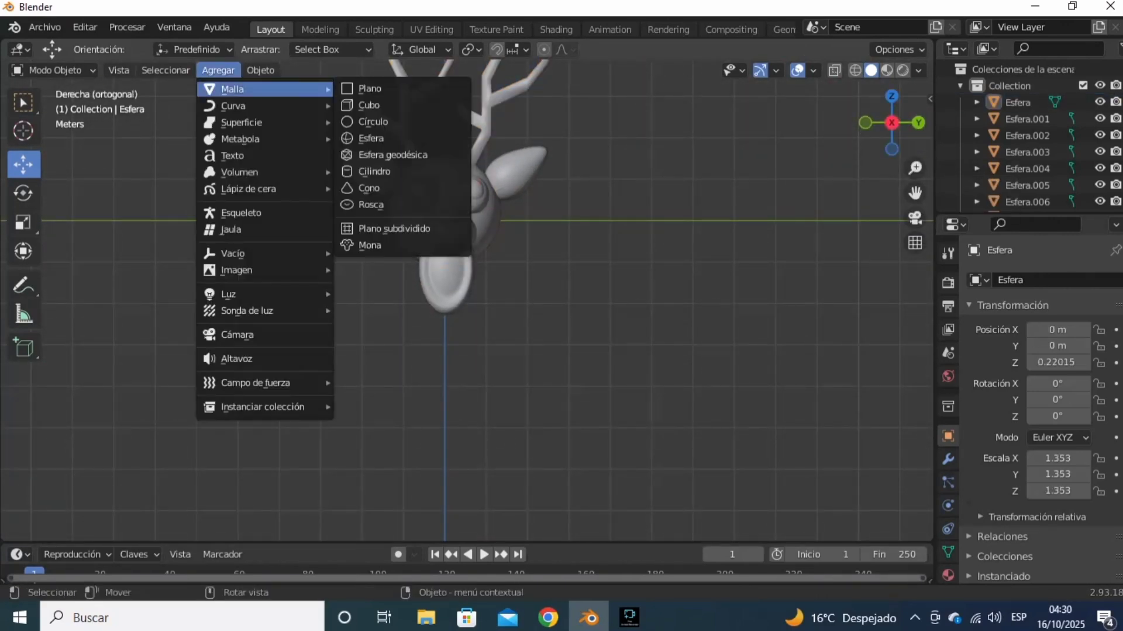
click(377, 132)
drag(444, 152, 444, 242)
right_click(441, 250)
click(421, 128)
Step: Shift the body sphere back to about X -0.14 m and scale it down to 0.863
drag(892, 124, 746, 131)
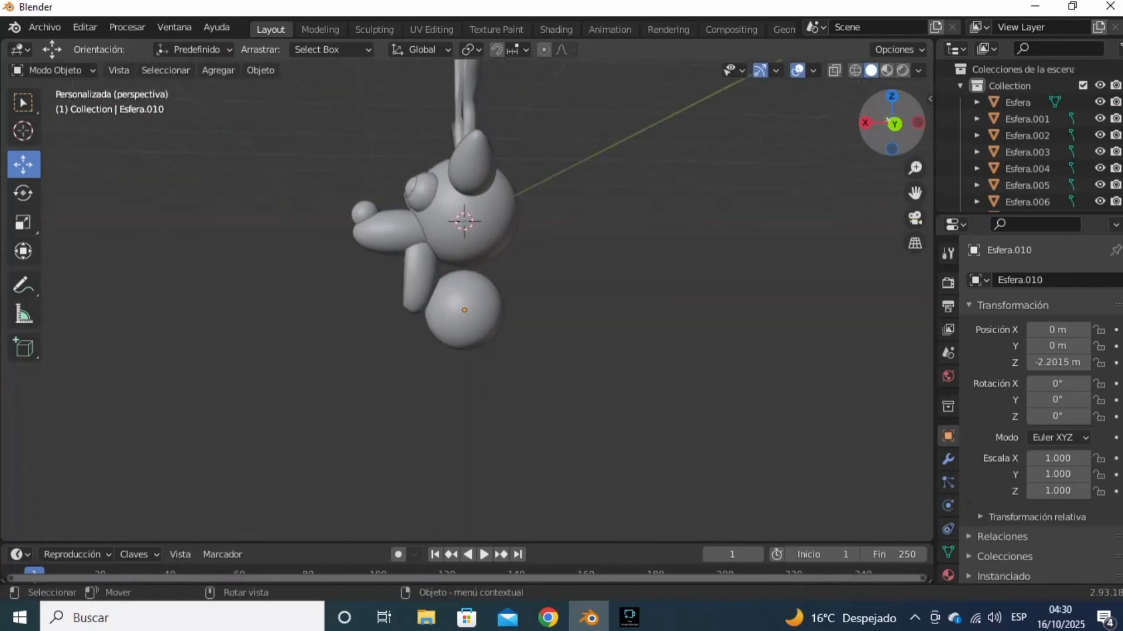
click(892, 123)
drag(535, 312, 529, 312)
key(s)
click(523, 312)
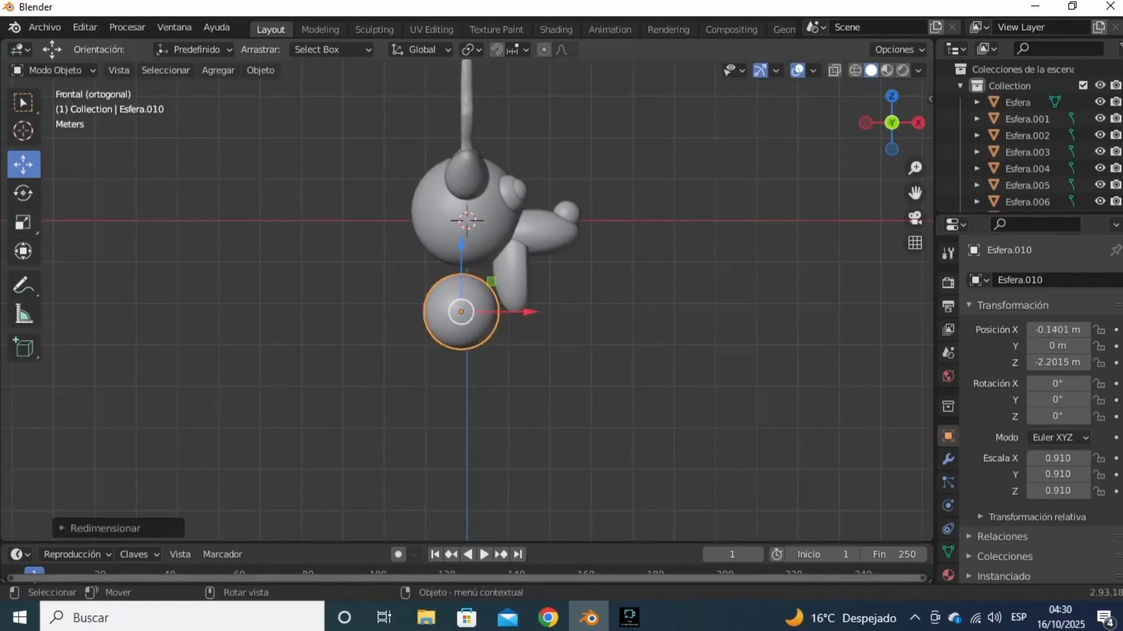
drag(891, 124, 755, 143)
click(891, 123)
scroll(497, 328, up, 3)
click(497, 329)
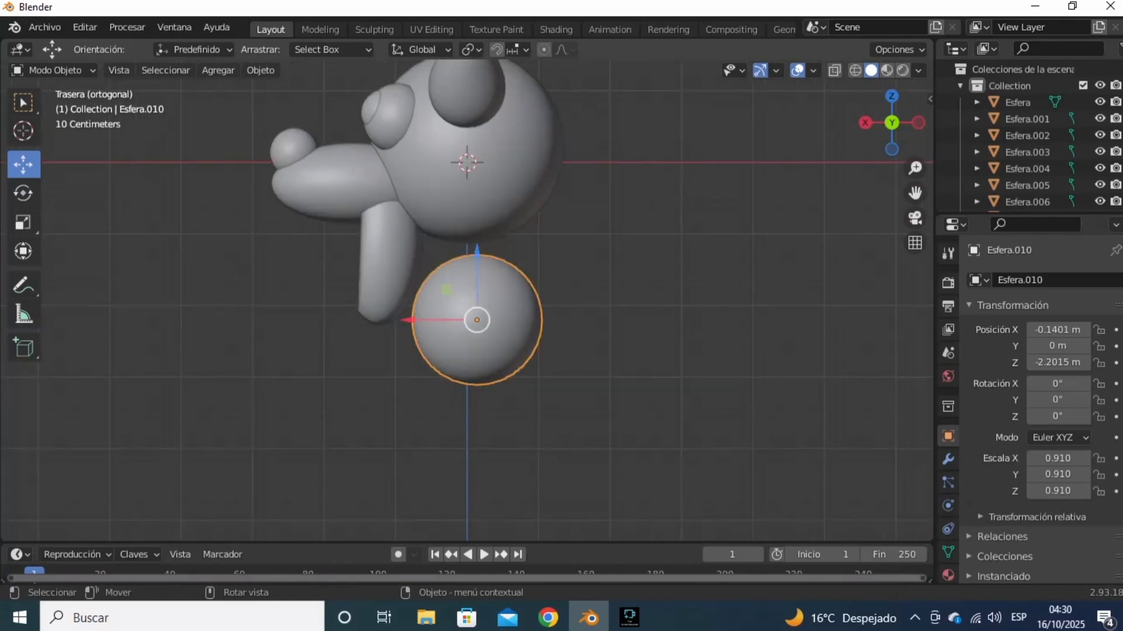
key(s)
click(489, 325)
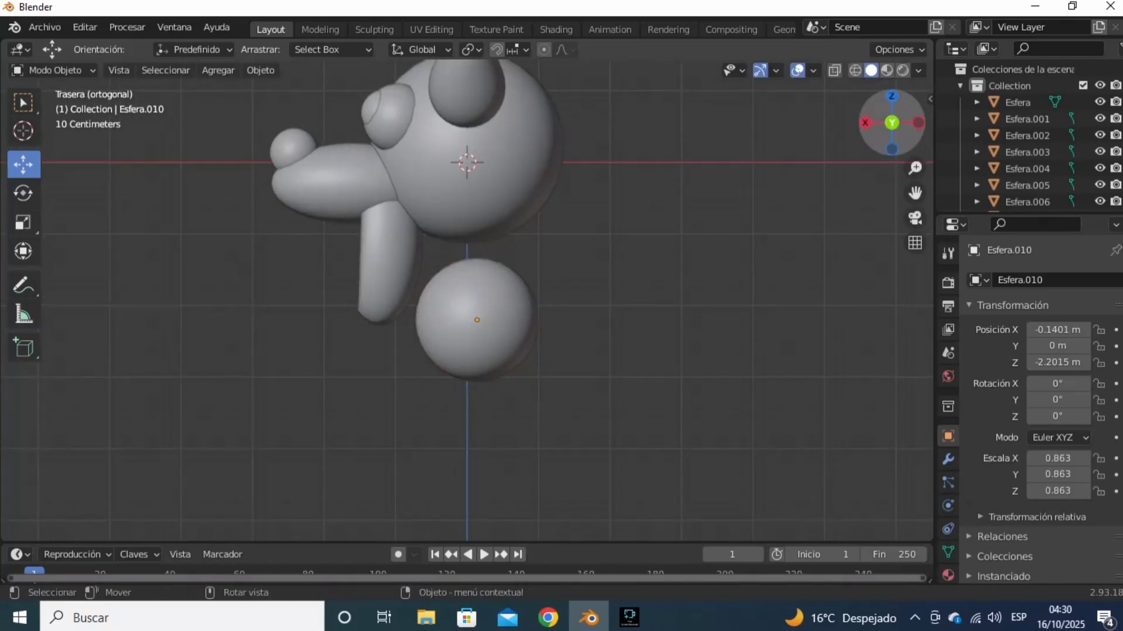
Step: Select the cap faces on top of the body sphere and pull them up to the head to form a neck
drag(891, 122, 766, 138)
click(891, 123)
click(502, 321)
key(Tab)
click(328, 245)
click(24, 103)
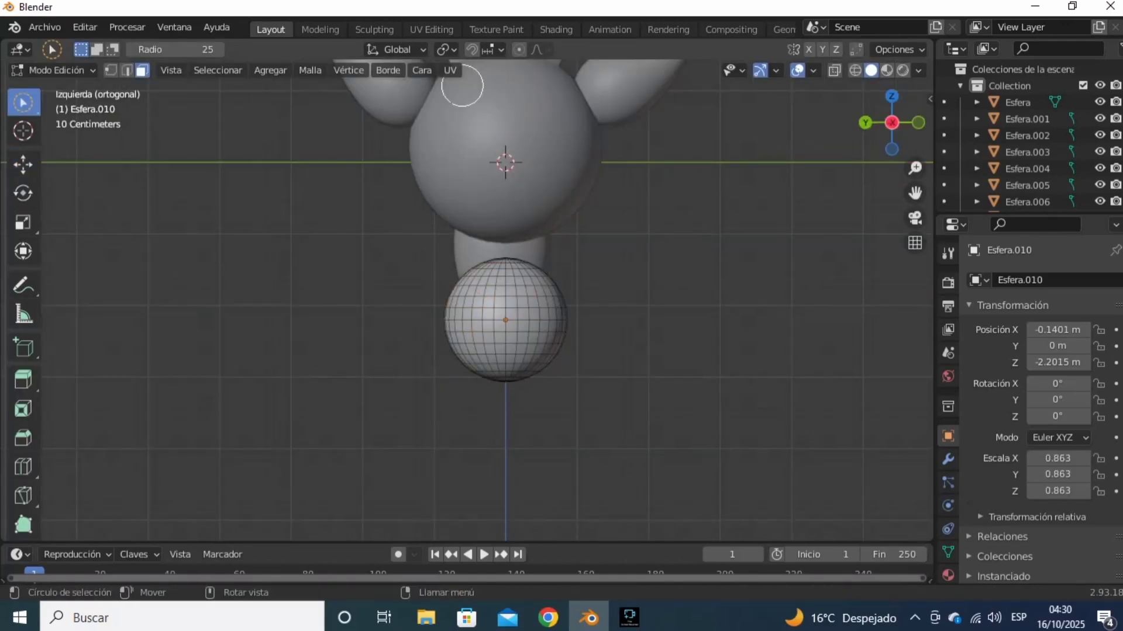
drag(891, 120, 901, 180)
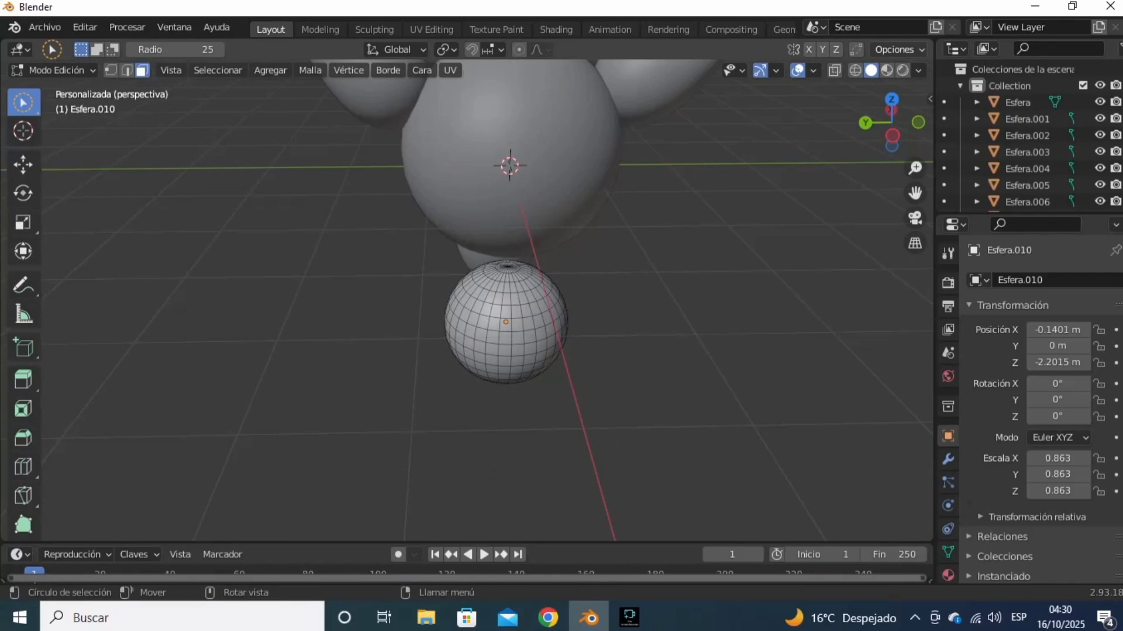
scroll(850, 161, up, 3)
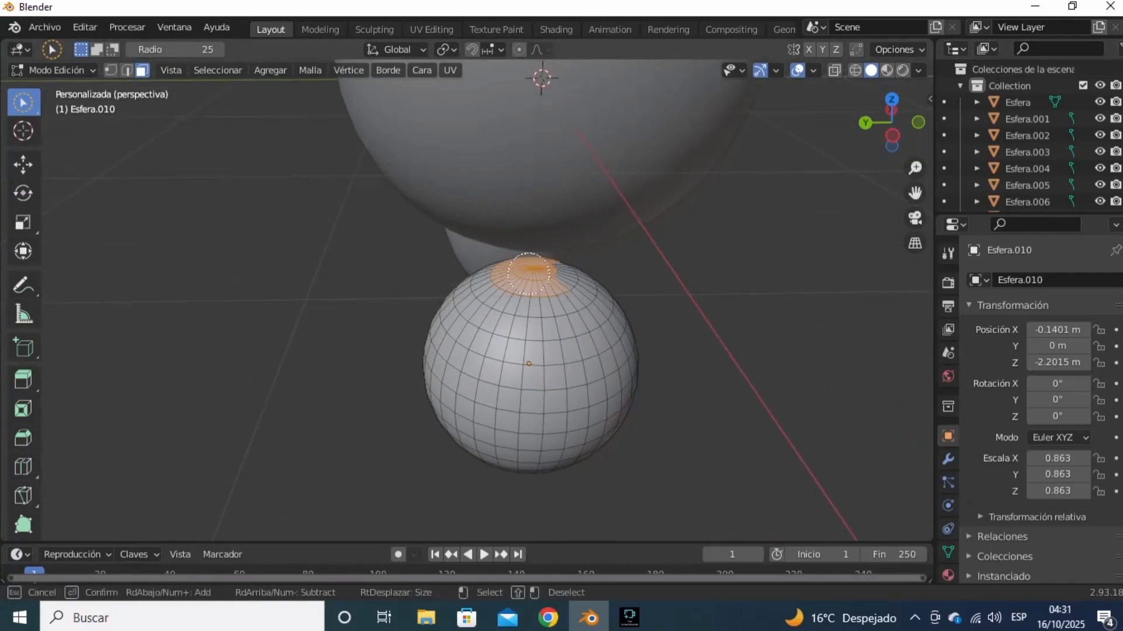
drag(893, 128, 704, 97)
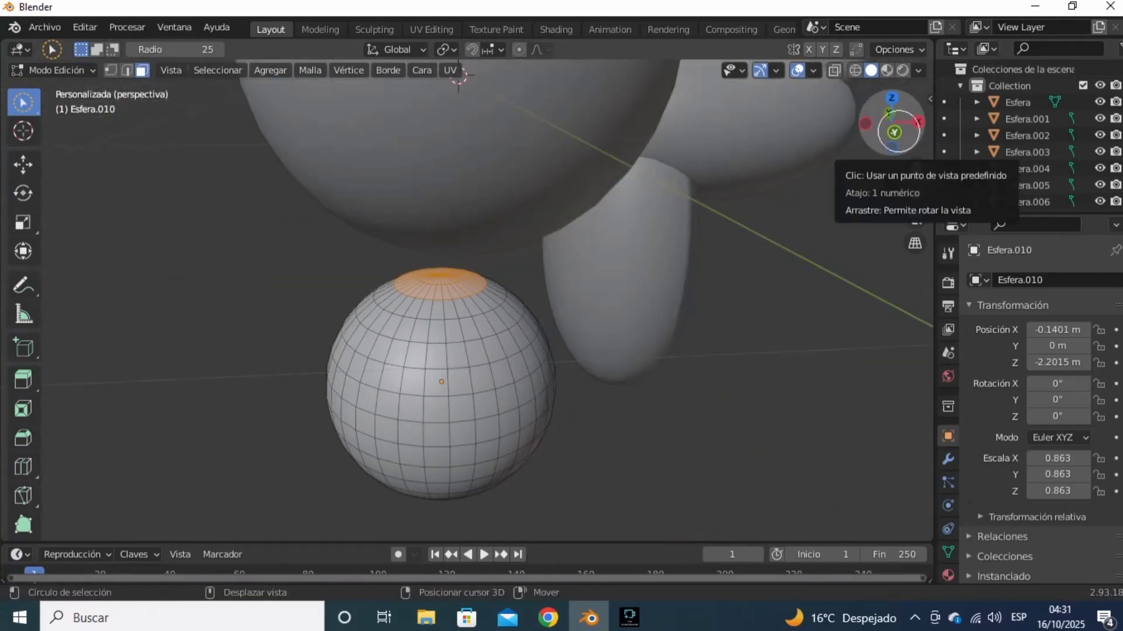
click(892, 130)
click(23, 165)
drag(437, 190, 437, 111)
Step: Select the lower half of the body sphere through the mesh and pull it down into an elongated torso
drag(892, 129, 520, 93)
click(892, 115)
click(23, 103)
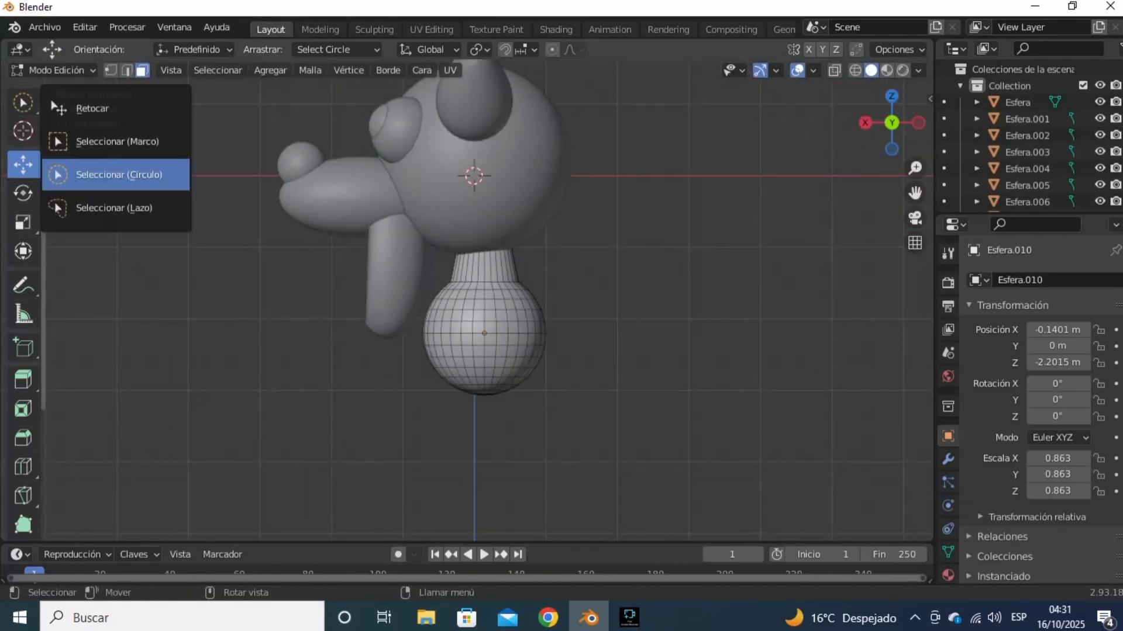
click(117, 142)
click(855, 70)
drag(599, 406, 598, 405)
click(871, 70)
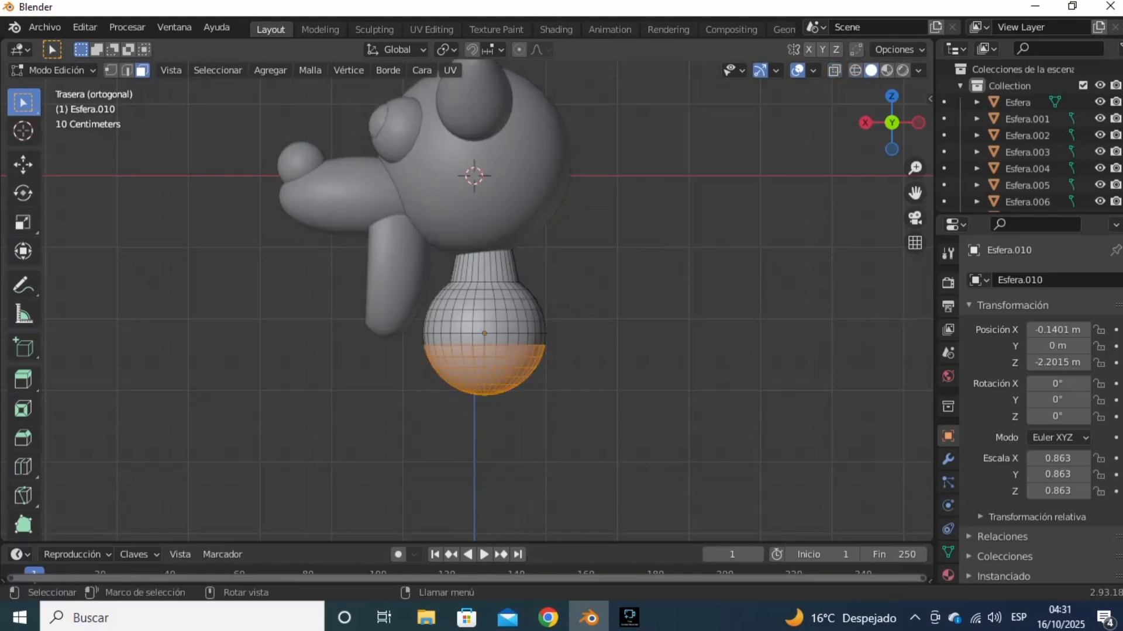
click(23, 164)
drag(484, 310, 484, 427)
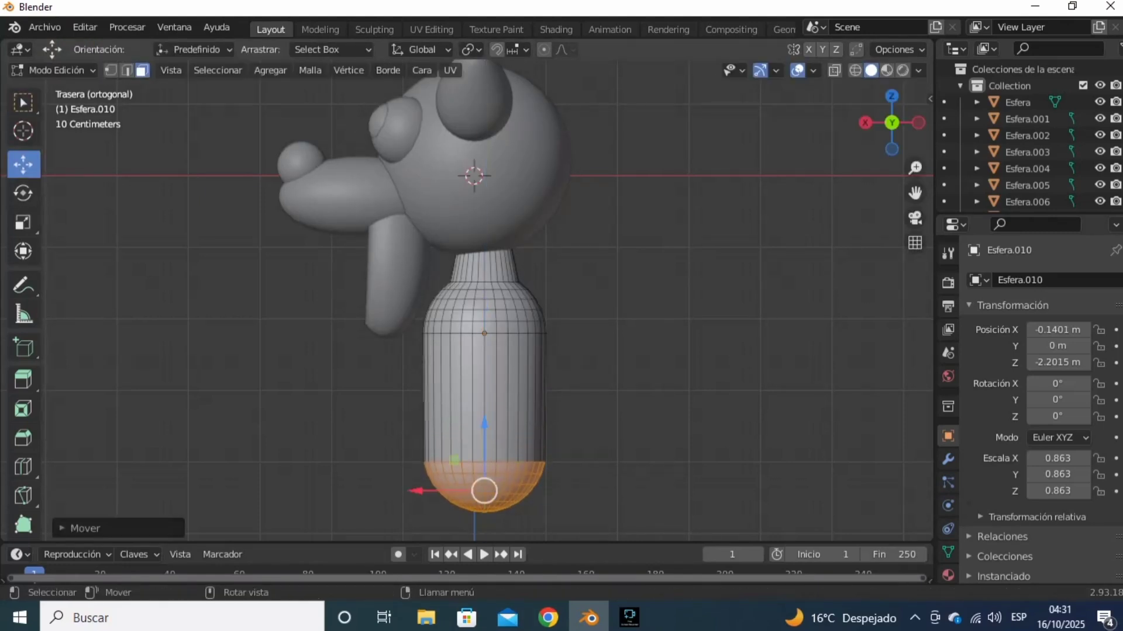
key(Tab)
Step: Add a shoulder sphere scaled to 0.470 beside the upper torso, at about Y 1.03, Z -1.90 m
drag(892, 123, 1011, 133)
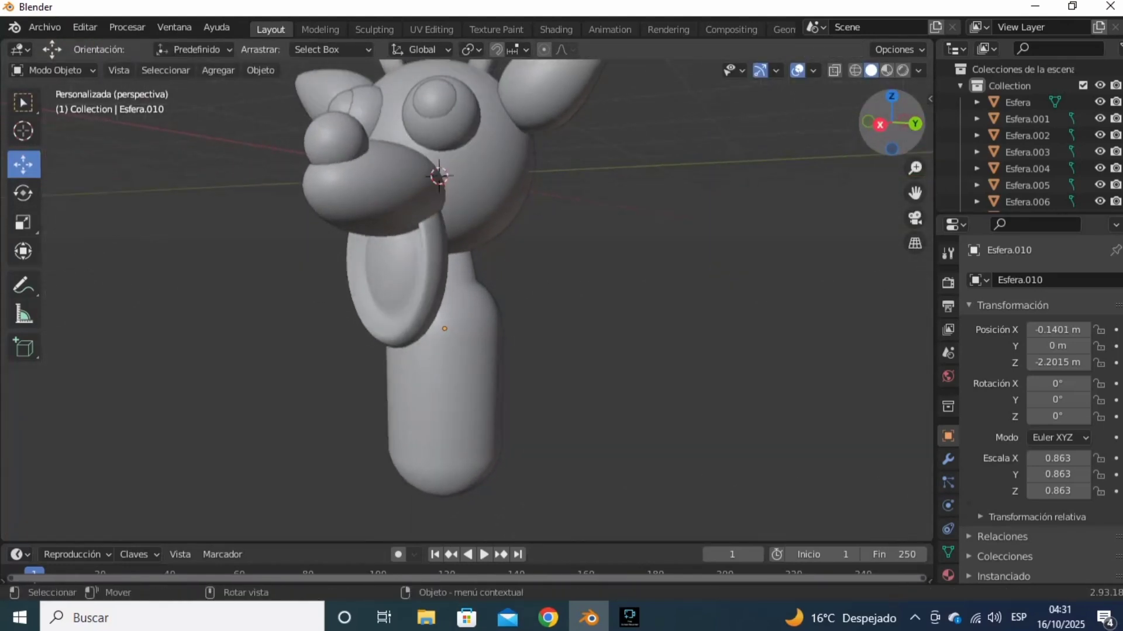
click(880, 124)
scroll(467, 300, down, 2)
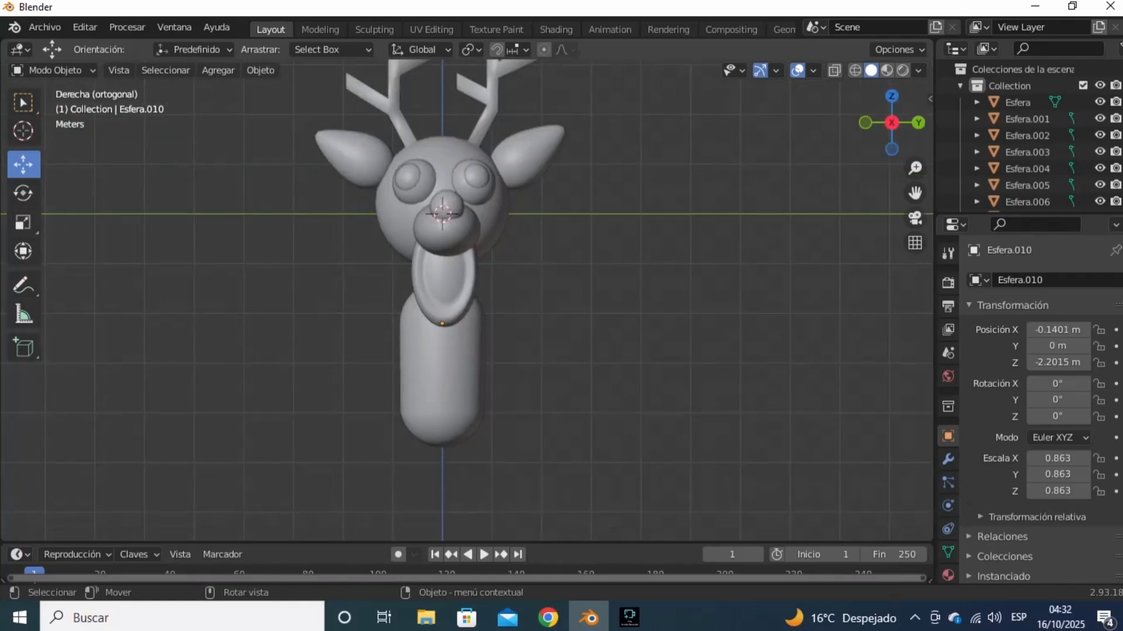
click(219, 70)
mouse_move(230, 88)
click(372, 138)
drag(442, 214, 493, 308)
right_click(535, 319)
click(521, 285)
key(s)
click(610, 356)
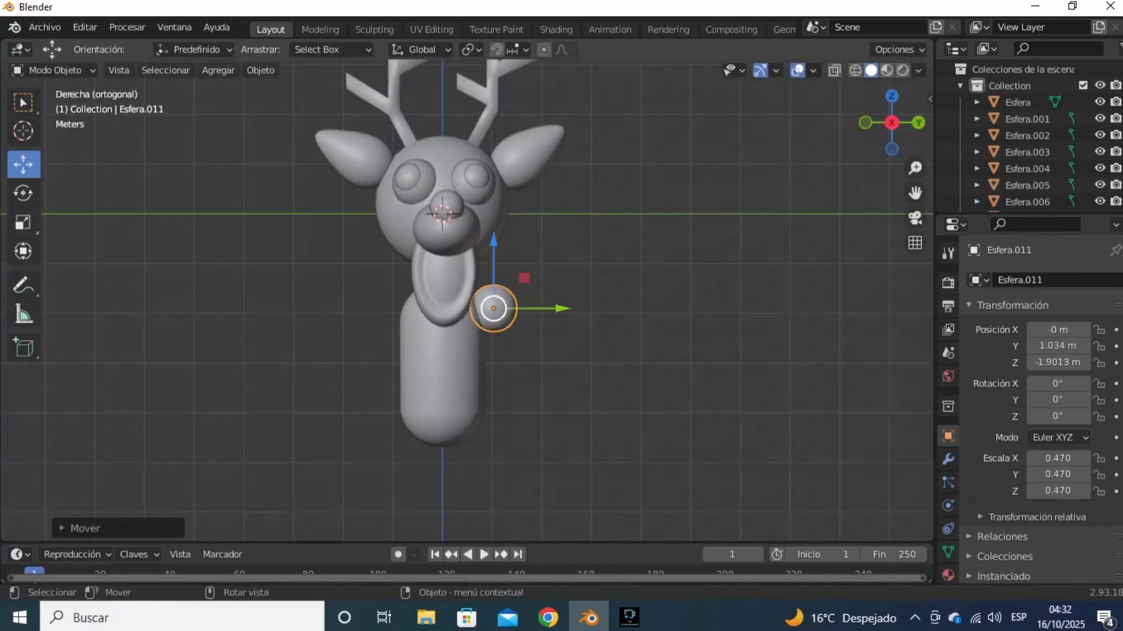
drag(891, 123, 743, 135)
click(871, 122)
click(630, 617)
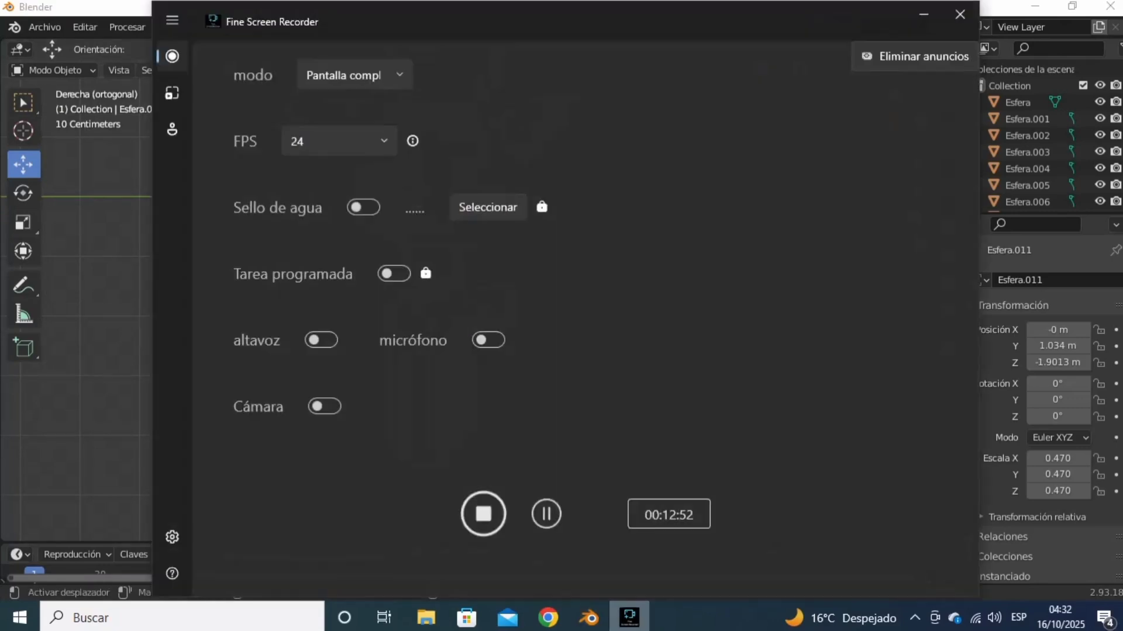
click(923, 14)
Step: Duplicate the shoulder sphere and stretch the copy into an upper arm, with scale Y 0.397 and Z 1.301
scroll(471, 303, up, 2)
drag(915, 193, 780, 190)
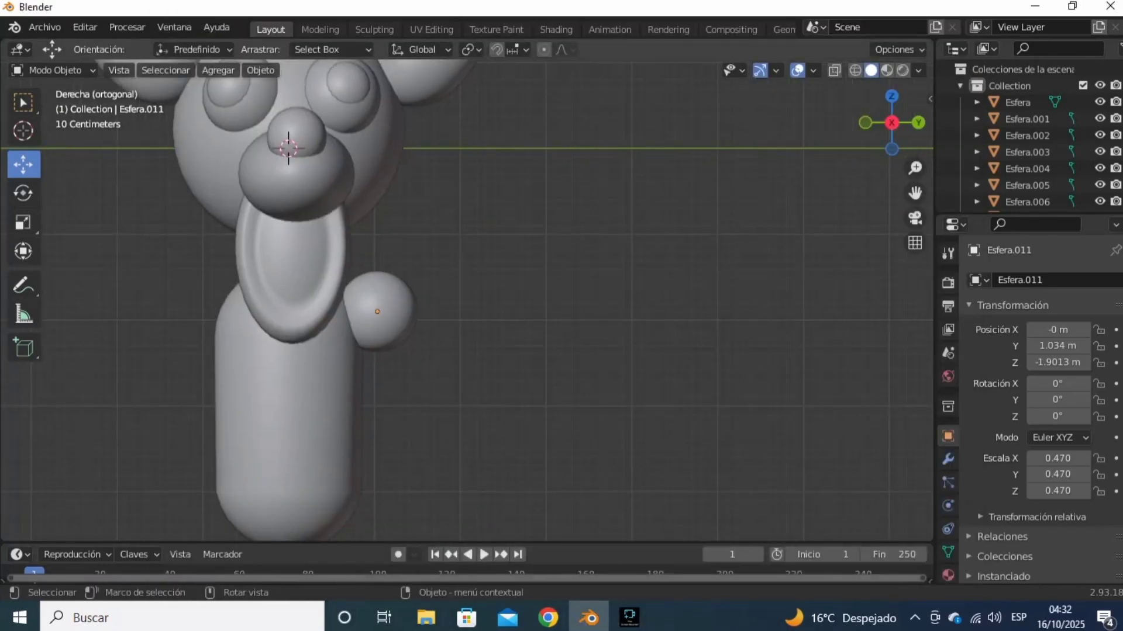
click(381, 313)
right_click(522, 312)
click(467, 418)
right_click(467, 418)
drag(377, 311, 412, 342)
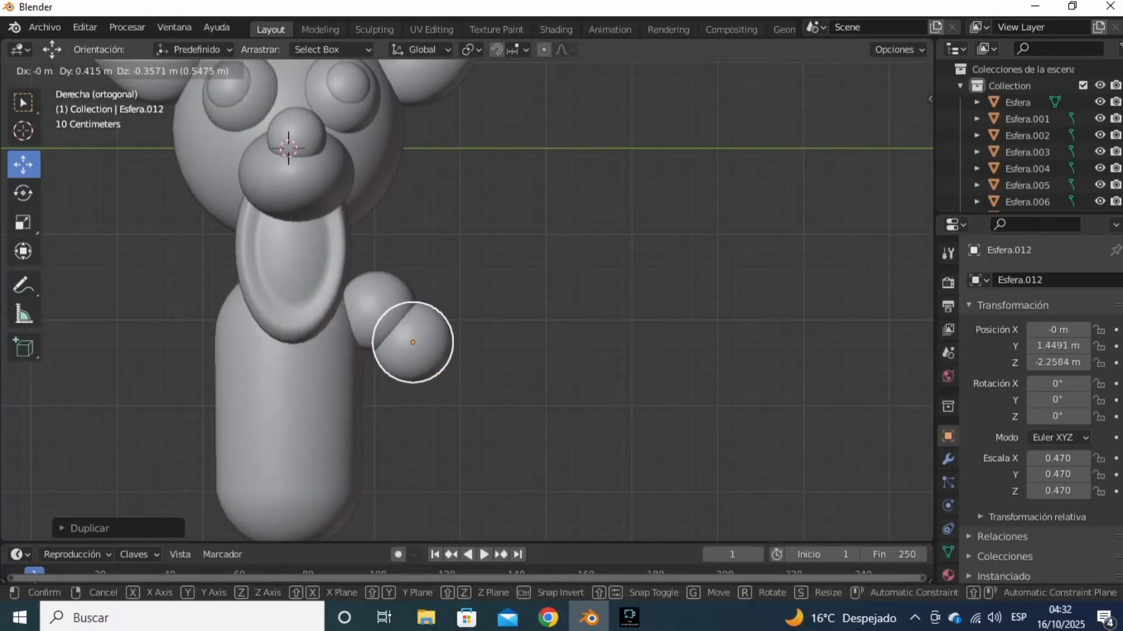
click(24, 223)
drag(413, 273, 414, 150)
drag(473, 342, 463, 339)
Step: Rotate the upper arm 46.4° around X and place it below the shoulder at about Y 1.80, Z -2.75 m
drag(891, 125, 783, 131)
click(873, 123)
click(24, 193)
drag(361, 311, 356, 365)
drag(413, 342, 443, 384)
click(23, 193)
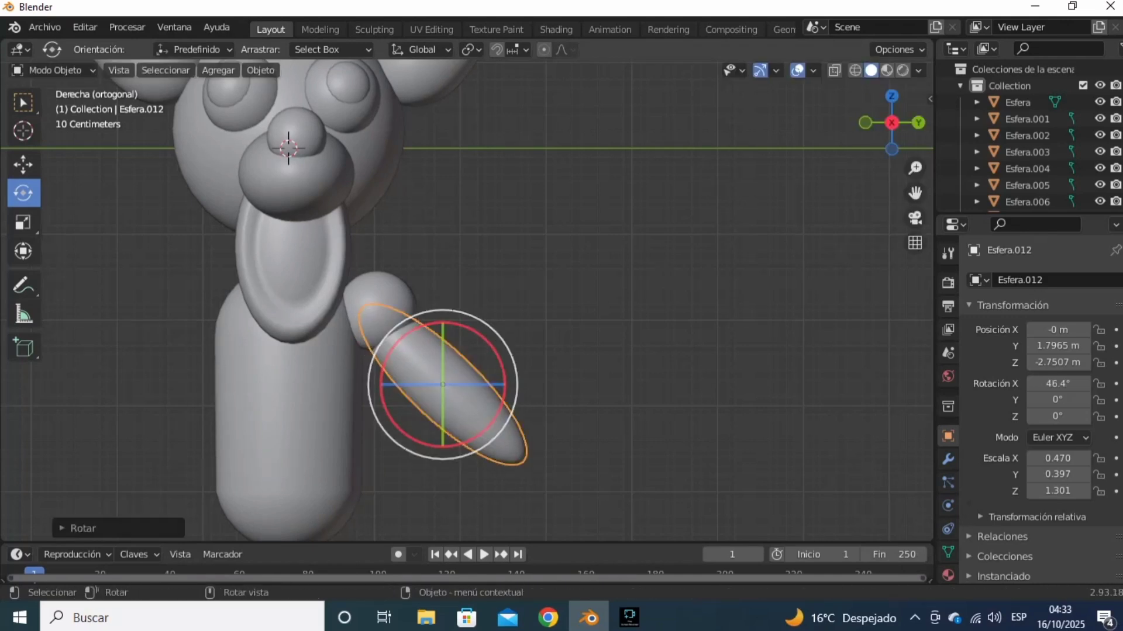
Step: Duplicate the upper arm and move the copy to its lower end, at about Y 3.33, Z -4.22 m
scroll(466, 299, down, 2)
right_click(439, 459)
click(438, 458)
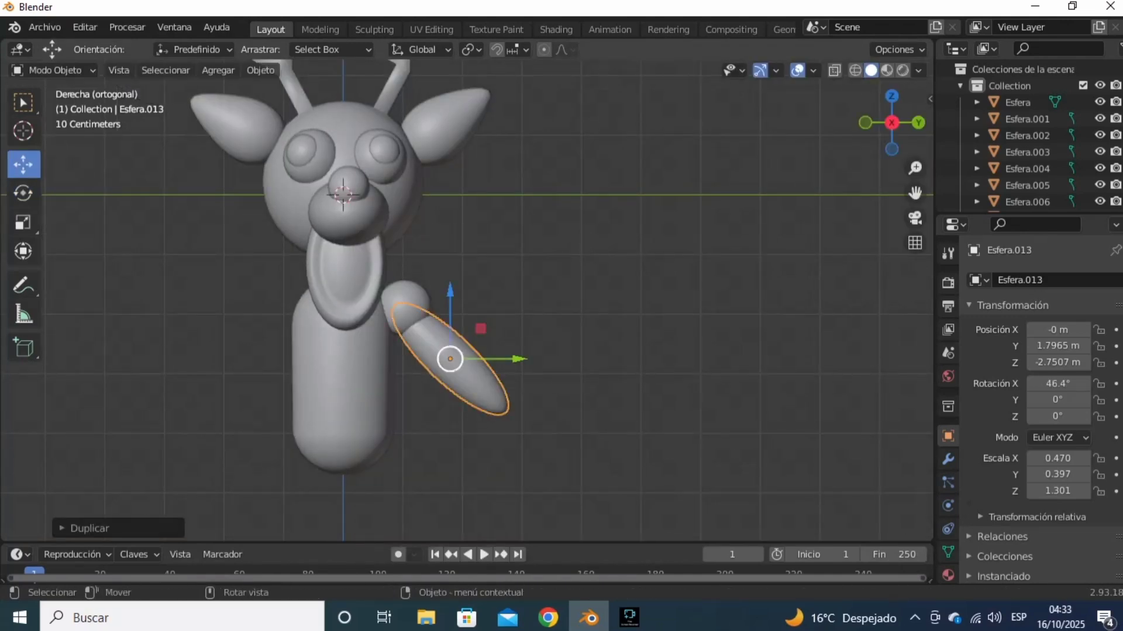
click(530, 546)
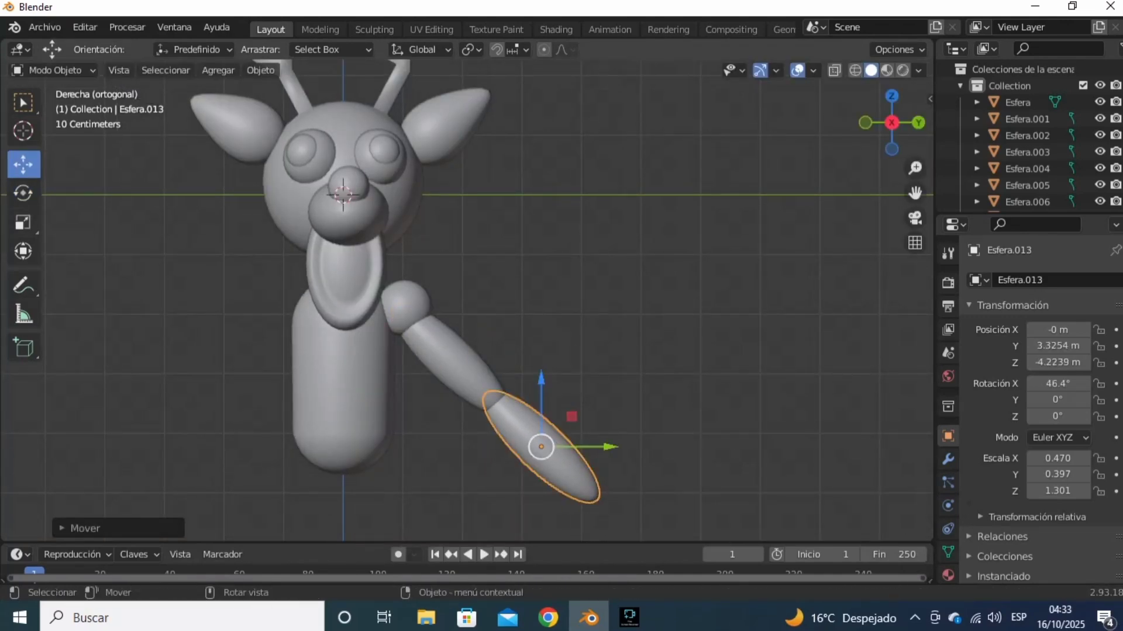
Step: Shrink the forearm copy to scale 0.316, 0.397, 0.875, and reposition it at the elbow rotated to 34.5° around X
drag(595, 478, 552, 509)
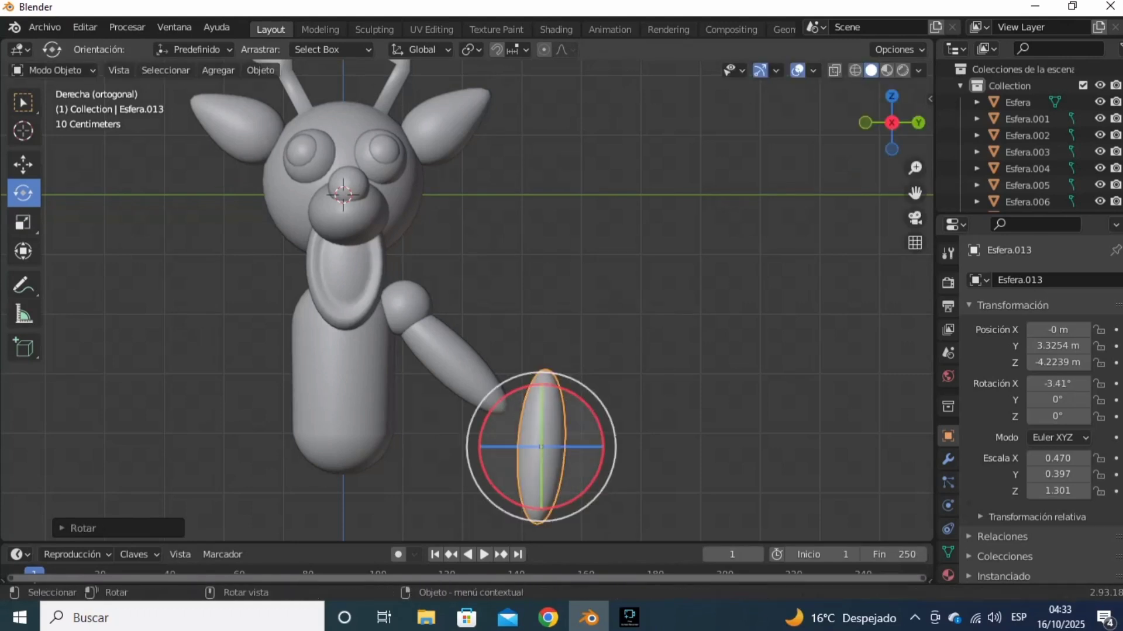
drag(23, 222, 106, 260)
drag(541, 370, 541, 419)
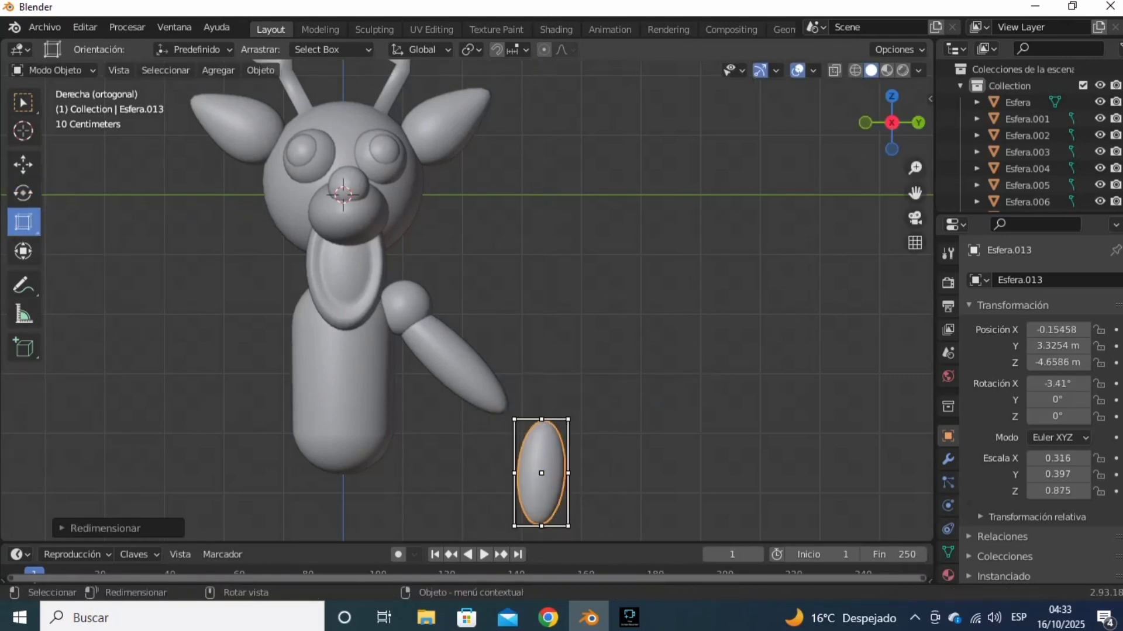
drag(540, 472, 518, 431)
drag(891, 122, 744, 134)
drag(430, 449, 423, 450)
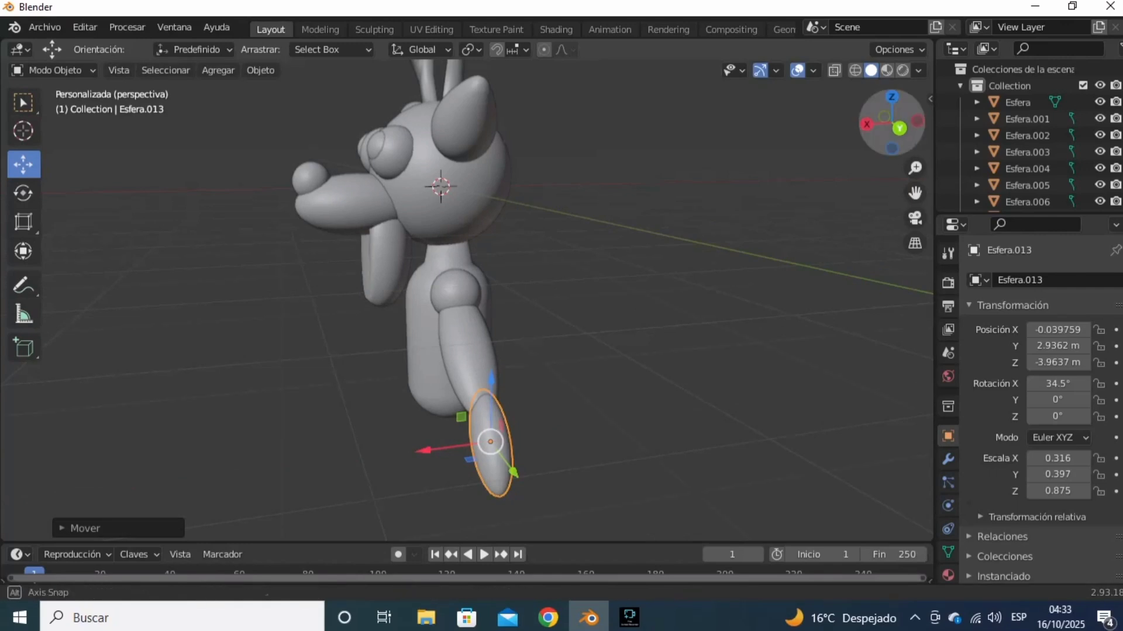
Step: Delete the shortened forearm
drag(892, 122, 1023, 124)
right_click(802, 209)
click(789, 376)
Step: Duplicate the upper arm as a full-size forearm and move it to about Y 3.14, Z -4.04 m
click(891, 124)
click(480, 362)
right_click(482, 362)
click(465, 197)
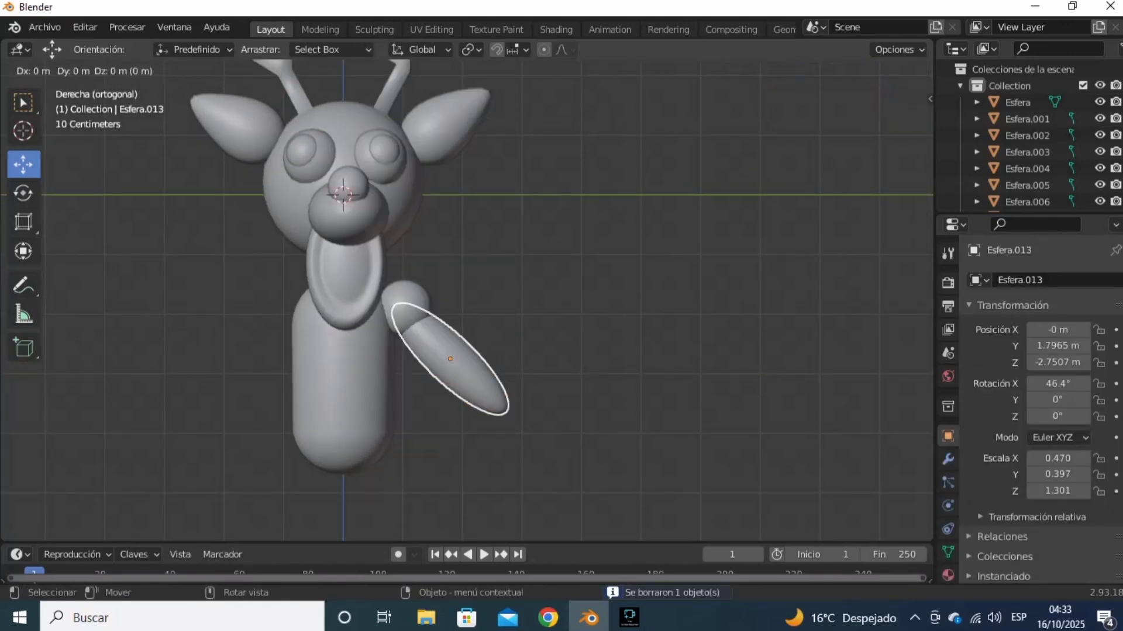
click(545, 275)
mouse_move(891, 123)
mouse_down()
mouse_move(810, 143)
mouse_move(877, 131)
mouse_up()
click(889, 122)
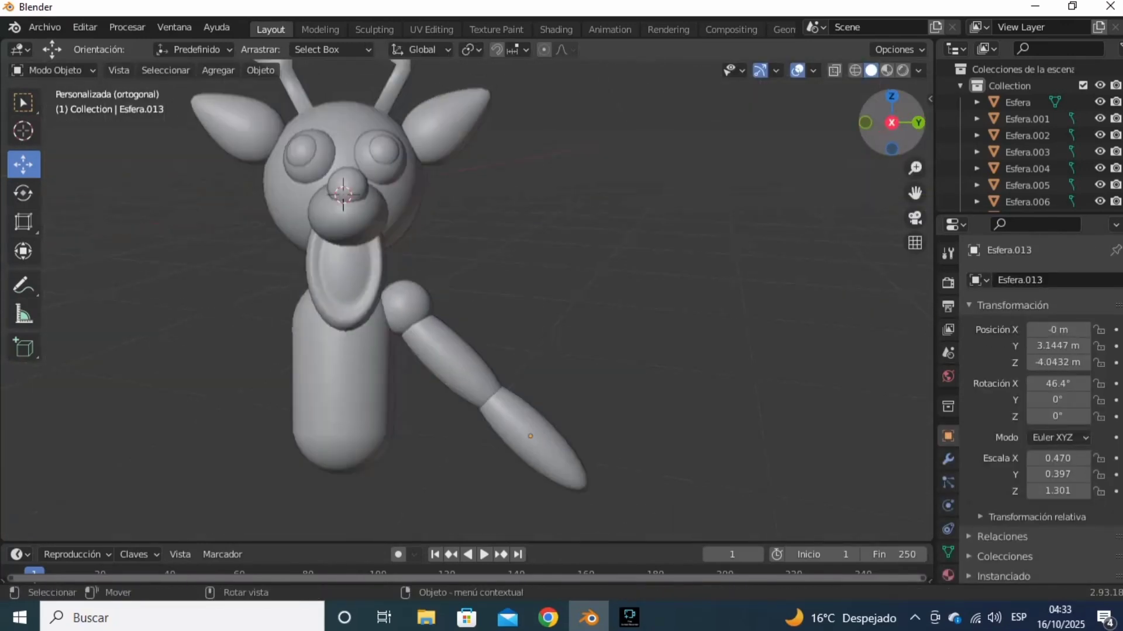
Step: Duplicate the shoulder and both arm segments together and move the copies along Y to the opposite side of the torso
scroll(467, 300, down, 2)
click(422, 306)
drag(490, 306, 493, 306)
shift+click(514, 395)
right_click(105, 258)
click(106, 258)
click(105, 259)
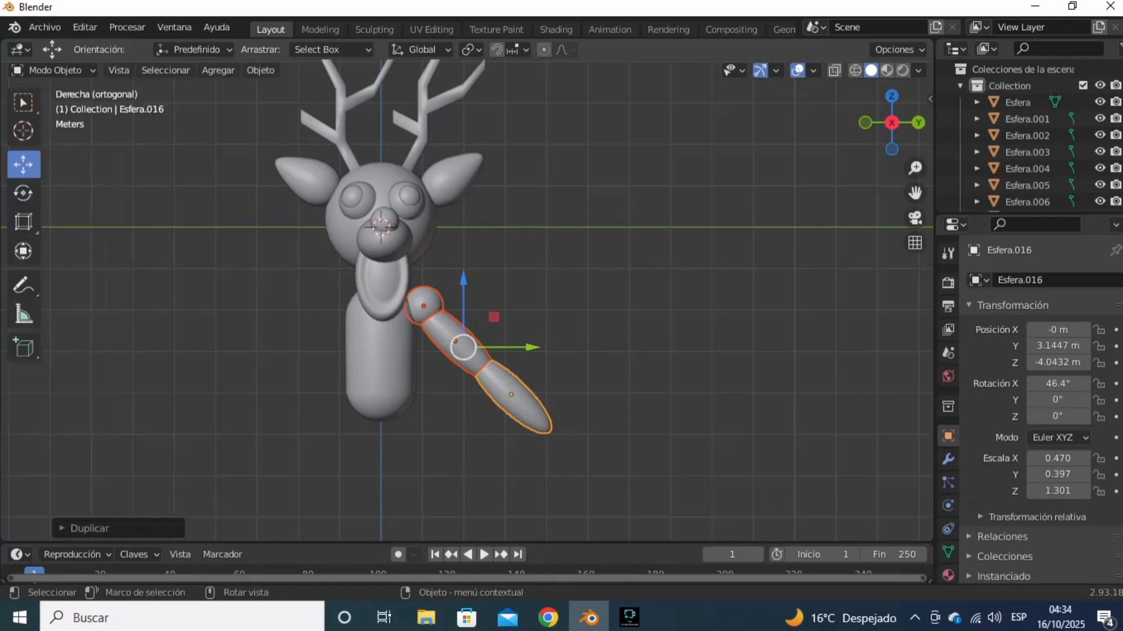
drag(526, 348, 307, 348)
Step: Rotate the copied arm around the Z axis to about 176° so that it points outward from the torso
click(23, 193)
drag(198, 348, 293, 365)
click(891, 96)
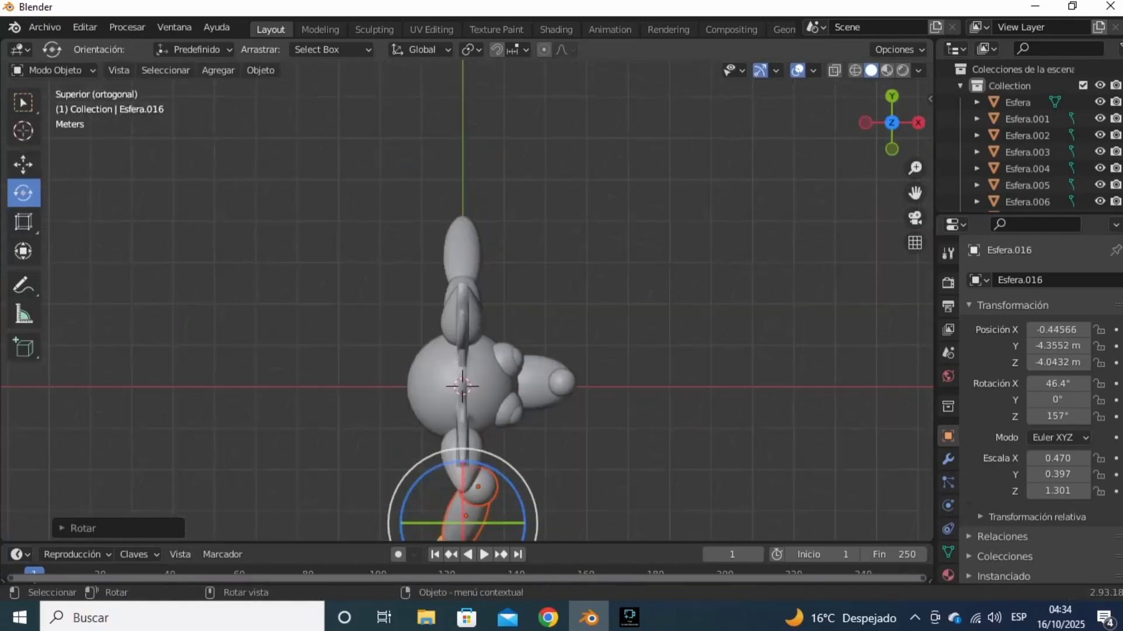
drag(915, 193, 894, 63)
drag(396, 434, 410, 443)
click(24, 164)
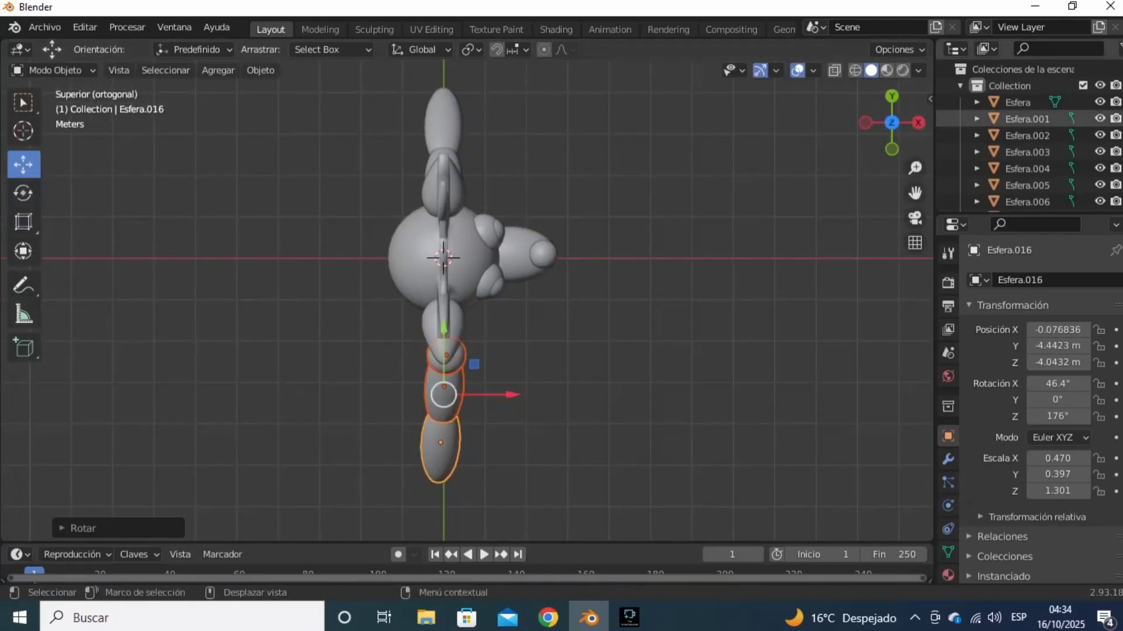
Step: Move the copied arm along Y against the torso, with its forearm at about Y -3.14 m
click(891, 122)
drag(443, 347, 496, 348)
click(690, 252)
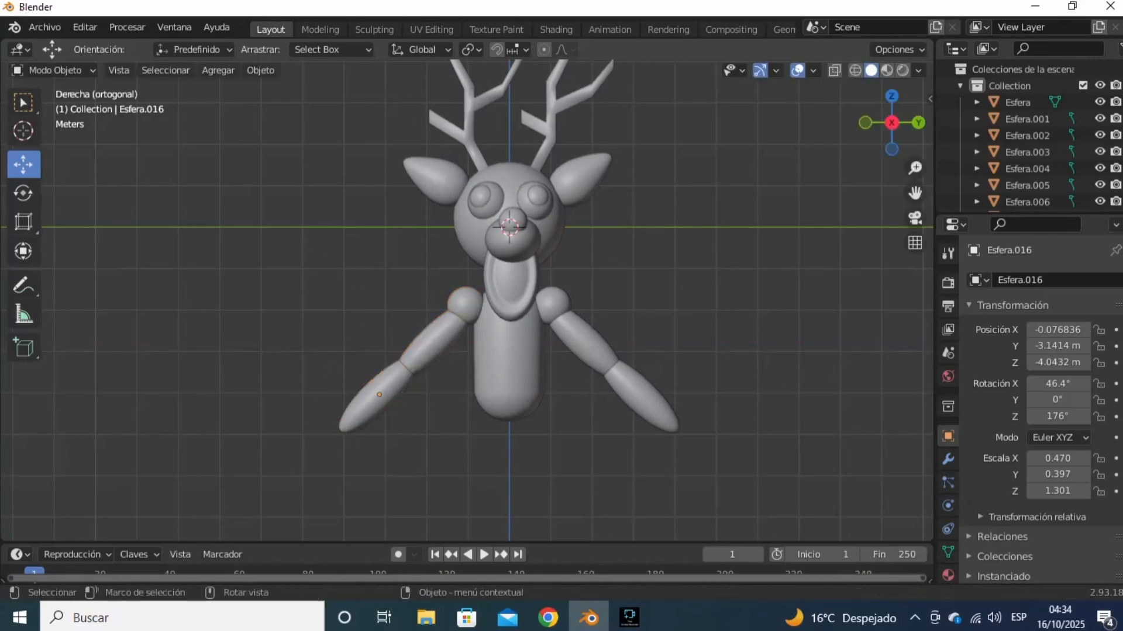
drag(891, 122, 817, 159)
click(875, 130)
scroll(481, 368, up, 4)
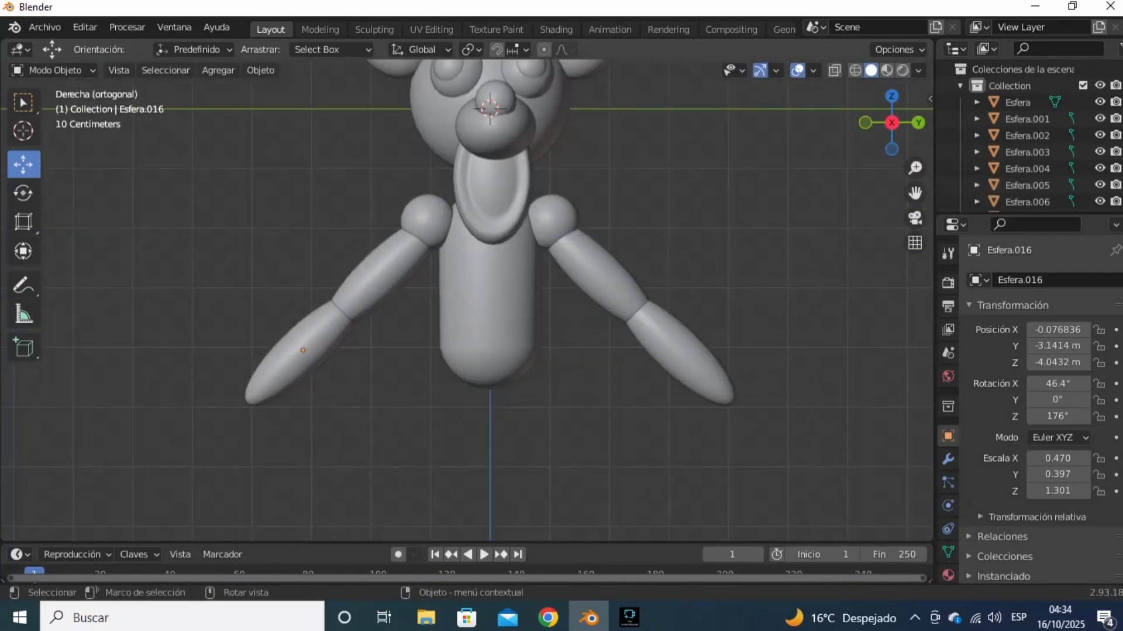
Step: Duplicate an arm segment as a thigh and move it below the torso to about Y 1.17, Z -5.04 m
right_click(501, 341)
click(501, 341)
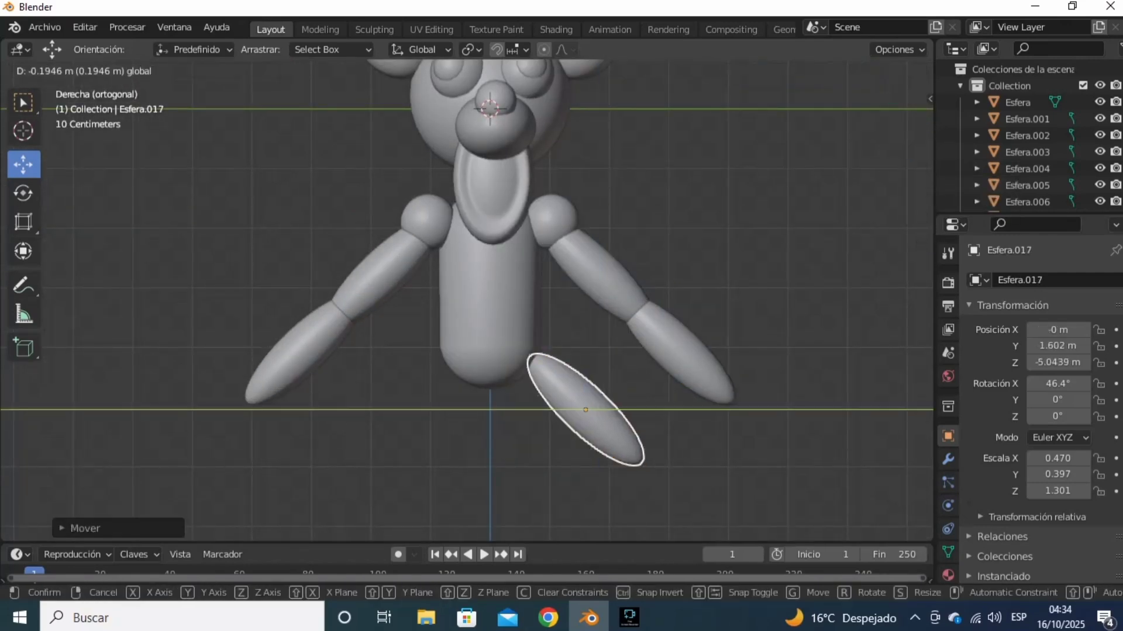
click(383, 400)
Step: Rotate the thigh around Z to about -29.1° and move it to about X 0.24, Y 0.87 m
drag(891, 131, 836, 64)
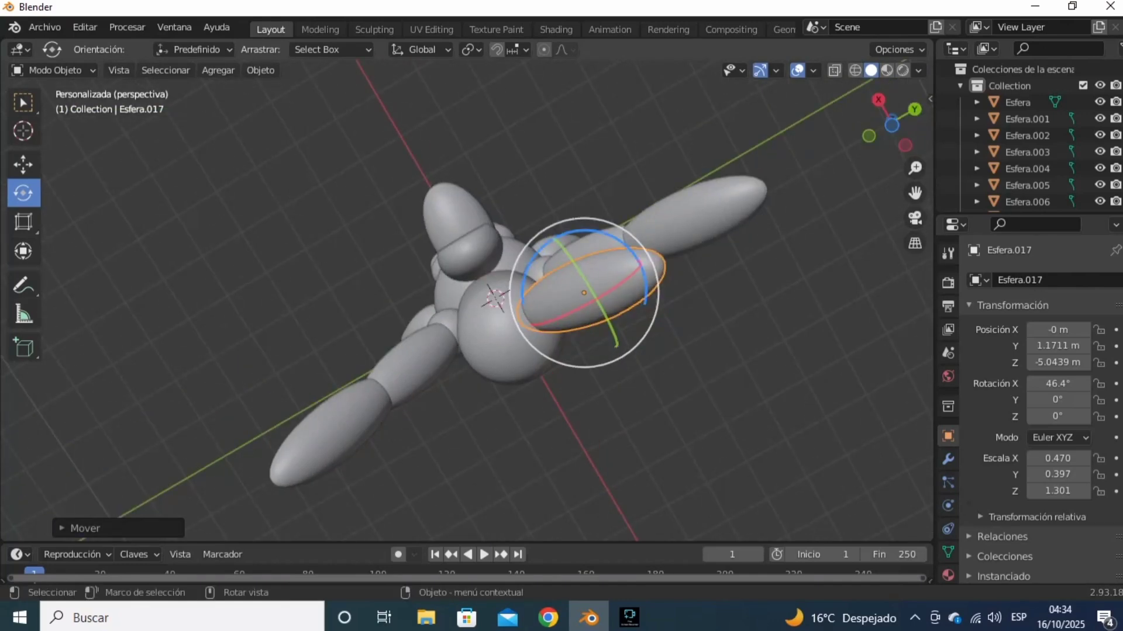
drag(635, 257, 594, 253)
click(23, 165)
drag(583, 293, 556, 289)
click(878, 100)
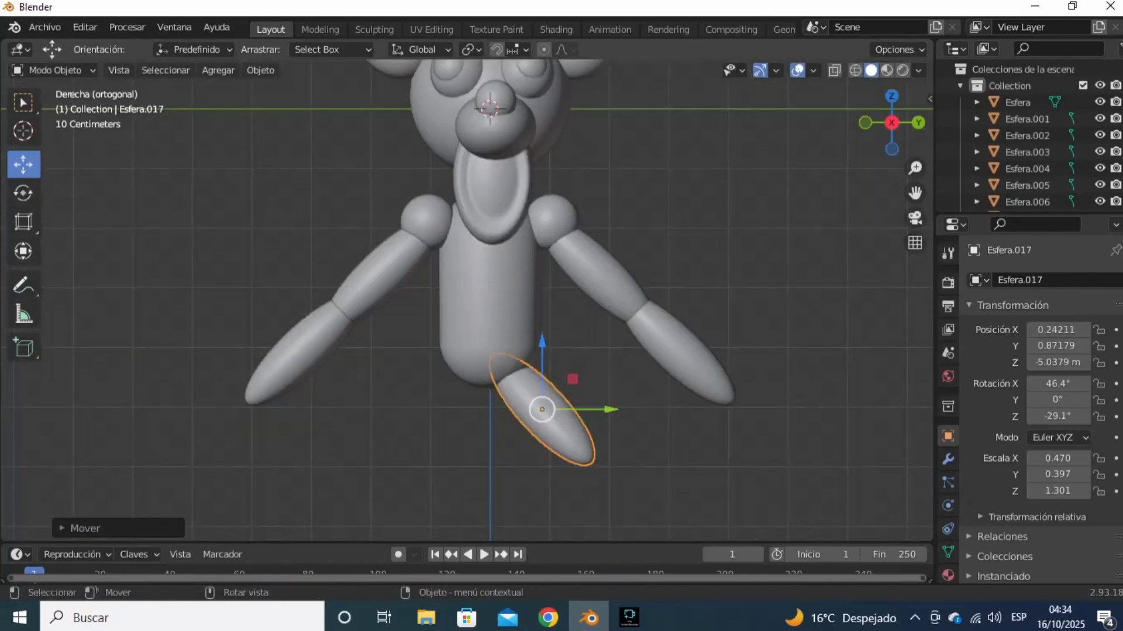
click(801, 205)
Step: Scale the thigh up to about 0.617, 0.522, 1.708
drag(891, 126, 786, 137)
click(499, 463)
key(s)
click(492, 477)
click(719, 351)
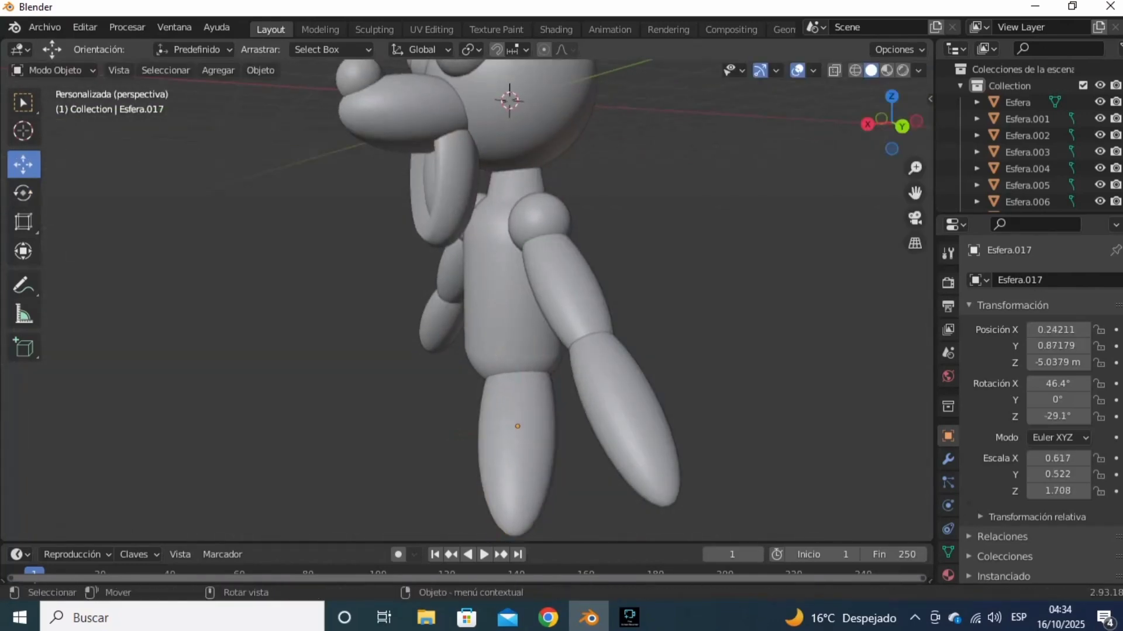
Step: Rotate the thigh around Z to about -39.1° so that it angles out from the torso
click(867, 124)
click(24, 193)
drag(586, 412, 578, 356)
click(728, 263)
drag(891, 122, 818, 143)
click(520, 440)
drag(520, 460, 510, 464)
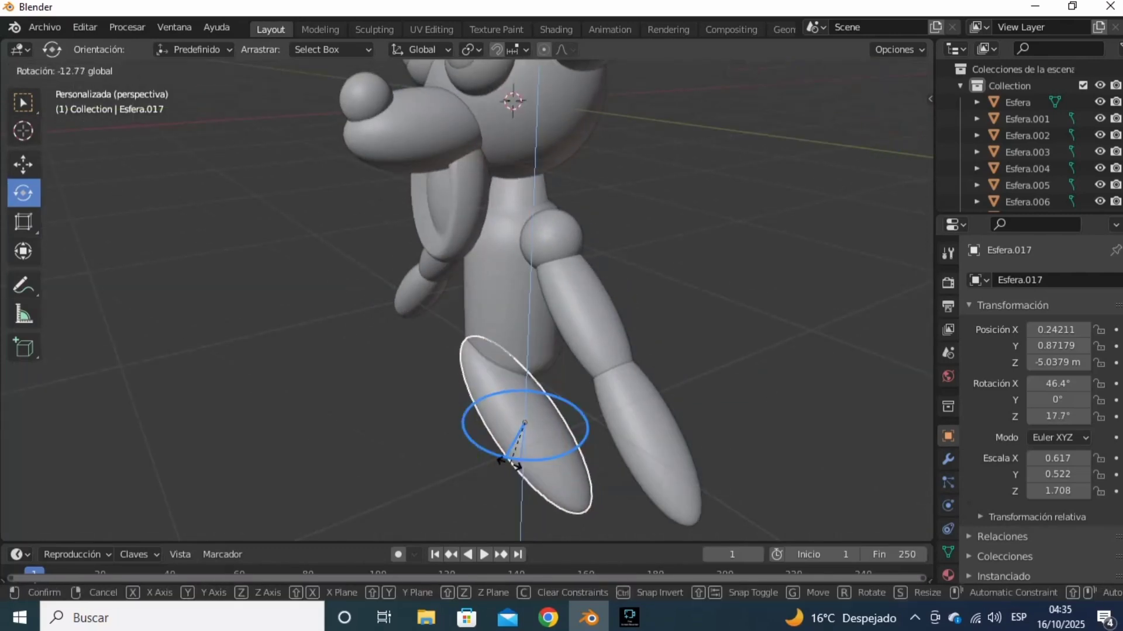
drag(398, 453, 398, 452)
click(731, 322)
click(872, 133)
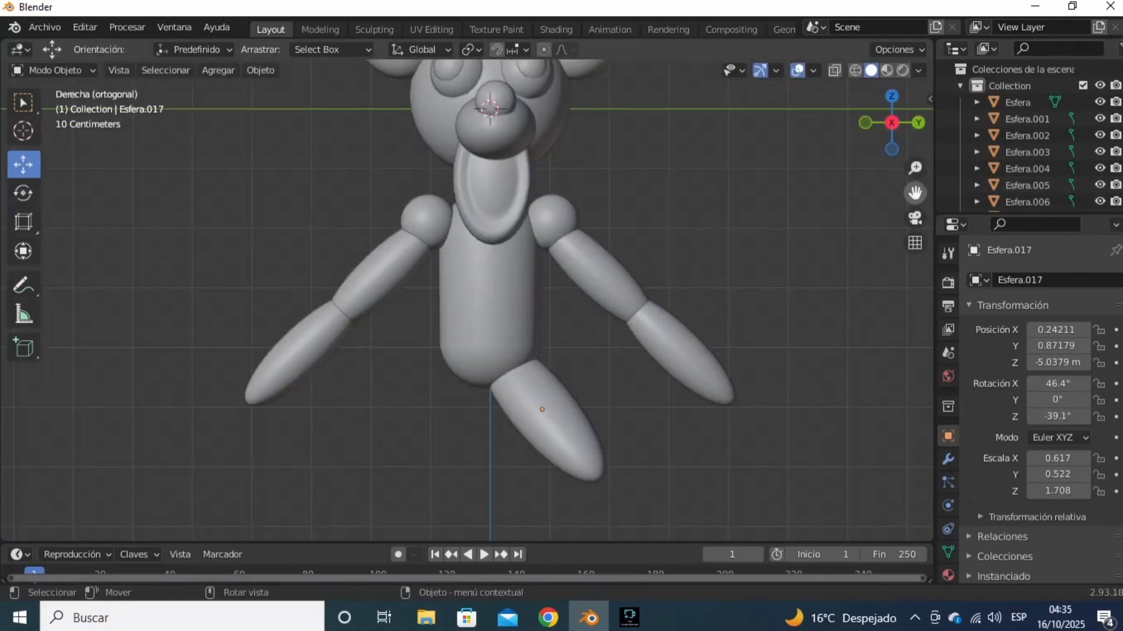
Step: Duplicate the thigh as a lower leg, rotated to about X 158°, Y 36.9°, Z 13.7°, and move it down to about Z -7.04 m
drag(915, 193, 847, 6)
click(514, 272)
right_click(521, 279)
click(521, 279)
click(520, 280)
click(23, 193)
drag(424, 256, 517, 257)
drag(474, 222, 474, 342)
click(702, 304)
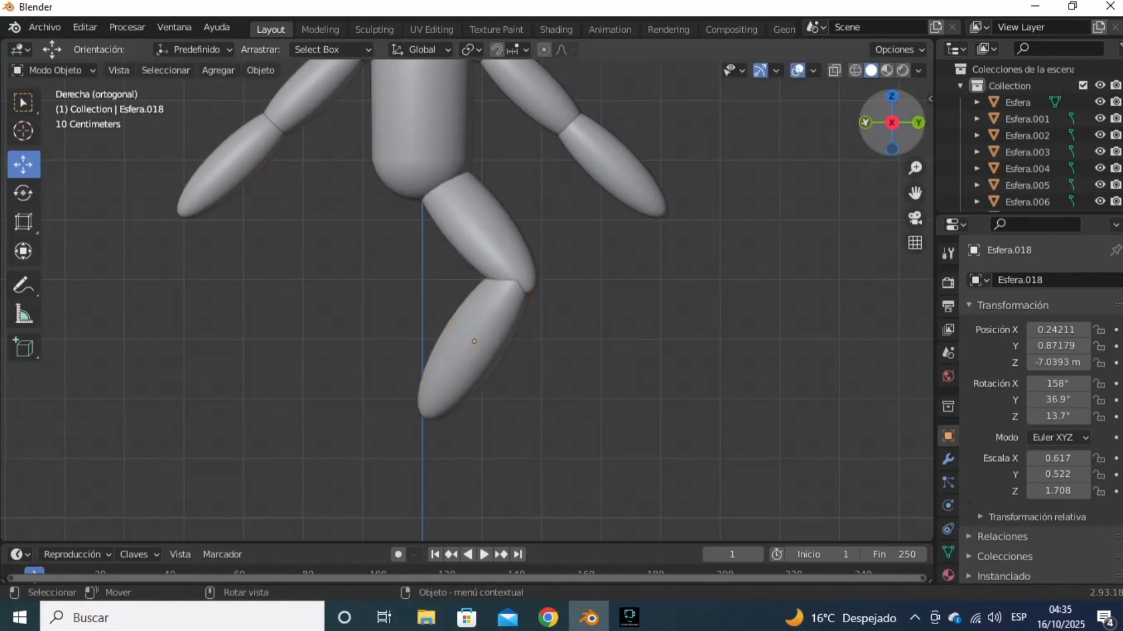
Step: Rotate the lower leg around Z to about -10.6°
drag(891, 122, 526, 170)
click(877, 131)
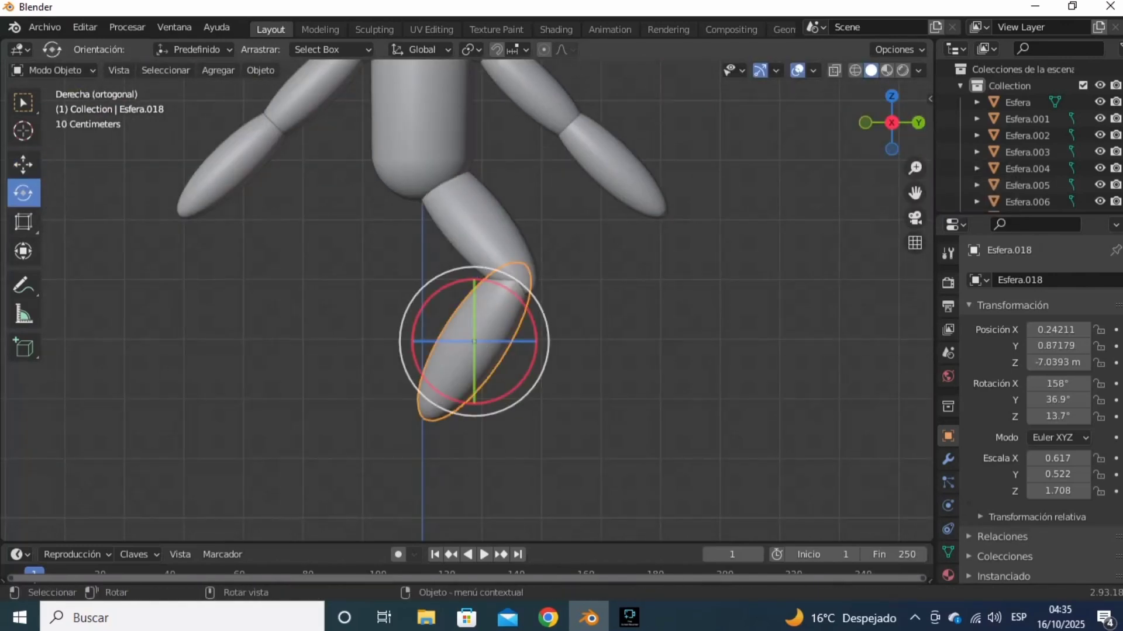
drag(494, 341, 489, 348)
click(24, 165)
Step: Move the lower leg under the knee to about X 0.08, Y 1.30, Z -7.01 m
drag(892, 122, 714, 126)
click(889, 124)
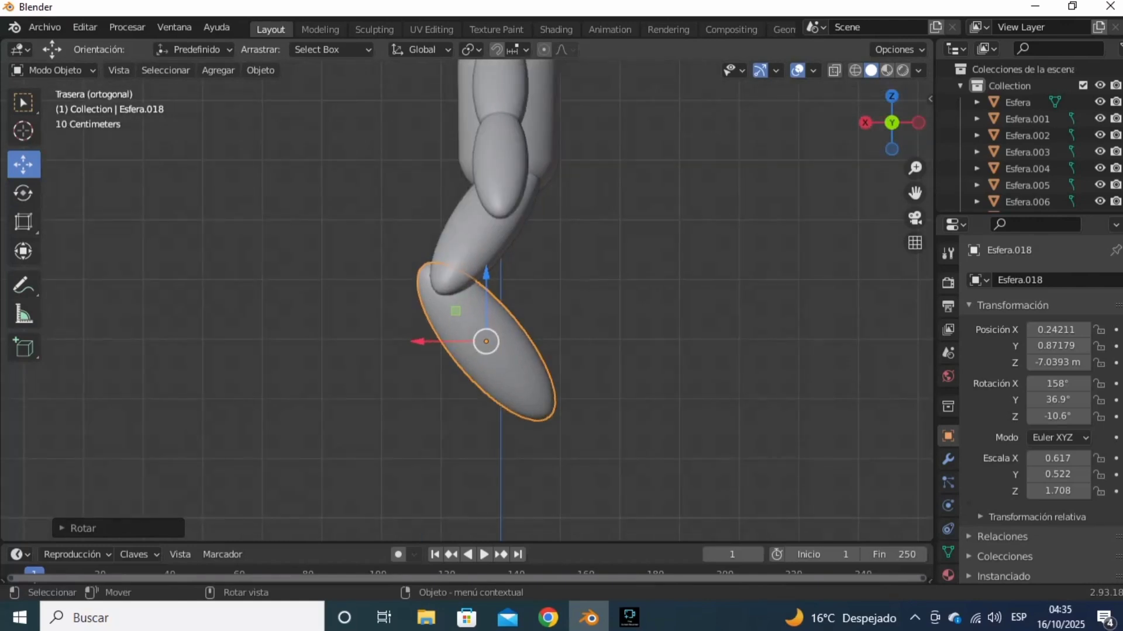
drag(486, 341, 496, 340)
drag(892, 122, 1011, 146)
drag(549, 341, 571, 343)
mouse_move(892, 123)
mouse_down()
mouse_move(661, 124)
mouse_move(877, 125)
mouse_up()
click(891, 124)
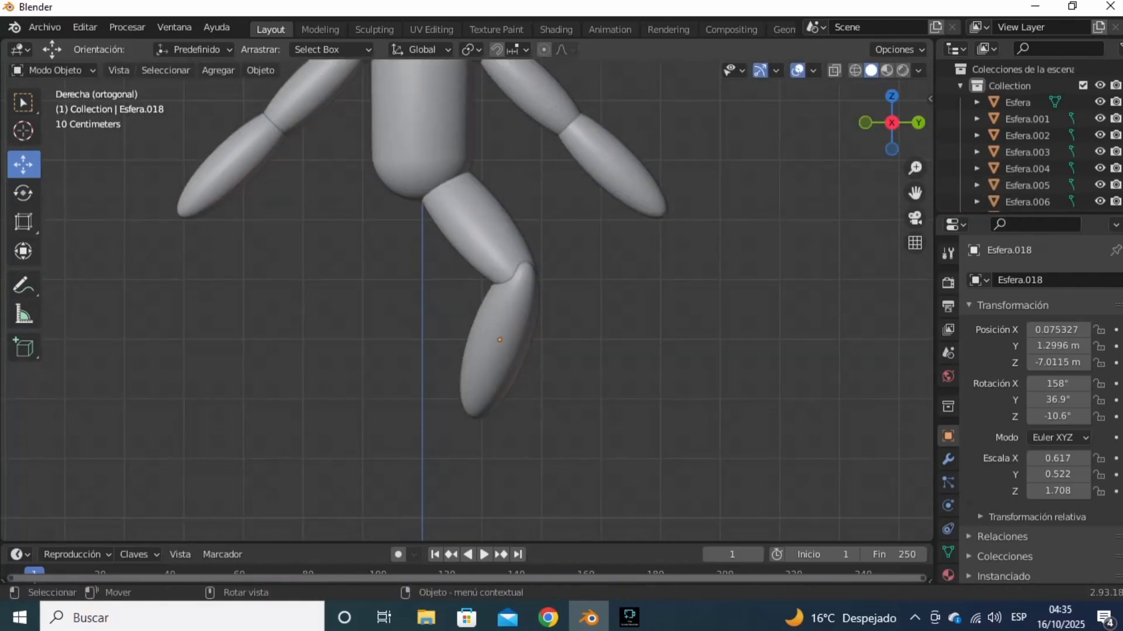
Step: Duplicate the thigh and lower leg together and move the copies along Y to the opposite side
right_click(676, 335)
click(676, 334)
click(676, 335)
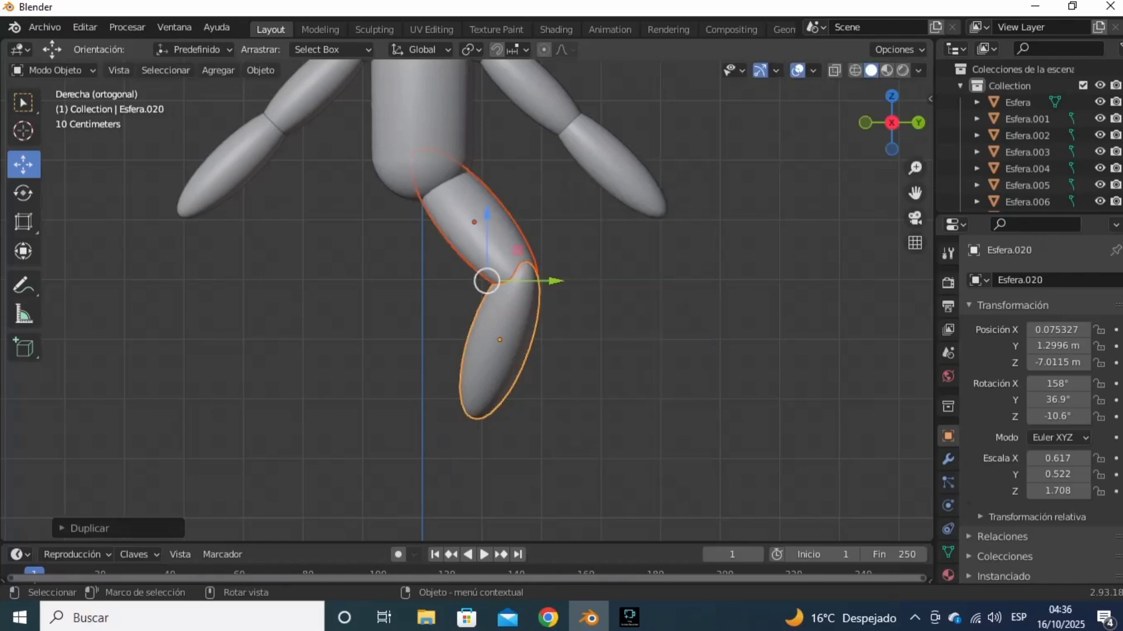
drag(554, 281, 427, 281)
Step: Rotate the copied leg around Z until its lower segment is at about -87.5°, and move that segment to about X 1.11, Y -0.66 m
key(ctrl+KP_7)
drag(368, 153, 489, 210)
click(23, 164)
click(892, 122)
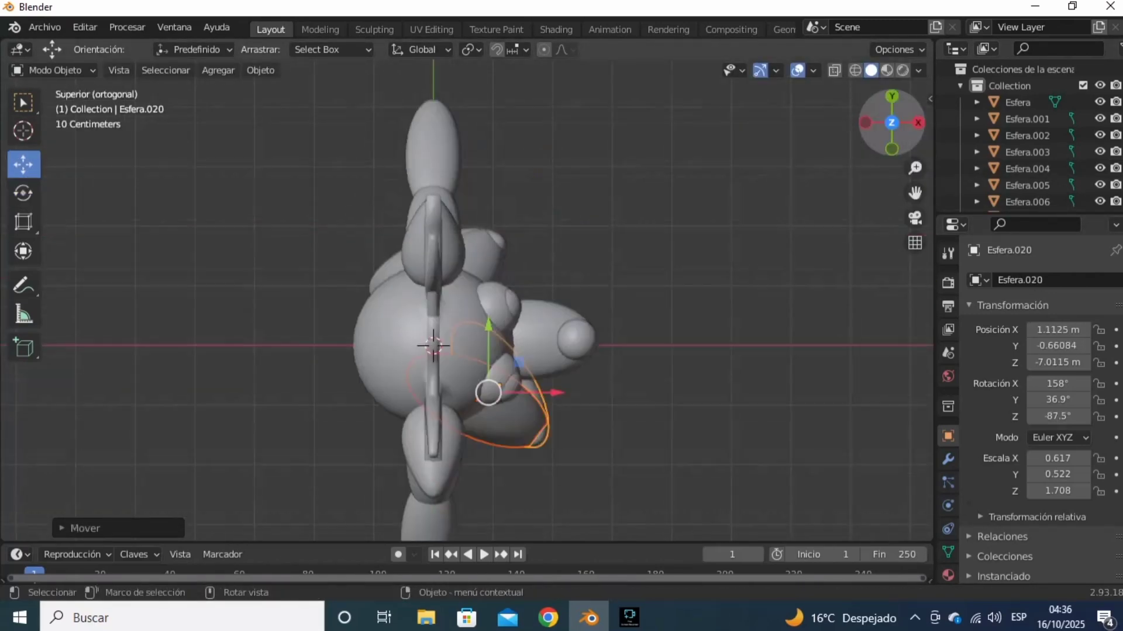
click(866, 123)
click(892, 122)
Step: Tilt the copied leg until its lower segment is at about Y 28.5°, Z -87.7°, and shift the leg outward along Y
click(23, 193)
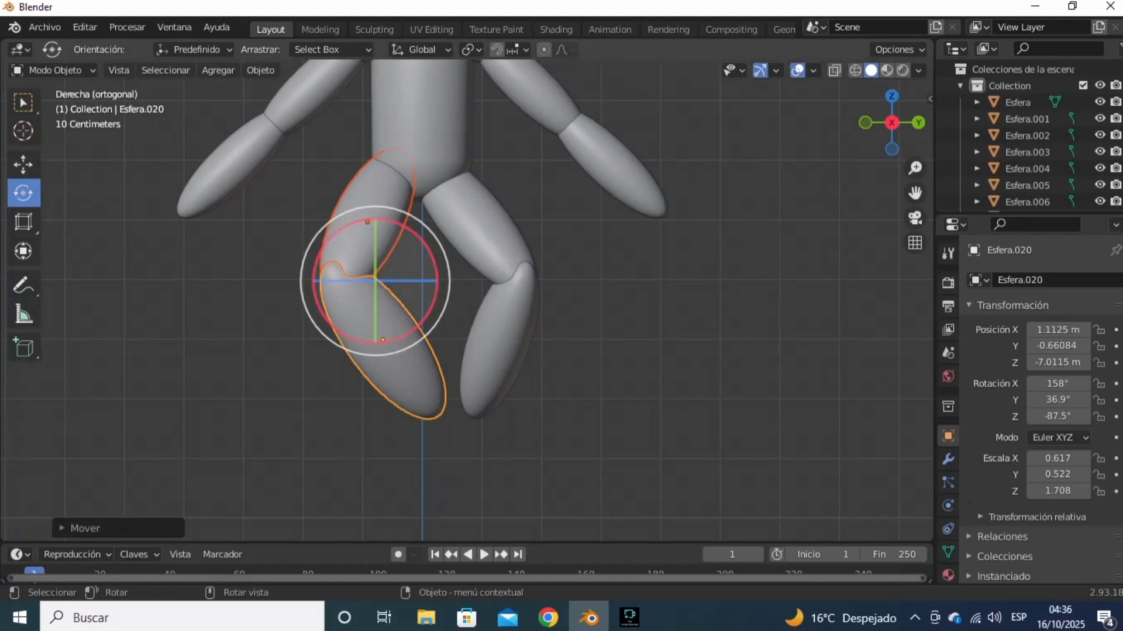
drag(342, 258, 386, 222)
key(ctrl+z)
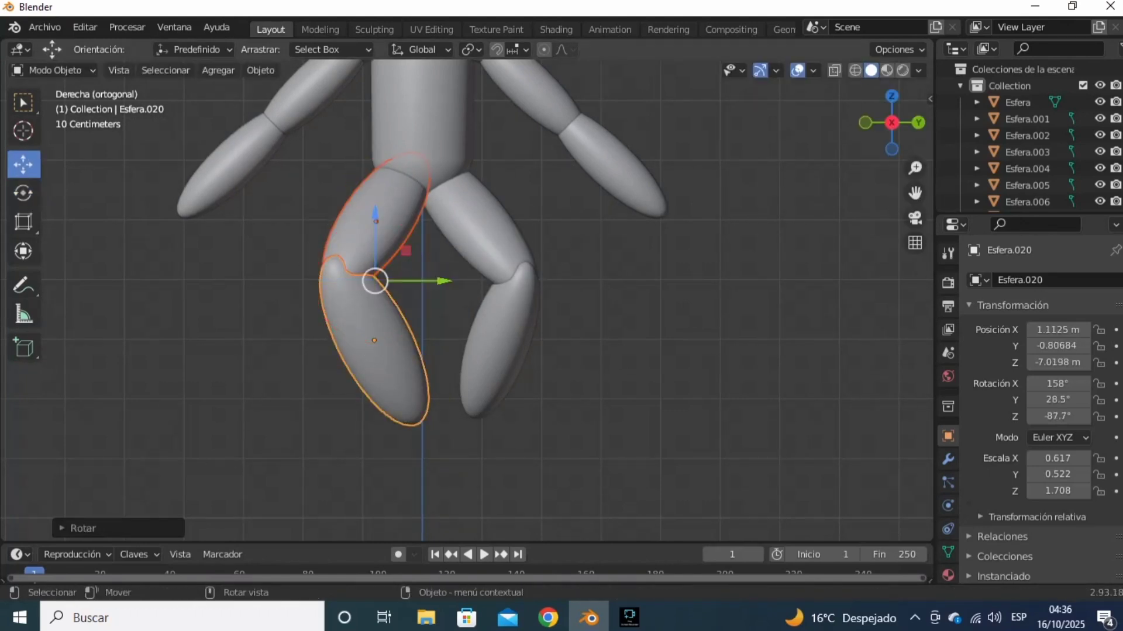
drag(443, 280, 430, 280)
click(608, 292)
Step: Rotate and reposition the copied leg under the hip, with its lower segment at about X 0.98, Y -0.81, Z -6.97 m
drag(892, 125, 879, 256)
click(348, 275)
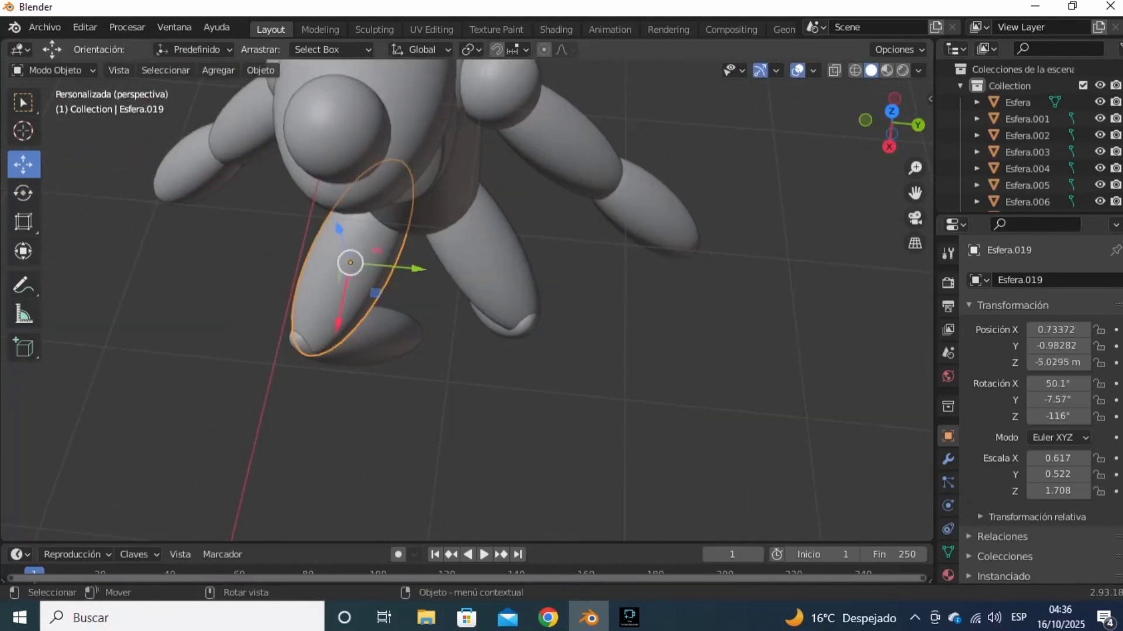
drag(380, 373, 388, 370)
click(23, 165)
drag(357, 301, 366, 294)
click(892, 111)
click(754, 234)
drag(891, 126, 716, 47)
click(884, 138)
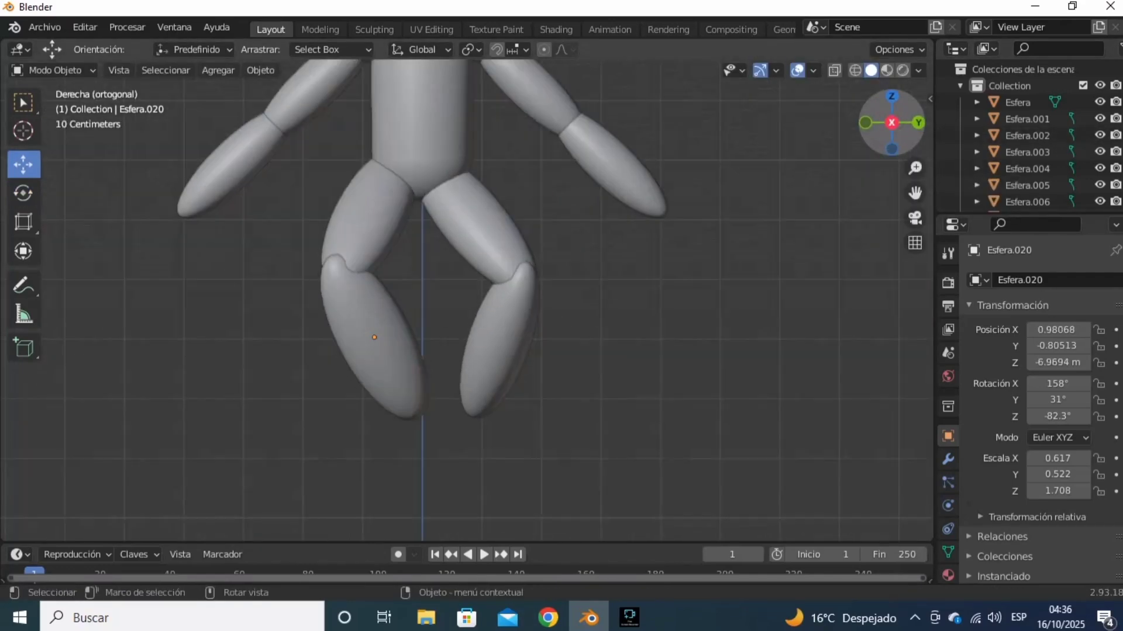
Step: Rotate the copied lower leg to about X 156°, Y 20.1°, Z -83° and move it along Y to about -0.97 m
click(23, 193)
drag(337, 282, 349, 275)
click(23, 164)
drag(442, 337, 432, 337)
click(591, 304)
drag(892, 124, 678, 167)
scroll(892, 124, down, 6)
drag(892, 124, 819, 124)
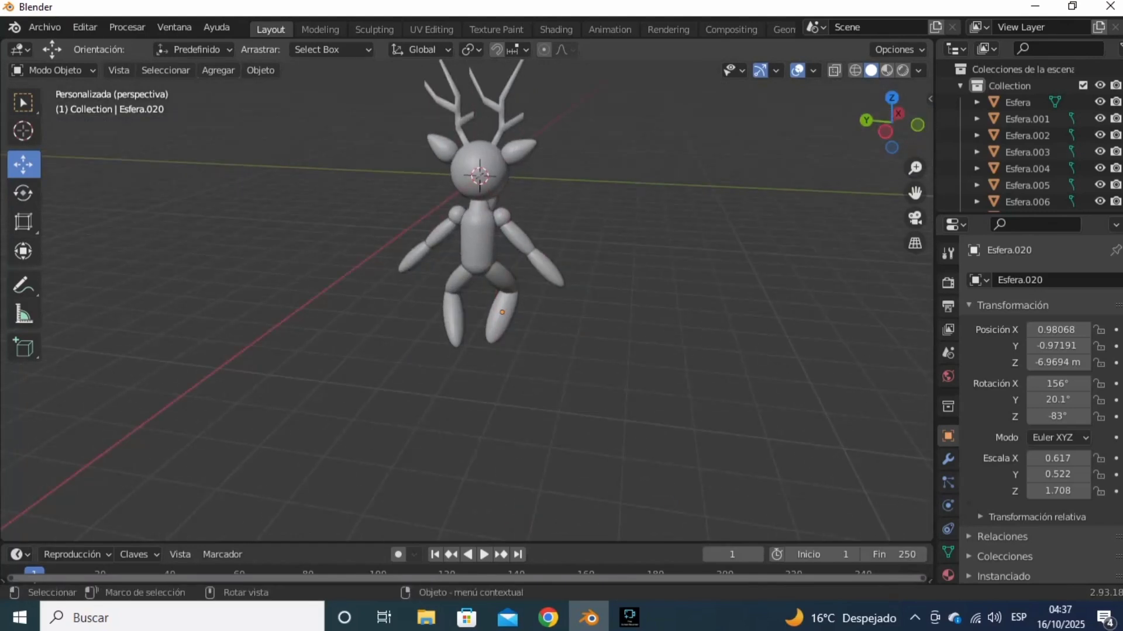
Step: Add a UV sphere and move it behind the torso to about X -1.44, Y -0.14, Z -3.75 m
click(218, 70)
mouse_move(232, 90)
click(371, 138)
scroll(433, 132, up, 2)
drag(486, 112, 478, 244)
right_click(682, 304)
Step: Scale the sphere to 0.528 and place it against the lower back at about X -1.11, Y -0.06, Z -4.01 m
drag(891, 122, 760, 124)
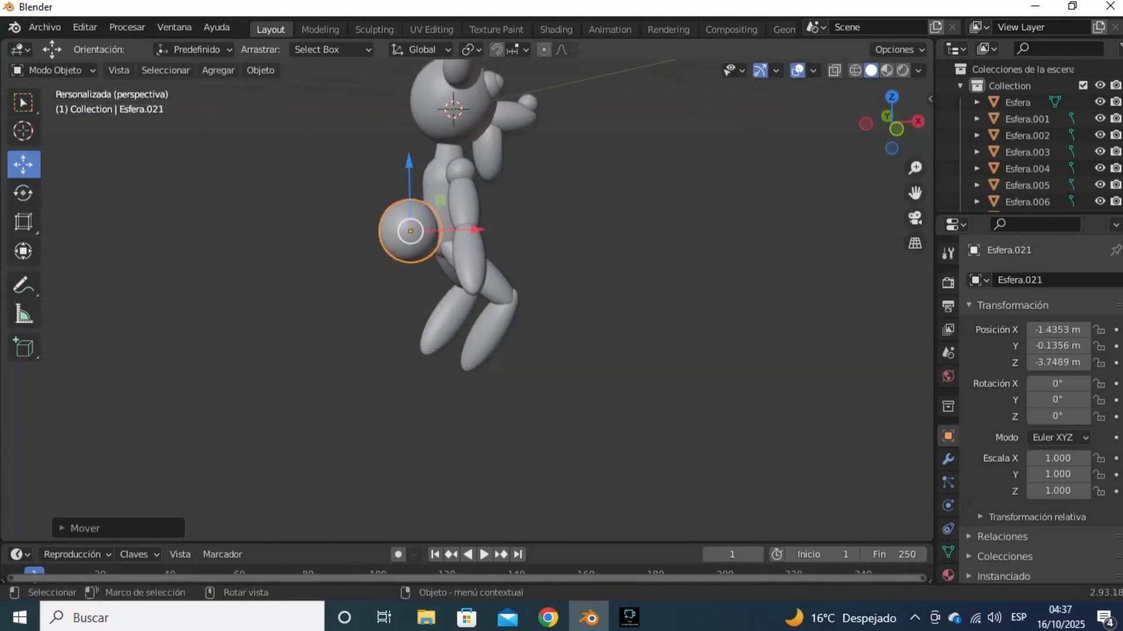
key(s)
click(546, 233)
drag(410, 231, 422, 239)
click(608, 204)
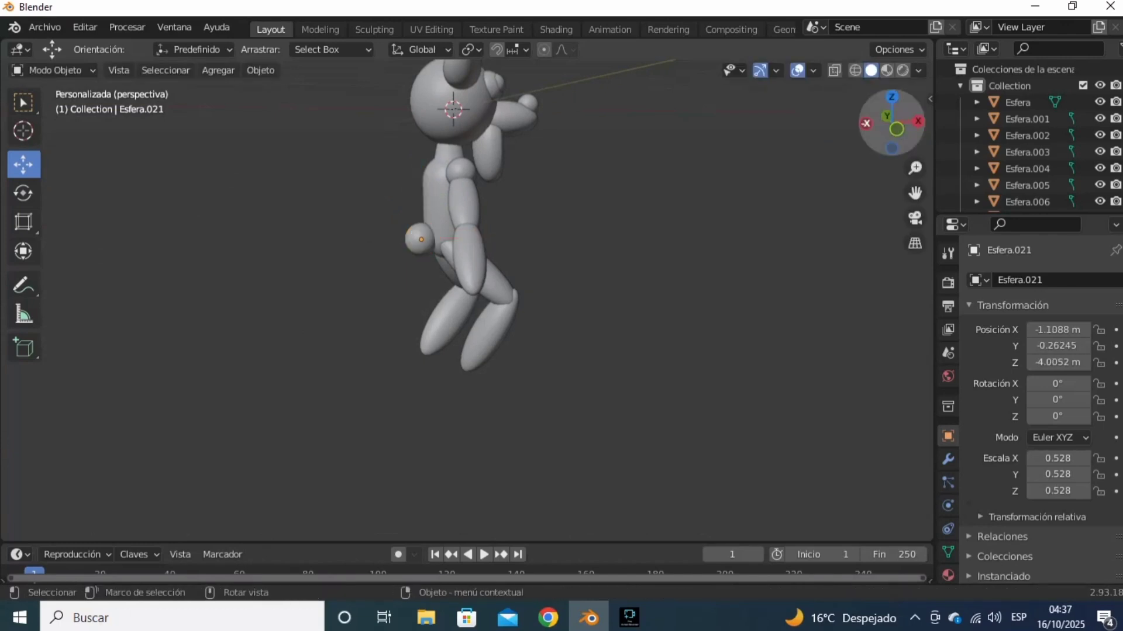
click(865, 123)
drag(442, 203, 431, 204)
drag(892, 122, 1003, 125)
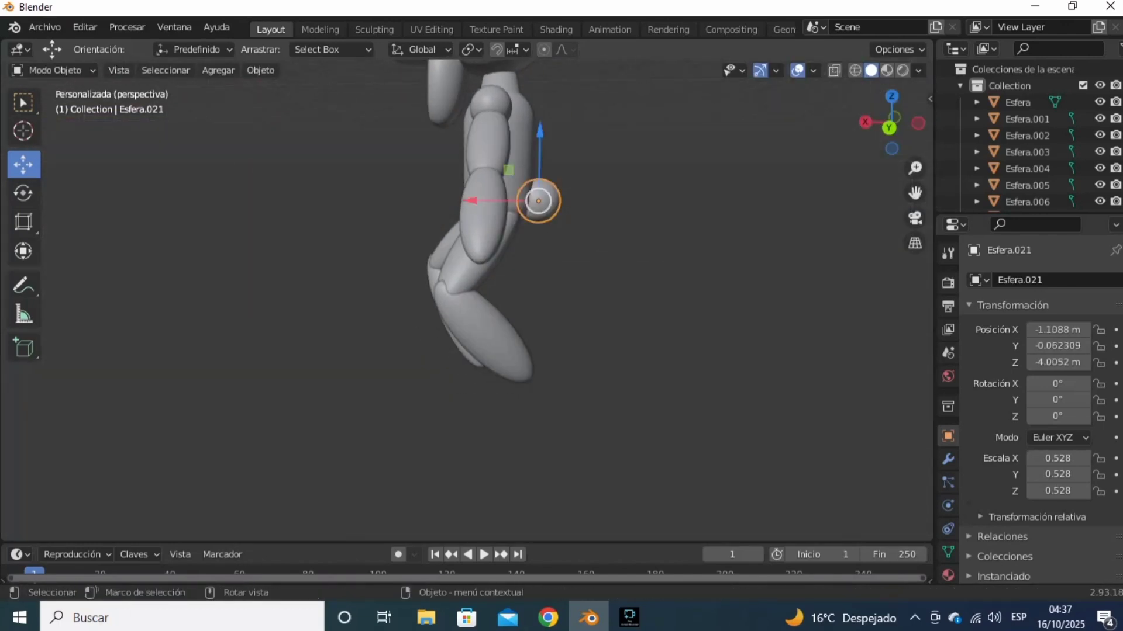
Step: Sculpt the back sphere with the Snake Hook brush into an upward-curving tail with pointed tufts
click(374, 29)
scroll(638, 240, down, 1)
click(23, 528)
drag(891, 122, 789, 123)
drag(915, 193, 754, 64)
click(884, 123)
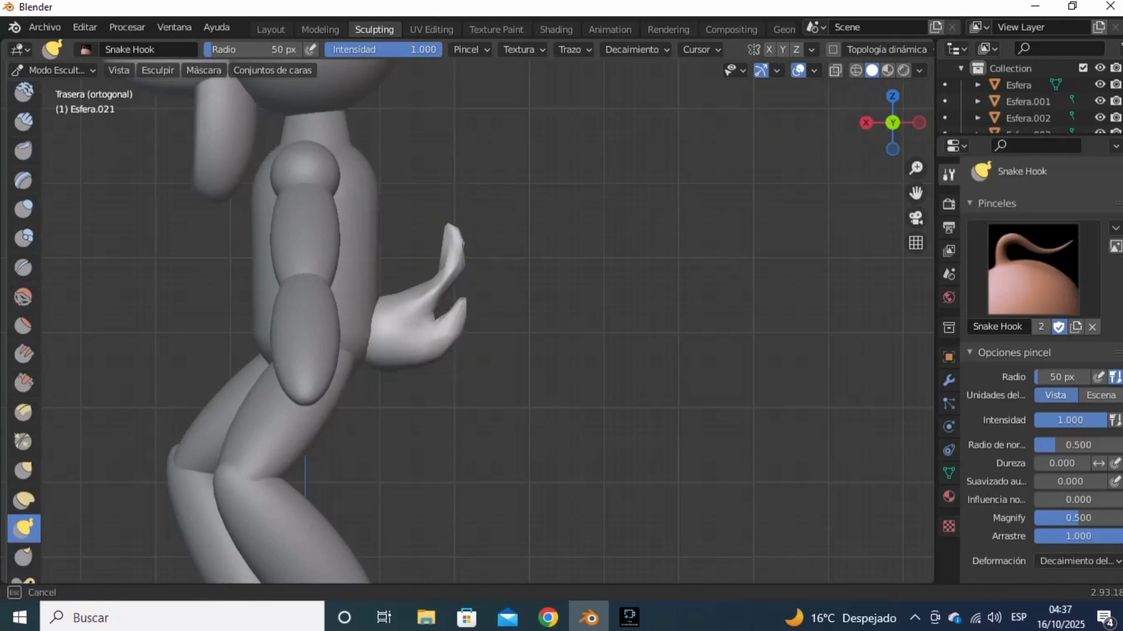
mouse_move(889, 129)
mouse_down()
mouse_move(661, 138)
mouse_move(632, 132)
mouse_move(608, 94)
mouse_move(1018, 233)
mouse_move(944, 213)
mouse_move(886, 125)
mouse_move(199, 239)
mouse_move(374, 234)
mouse_up()
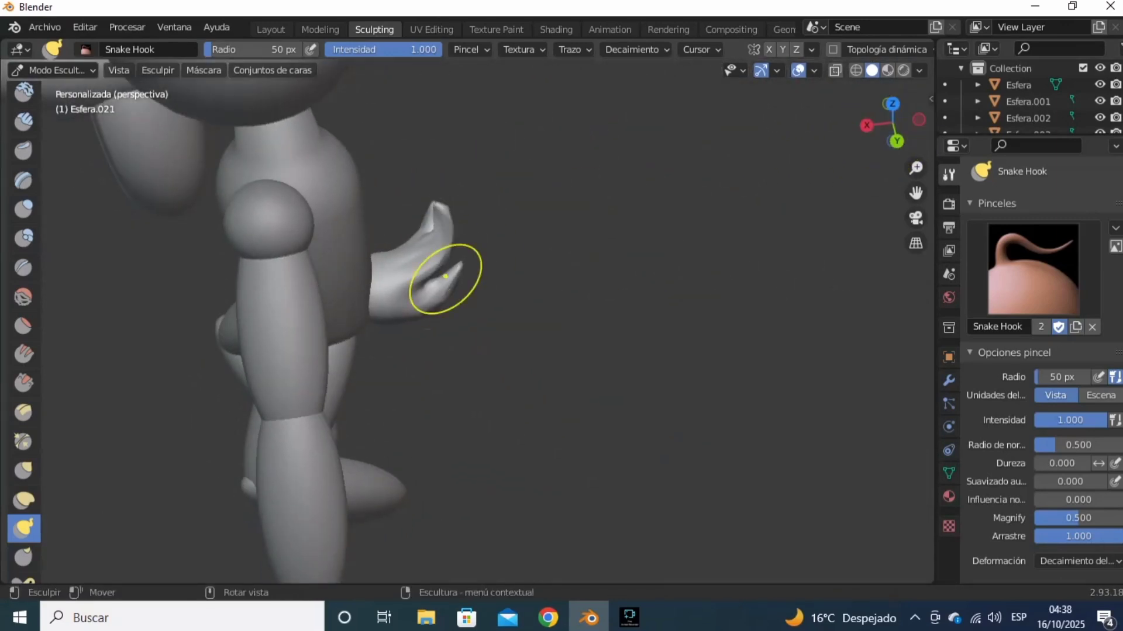
click(271, 30)
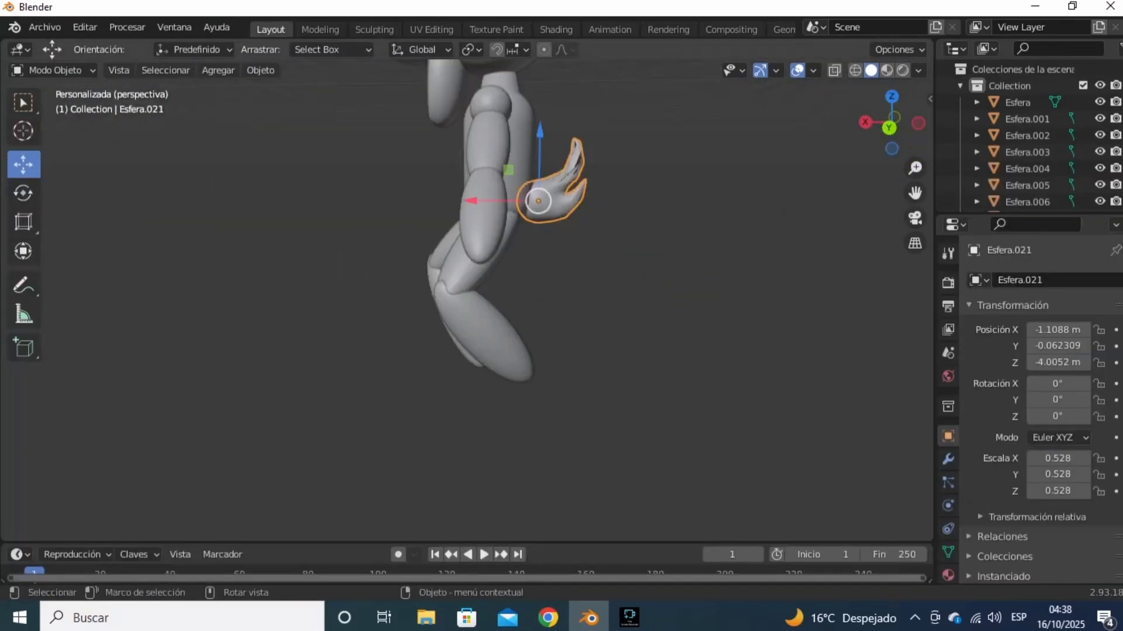
Step: Move the thigh and lower leg of the first leg forward, with the lower leg at about X 1.02, Z -7.07 m
drag(890, 124, 497, 146)
click(643, 176)
click(883, 126)
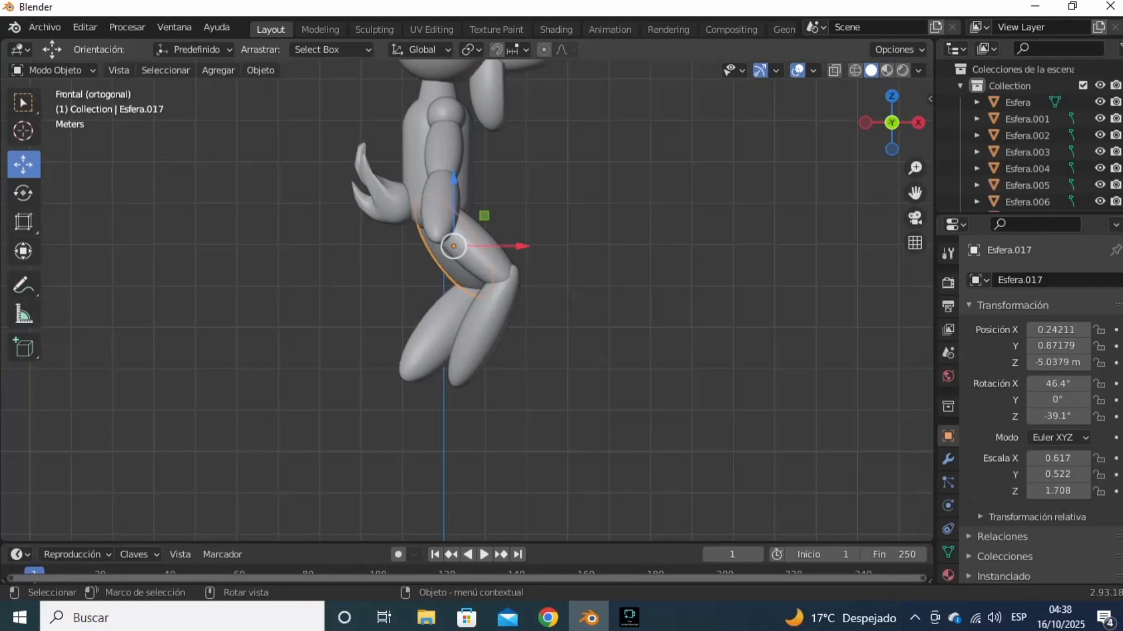
key(g)
click(489, 289)
Step: Rotate the first leg to match the other one and place its lower segment at about X 0.98, Y 1.42, Z -7.01 m
click(24, 193)
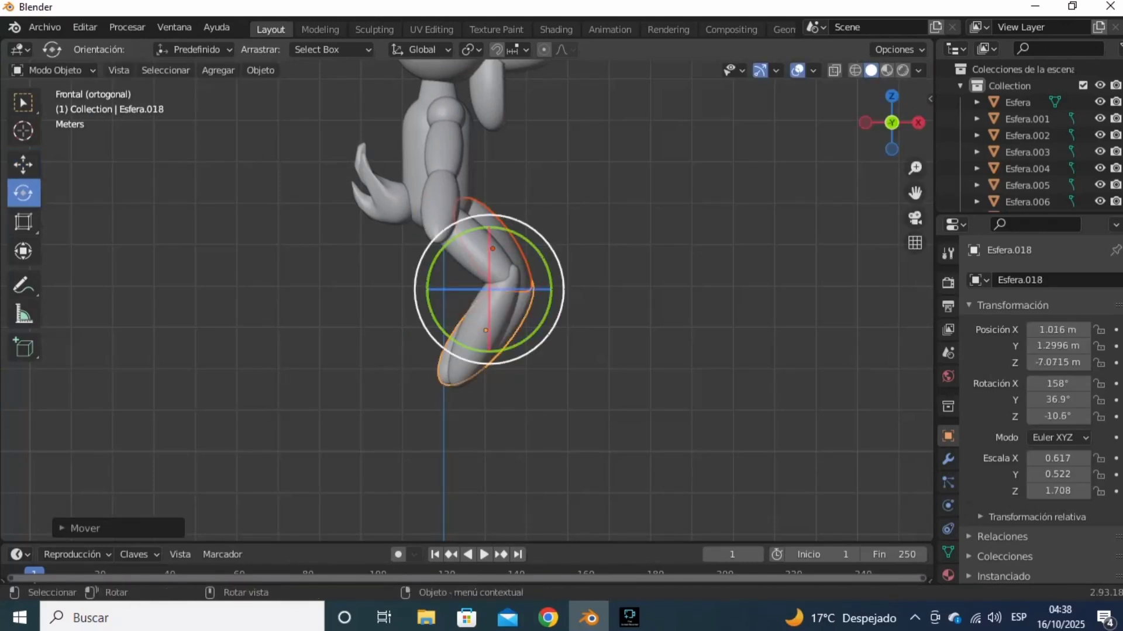
drag(414, 283, 416, 300)
drag(557, 290, 486, 287)
click(660, 234)
click(891, 123)
click(865, 123)
click(643, 257)
scroll(643, 258, down, 2)
drag(891, 141, 772, 199)
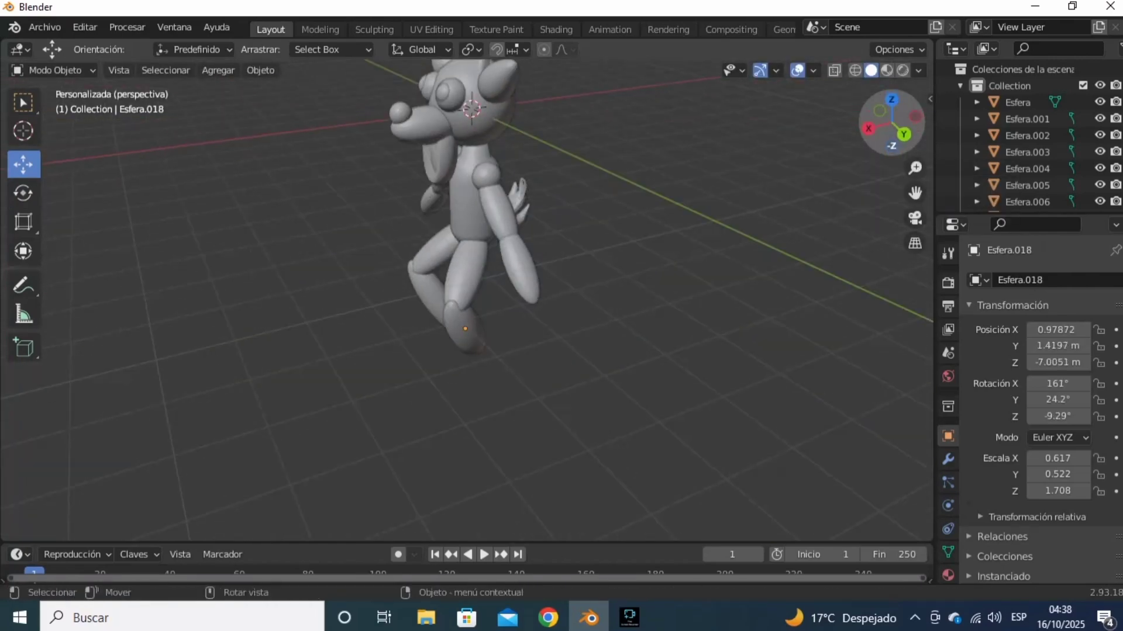
Step: Add a UV sphere beside the deer at about Y 6.65, Z -5.19 m and scale it to 0.409
key(KP_3)
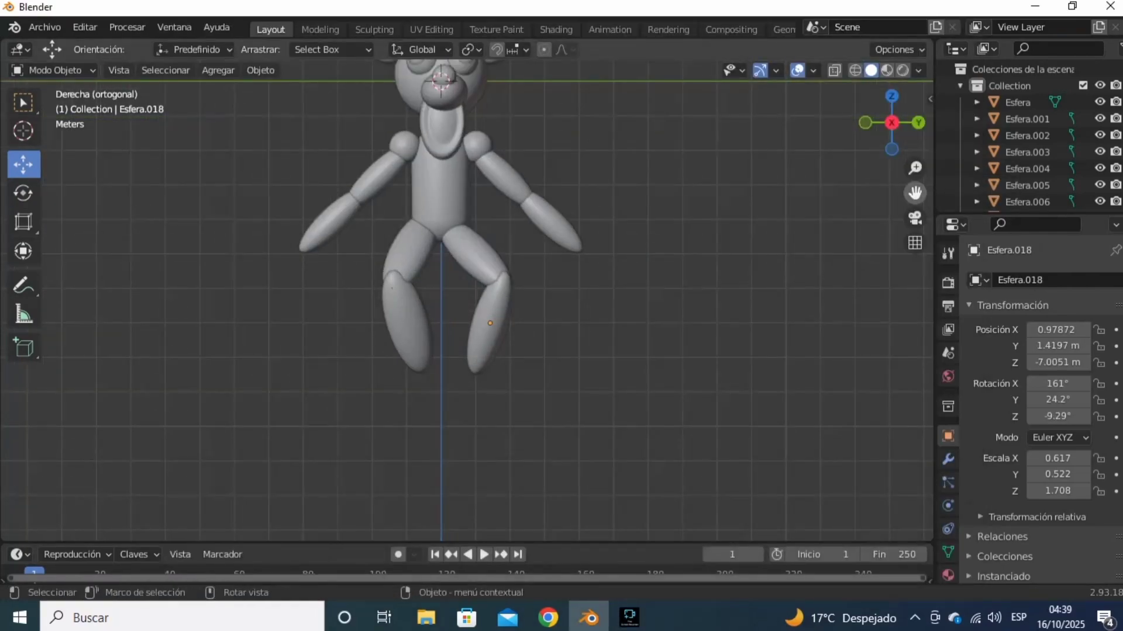
drag(915, 193, 883, 328)
click(218, 71)
mouse_move(230, 89)
click(371, 138)
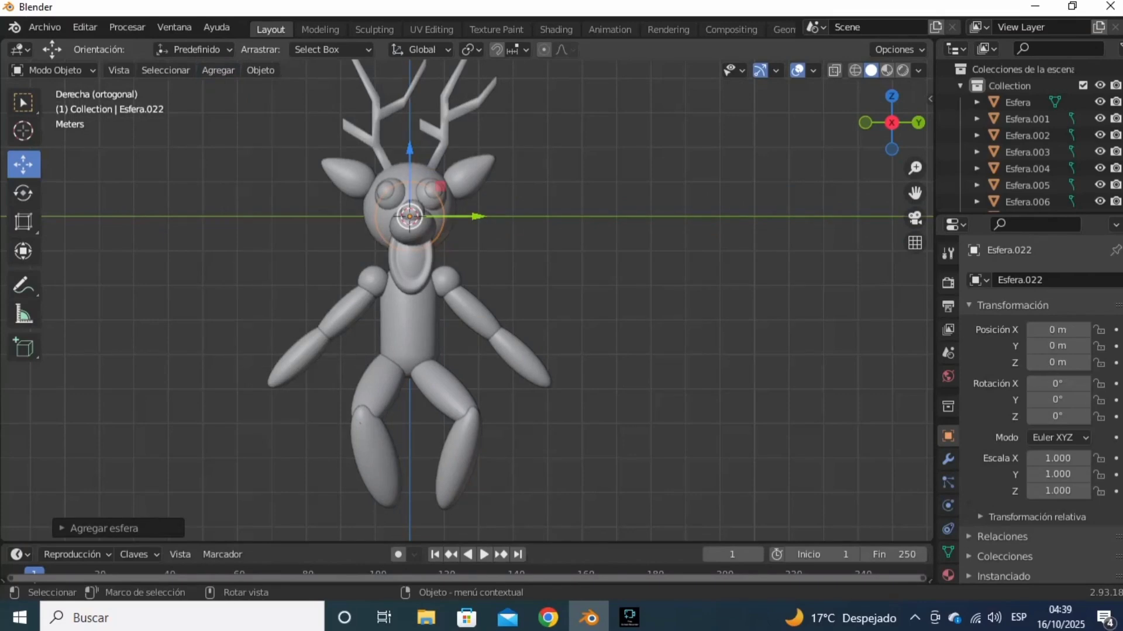
mouse_move(409, 216)
mouse_down()
mouse_move(629, 346)
mouse_move(639, 395)
mouse_up()
right_click(640, 395)
click(613, 287)
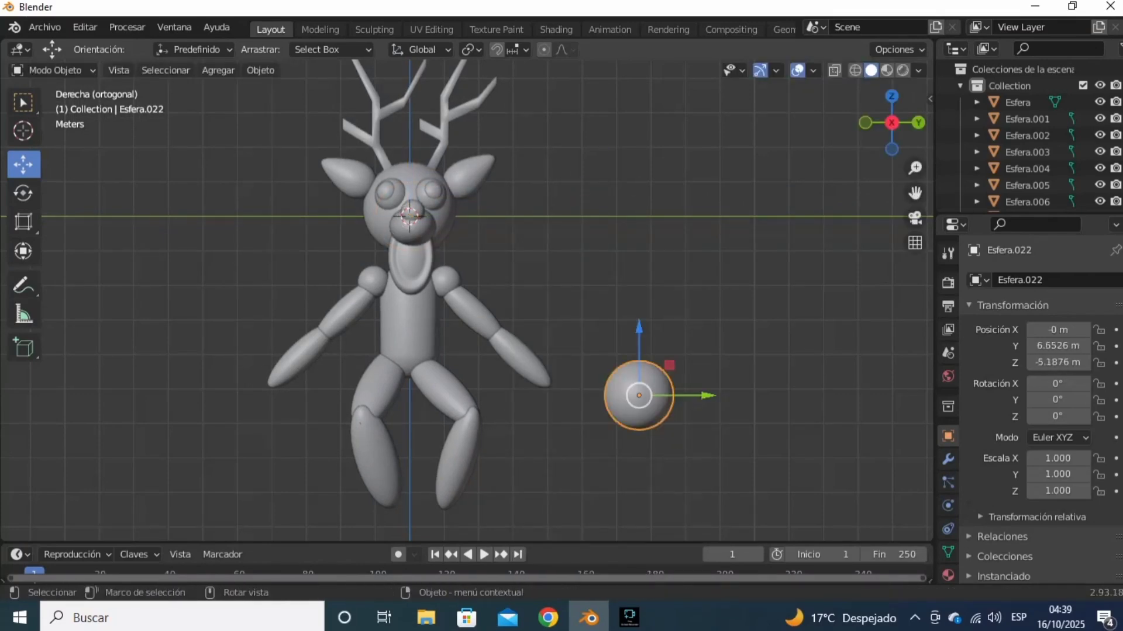
key(s)
click(681, 332)
Step: Extrude a patch of faces on the small sphere's side about 0.69 m diagonally upward as the first finger's base segment
key(Tab)
scroll(681, 332, up, 1)
drag(915, 193, 559, 62)
scroll(327, 287, up, 8)
drag(892, 123, 833, 123)
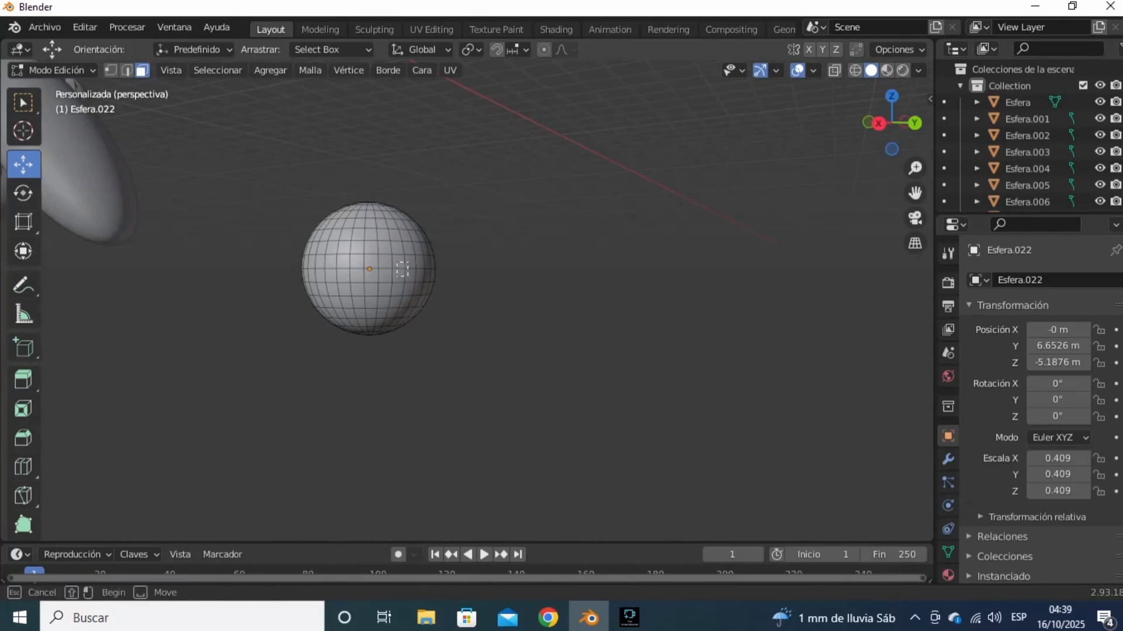
click(878, 122)
drag(915, 193, 1118, 283)
key(e)
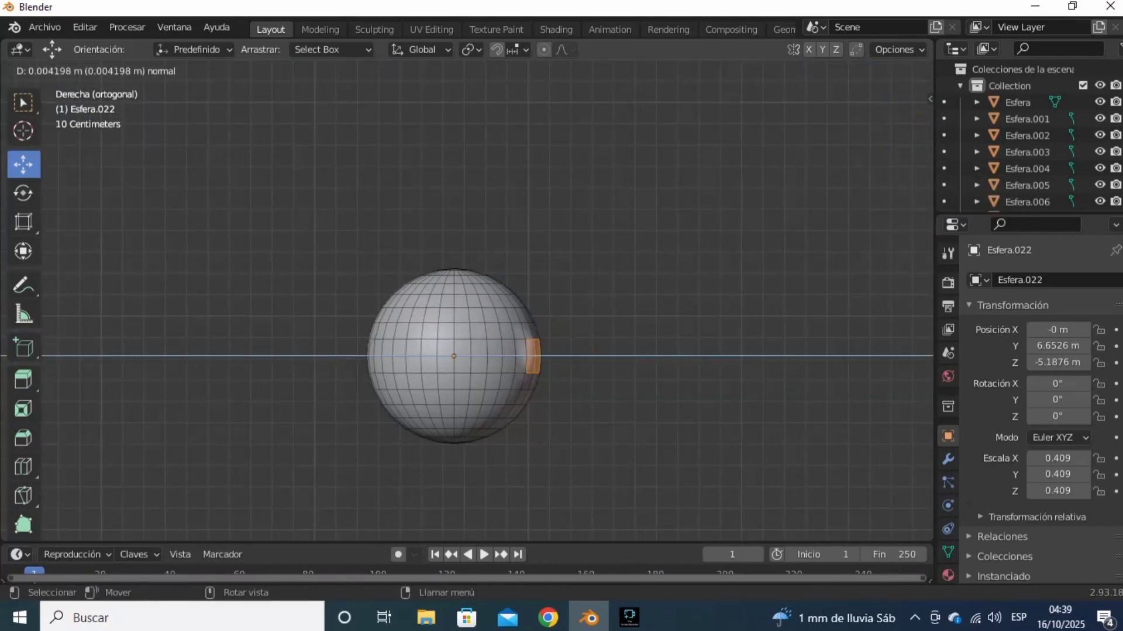
key(z)
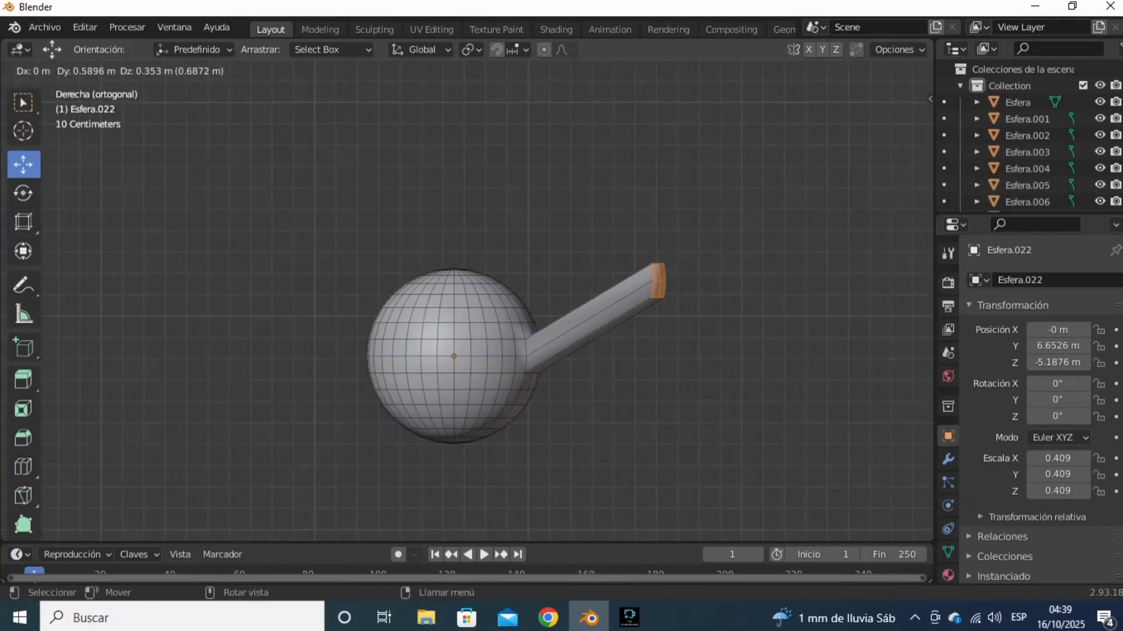
key(Return)
Step: Extrude a steeper second segment from the first finger's end and shrink its tip to a point
key(e)
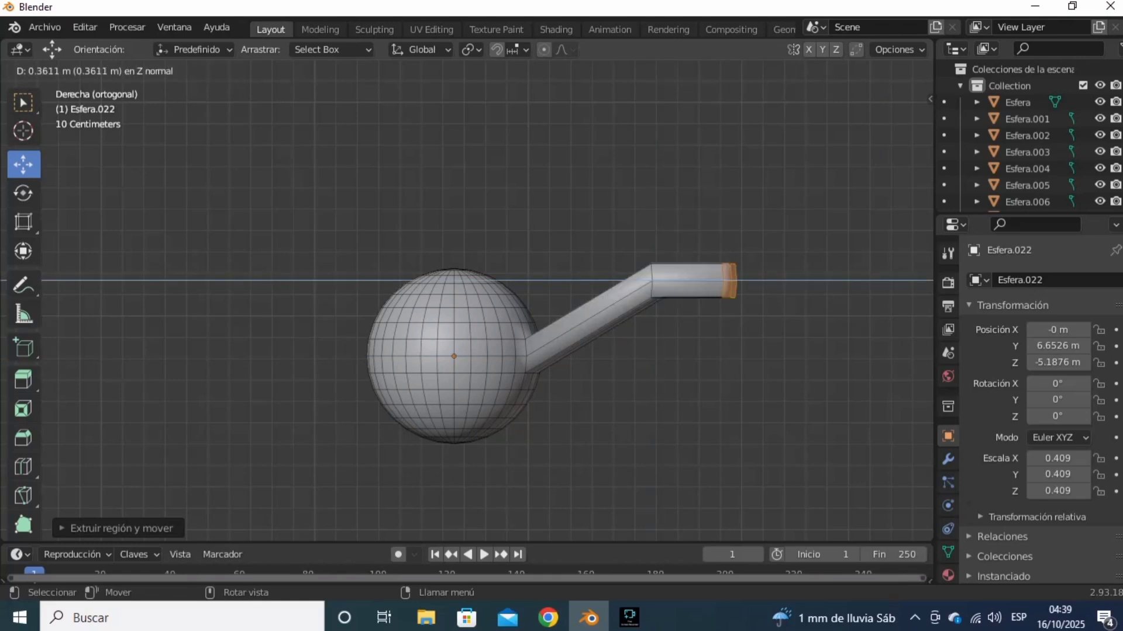
key(Return)
key(s)
key(Return)
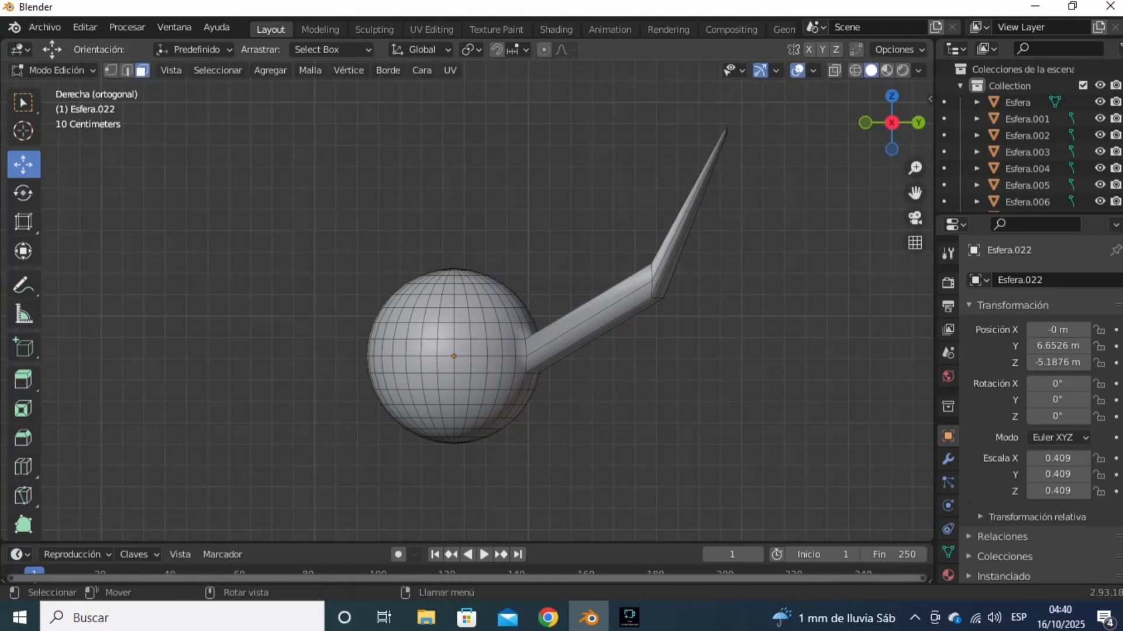
Step: Select the face patch on the sphere's upper side and extrude it steeply upward as the second finger's base segment
middle_drag(765, 199, 722, 217)
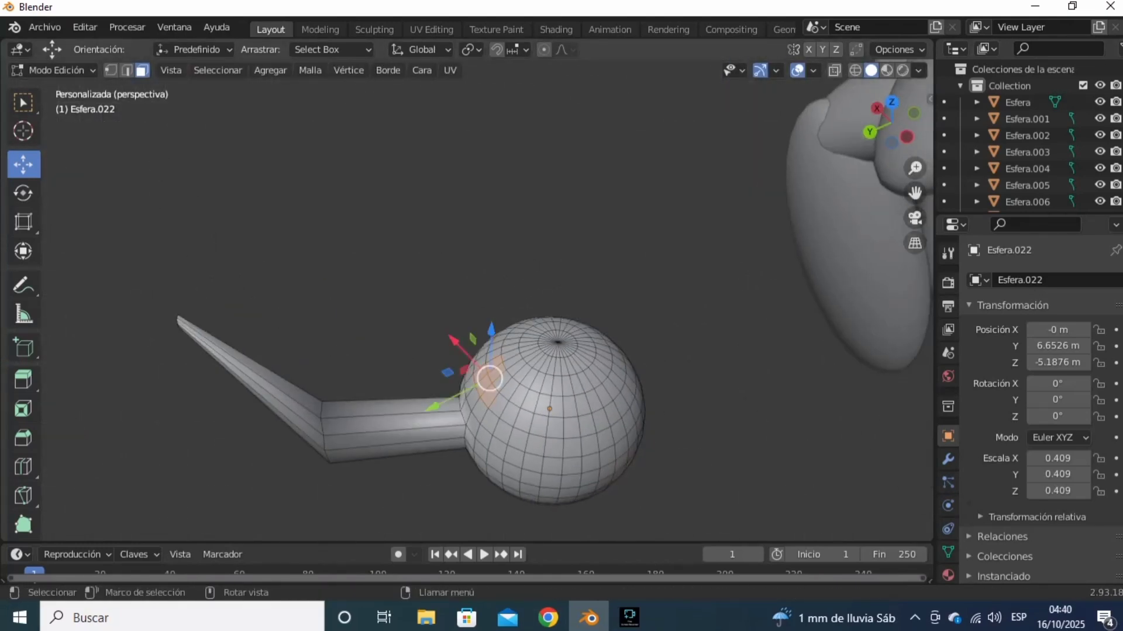
key(KP_3)
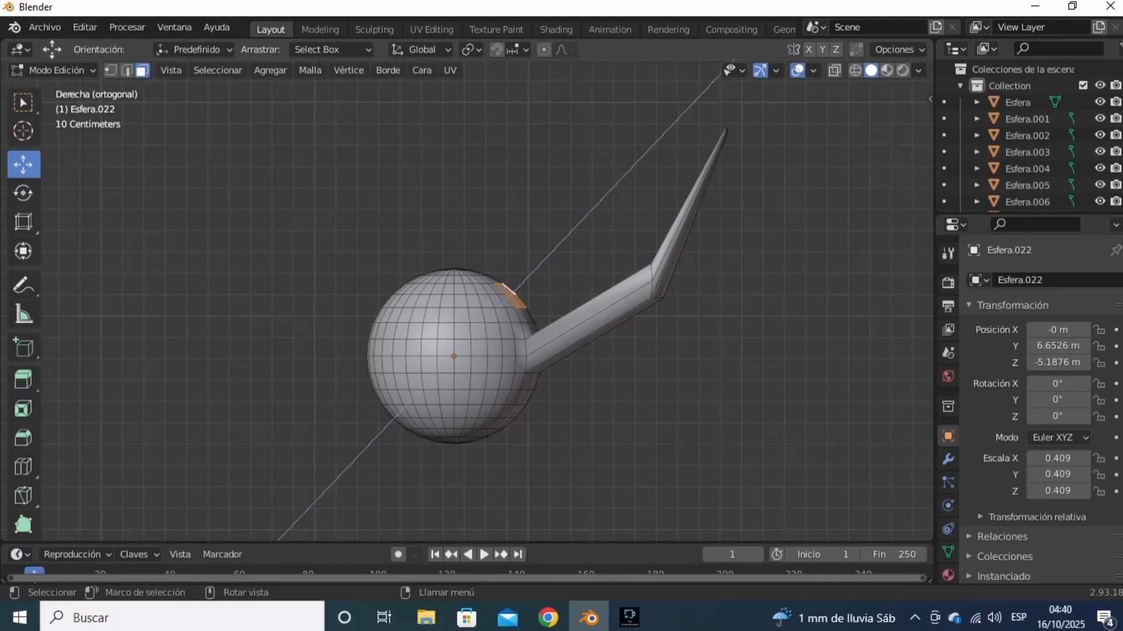
key(e)
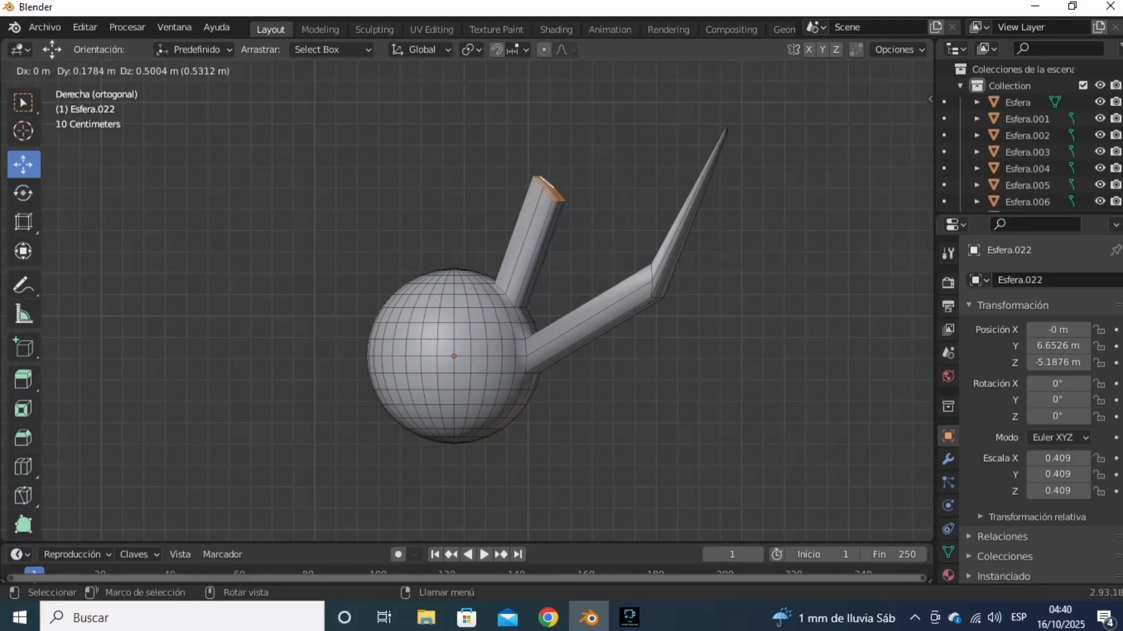
click(635, 167)
shift+middle_drag(635, 167, 623, 284)
key(z)
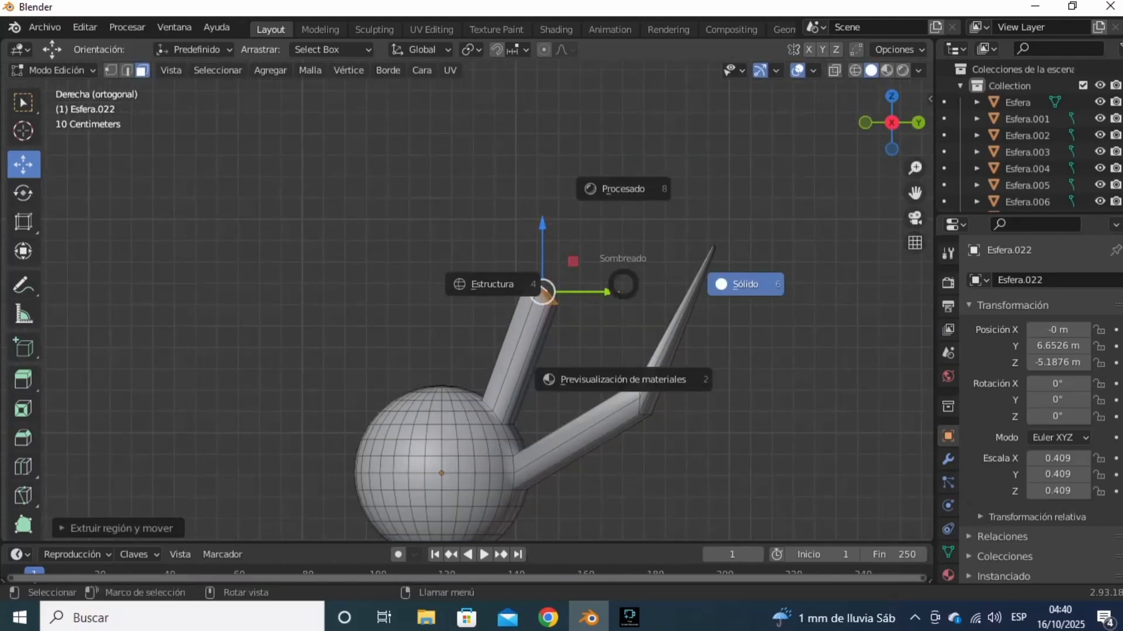
Step: Extrude the second finger's end straight up along global Z and scale the tip down to a point
key(e)
key(z)
key(z)
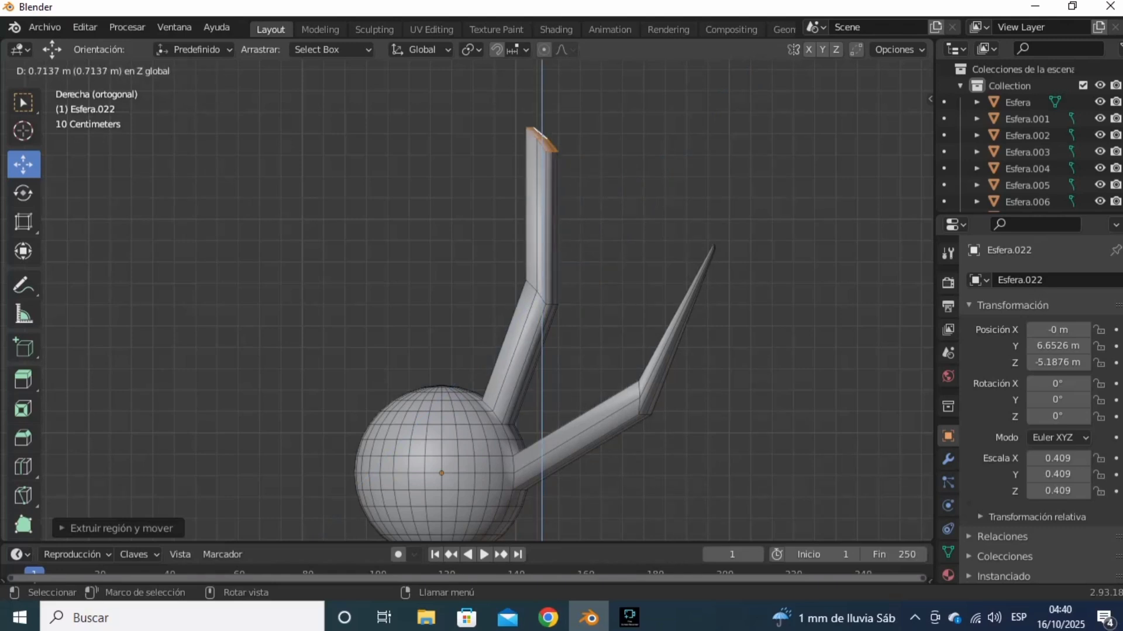
click(643, 117)
key(s)
click(578, 117)
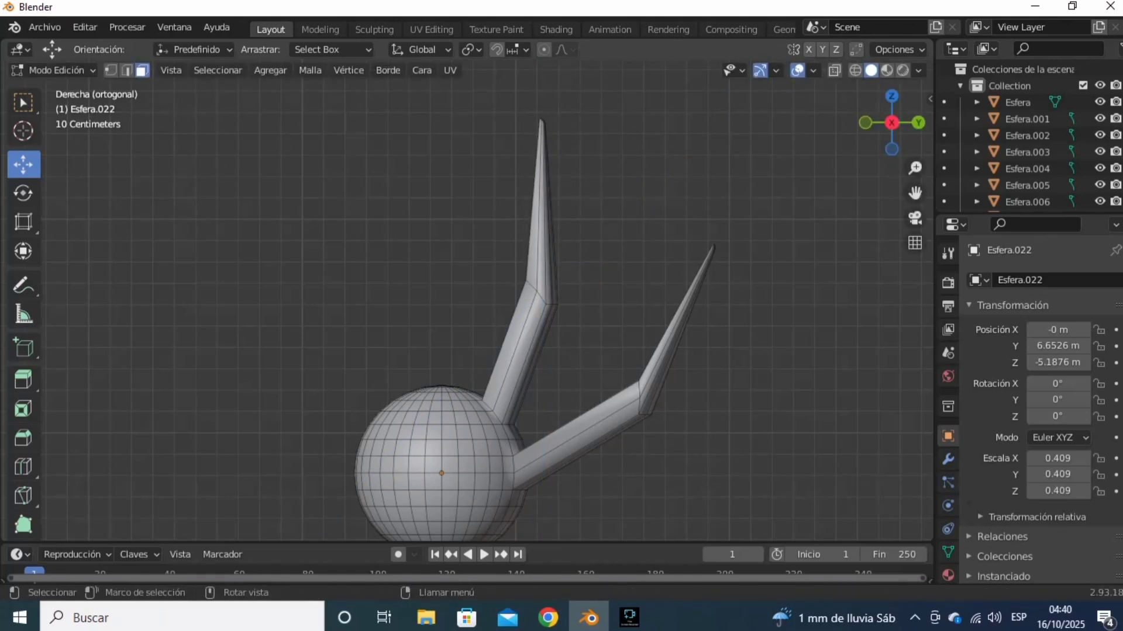
drag(883, 125, 1058, 146)
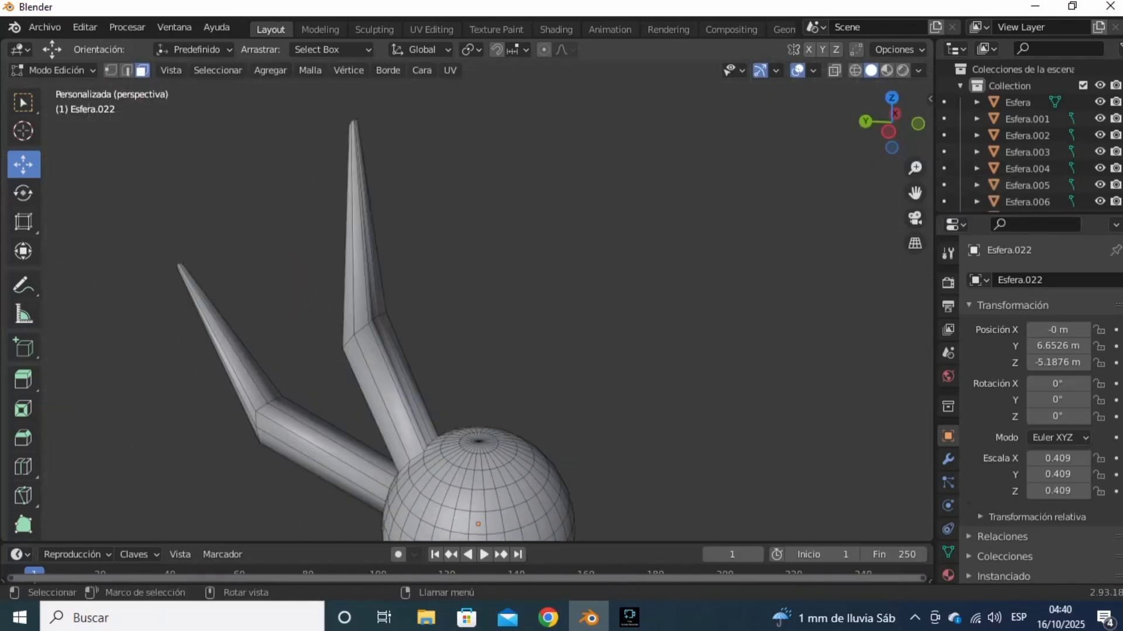
click(629, 618)
click(924, 14)
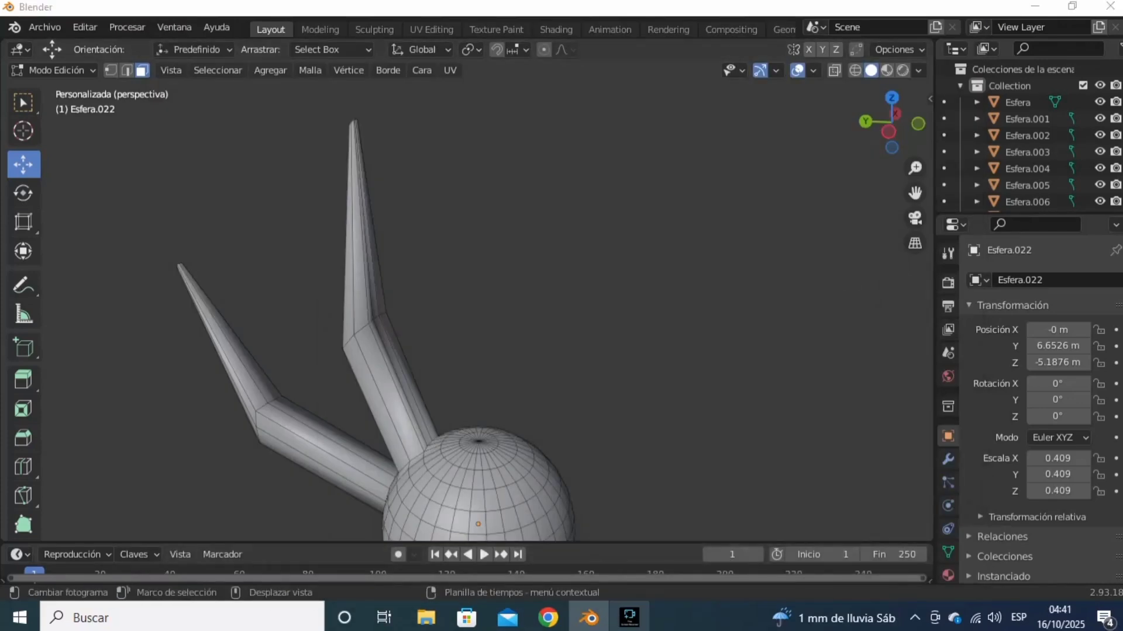
click(629, 617)
click(924, 14)
Step: Select the ring of faces around the sphere's top pole and extrude it straight up as the third finger's base segment
scroll(466, 310, down, 2)
drag(892, 124, 891, 170)
scroll(467, 310, up, 2)
scroll(466, 310, up, 5)
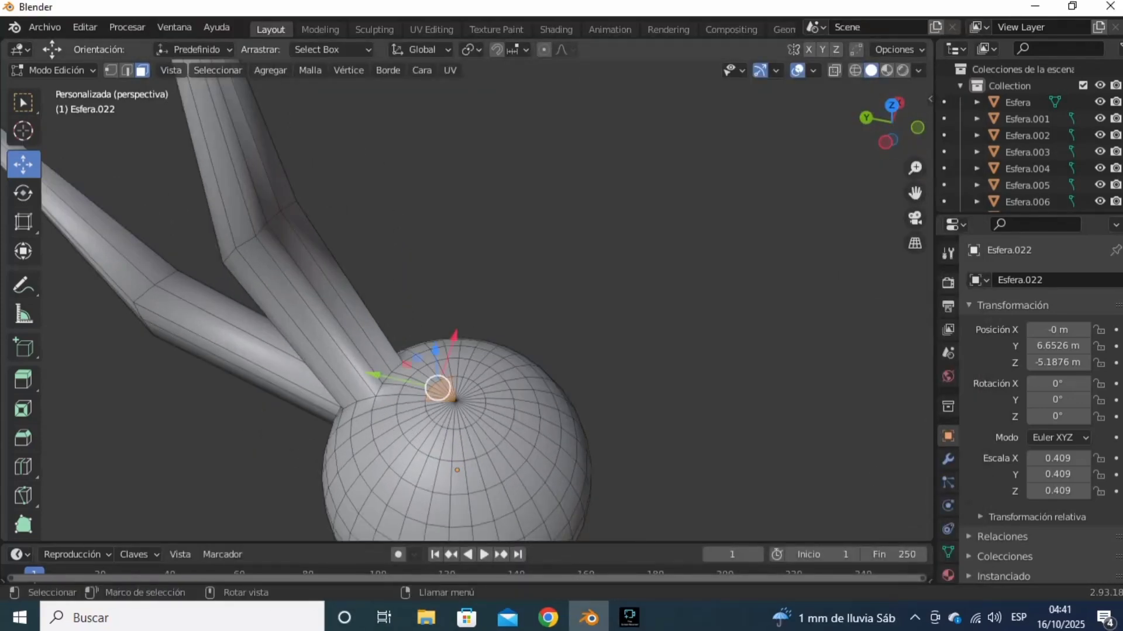
shift+drag(438, 388, 472, 414)
click(23, 103)
click(24, 103)
click(24, 164)
click(891, 140)
click(866, 122)
scroll(487, 300, down, 4)
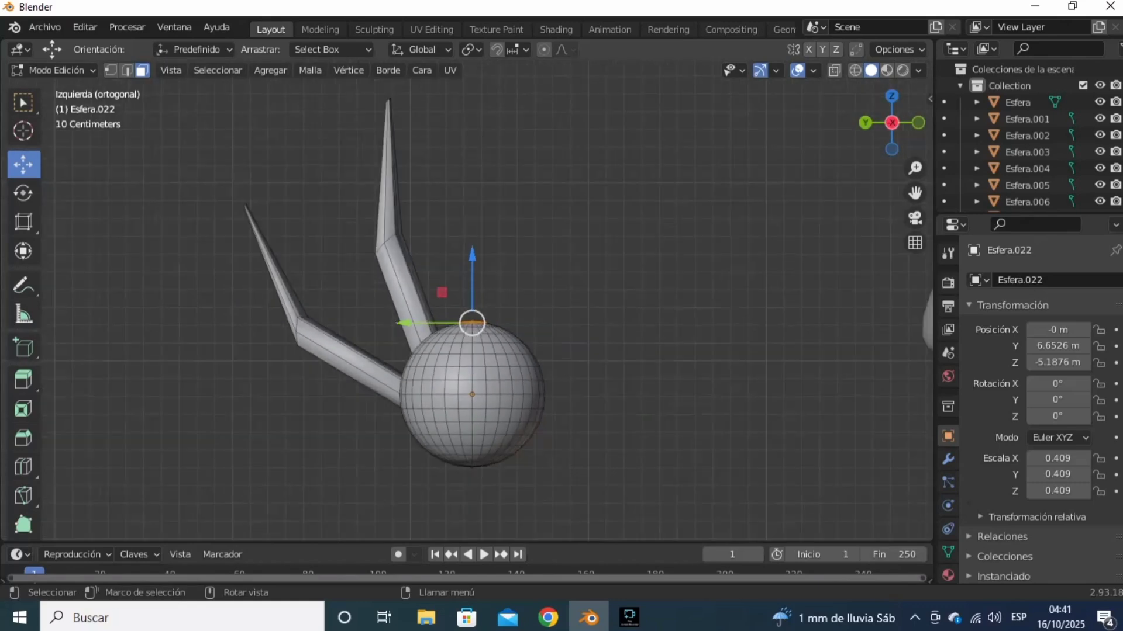
key(e)
click(487, 211)
Step: Extrude a second segment upward from the third finger and shift its end slightly along Y
click(866, 122)
click(866, 122)
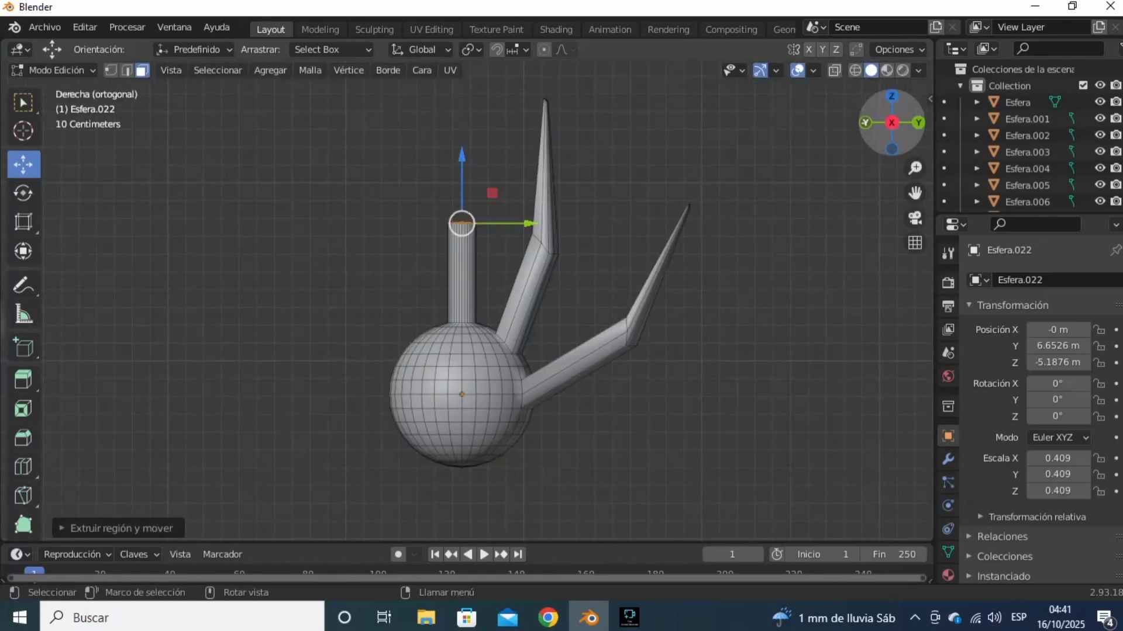
click(865, 122)
drag(892, 123, 608, 152)
key(e)
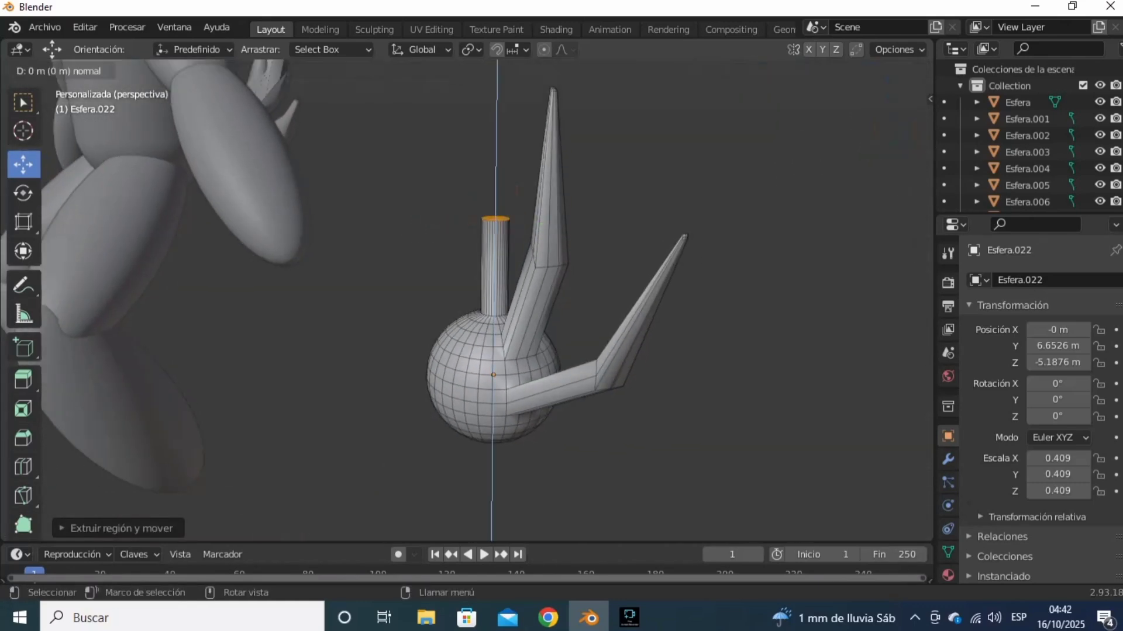
click(455, 91)
drag(892, 122, 693, 120)
click(867, 130)
click(865, 122)
drag(472, 98, 532, 98)
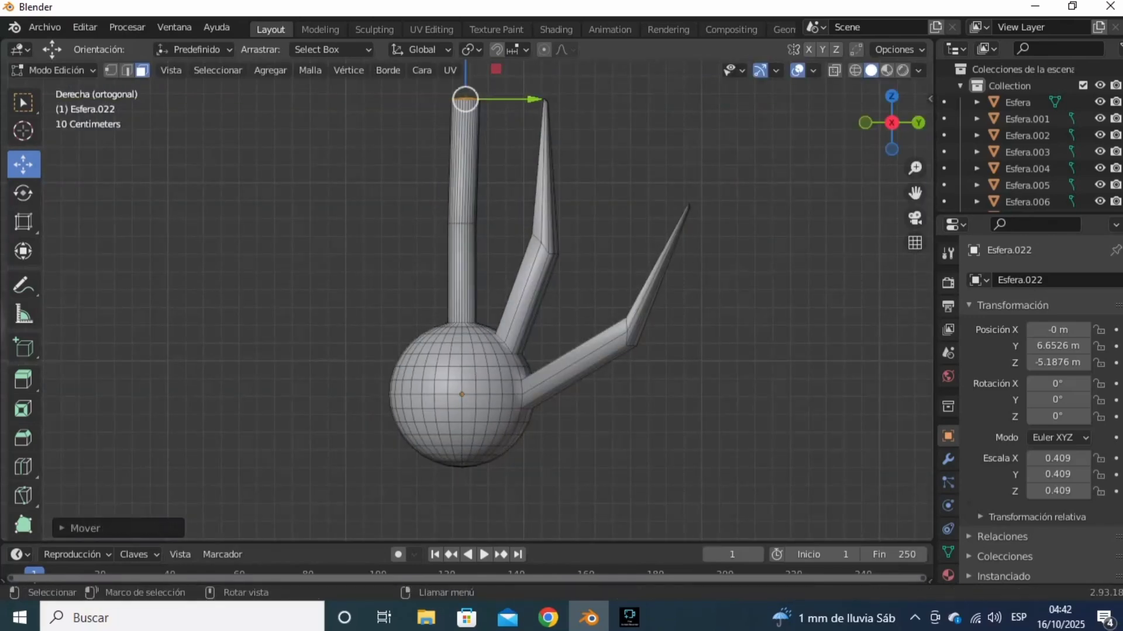
Step: Bend the third finger's upper segment sideways by moving its end face, and shrink the tip to a point
drag(891, 123, 786, 131)
scroll(702, 219, down, 2)
middle_drag(736, 219, 690, 216)
key(g)
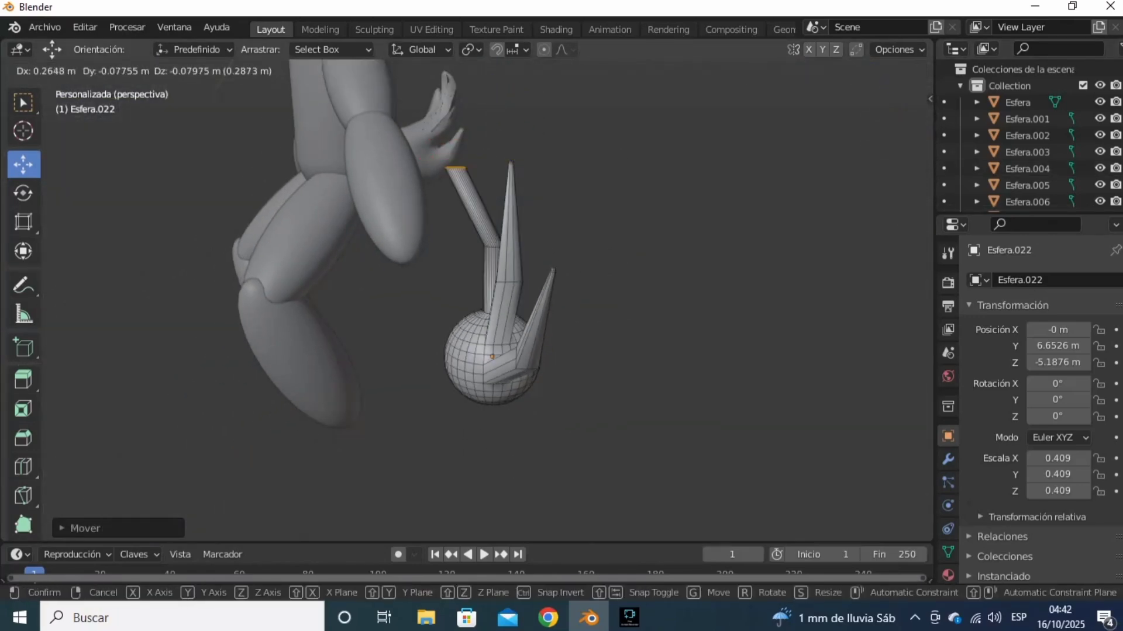
click(658, 217)
key(s)
click(487, 142)
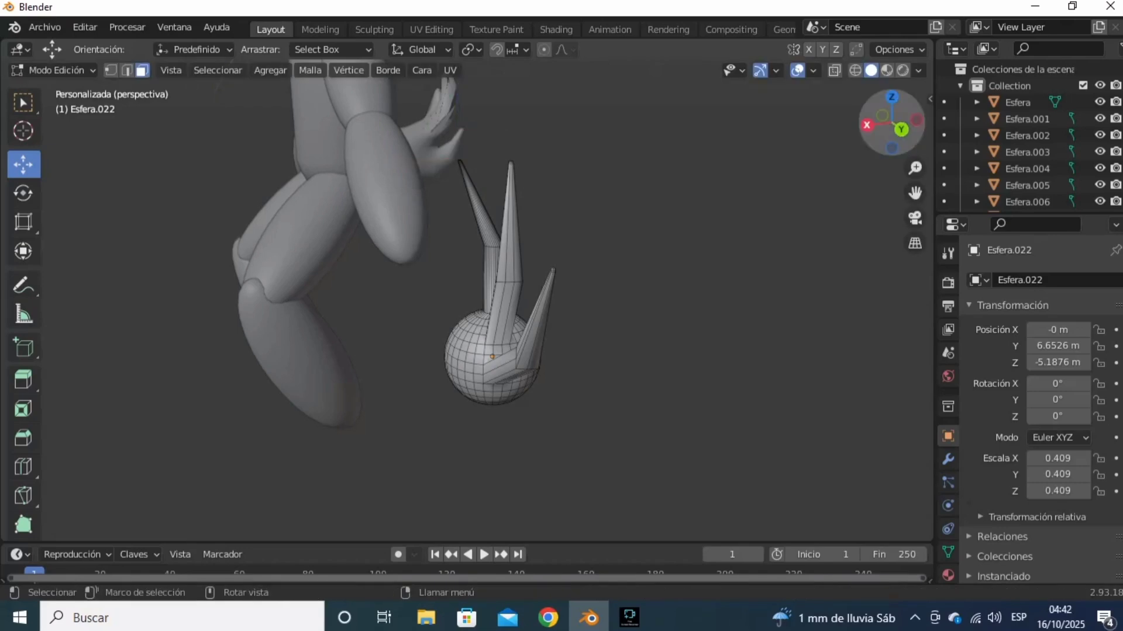
Step: Extrude a face patch on the sphere's free upper side diagonally as the fourth finger's base, and nudge its end inward
drag(891, 123, 719, 126)
scroll(643, 292, up, 5)
drag(891, 123, 739, 166)
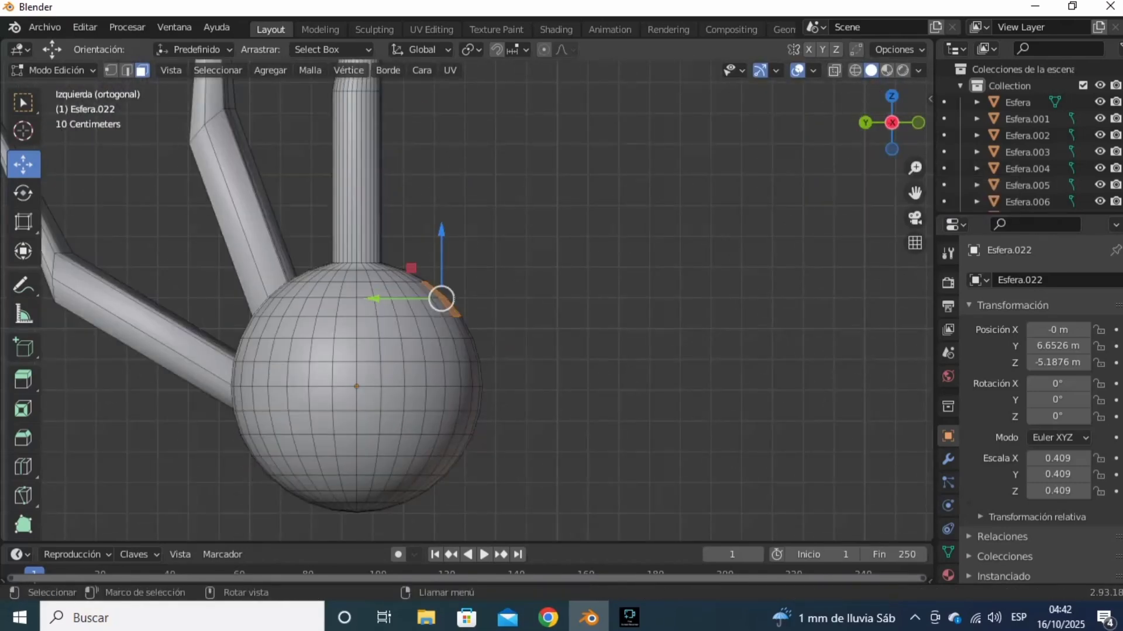
scroll(444, 298, down, 3)
key(e)
click(539, 212)
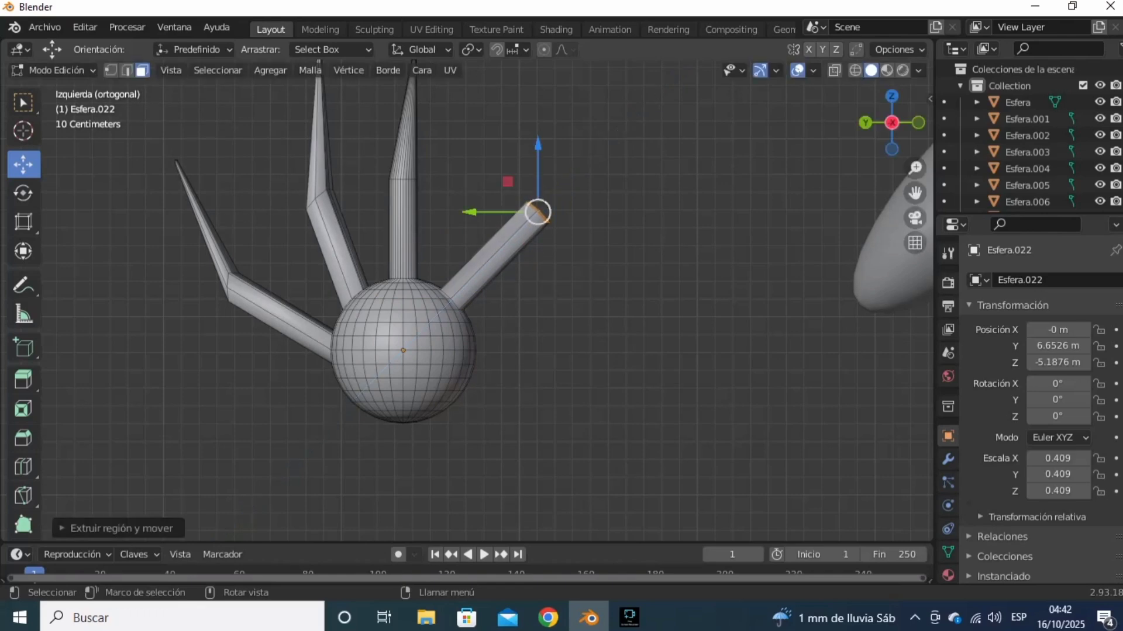
drag(538, 212, 521, 203)
Step: Extrude the fourth finger's end upward, taper its tip to a point, and clear the selection
key(e)
click(521, 65)
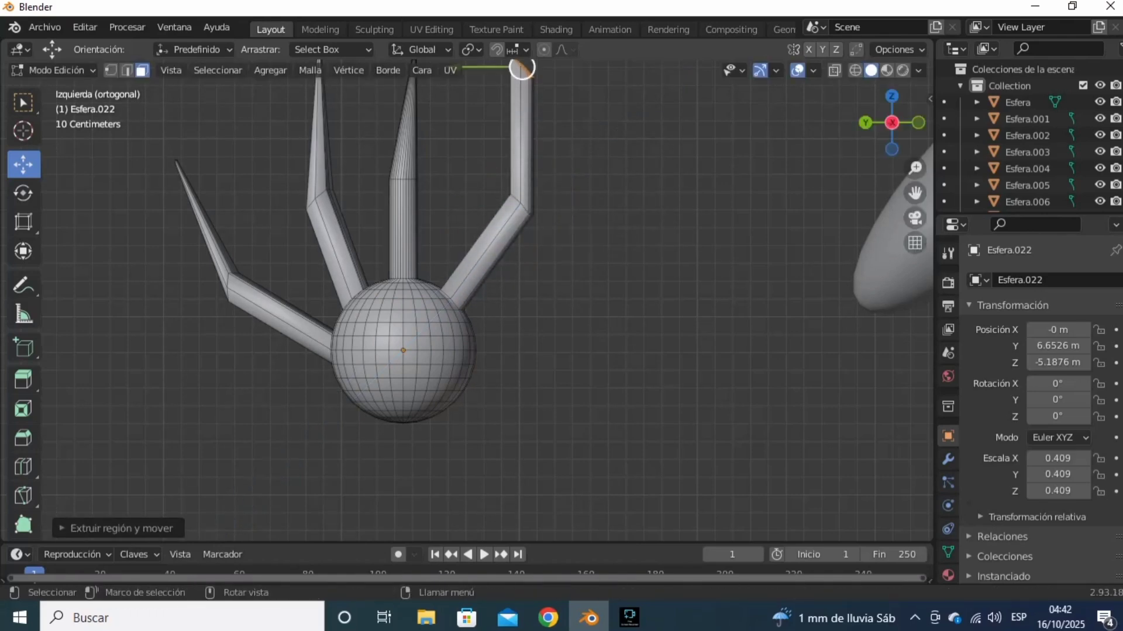
scroll(521, 65, down, 2)
key(s)
click(531, 147)
click(561, 170)
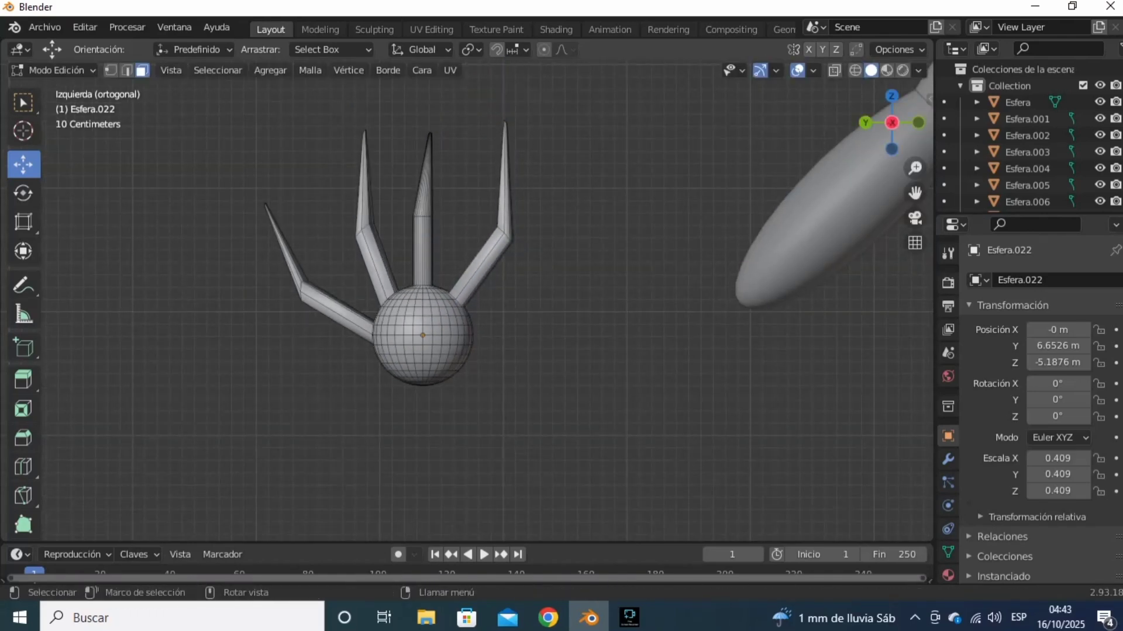
Step: Return to object mode and rotate the hand to about X 147°, Y 55.3°, Z 191° so the fingers point outward and down
key(Tab)
scroll(561, 170, down, 3)
click(891, 123)
scroll(491, 304, down, 3)
click(482, 312)
click(24, 194)
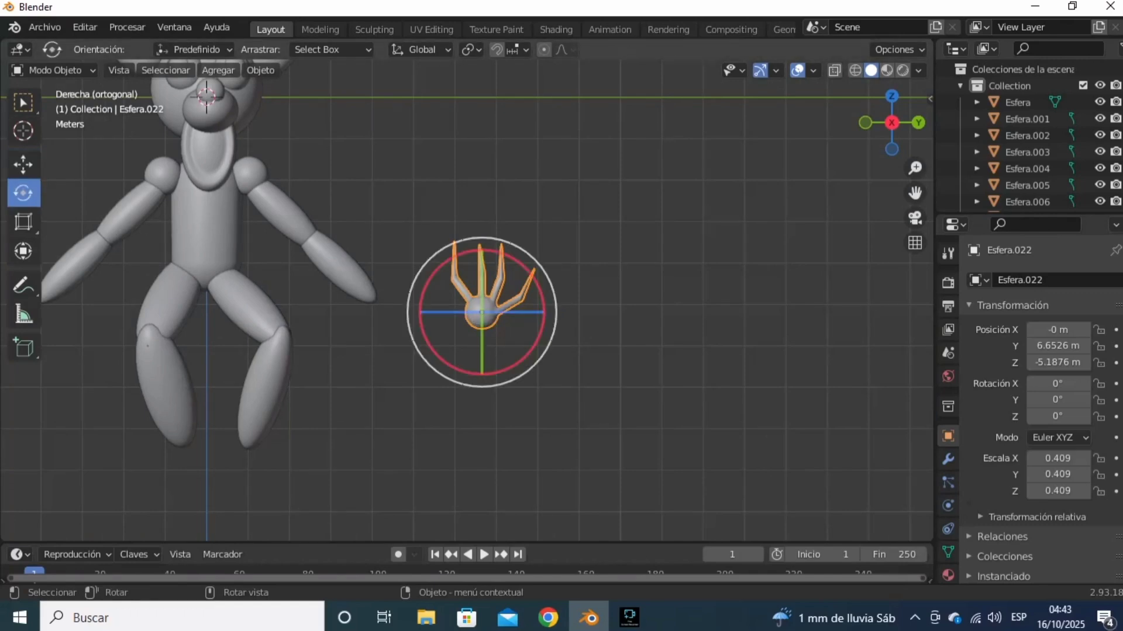
drag(465, 284, 586, 357)
drag(537, 283, 549, 345)
Step: Enter edit mode on the hand and circle-select its palm sphere in wireframe from above
key(Tab)
click(23, 103)
click(855, 70)
click(892, 123)
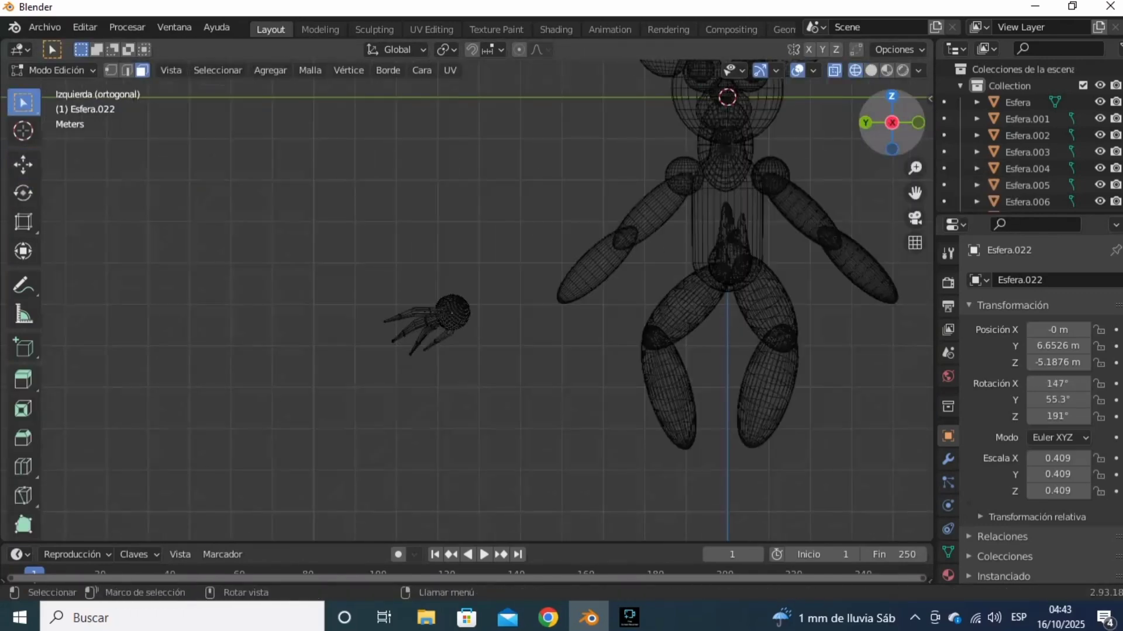
click(892, 96)
drag(23, 103, 87, 170)
scroll(462, 291, up, 3)
drag(459, 278, 450, 271)
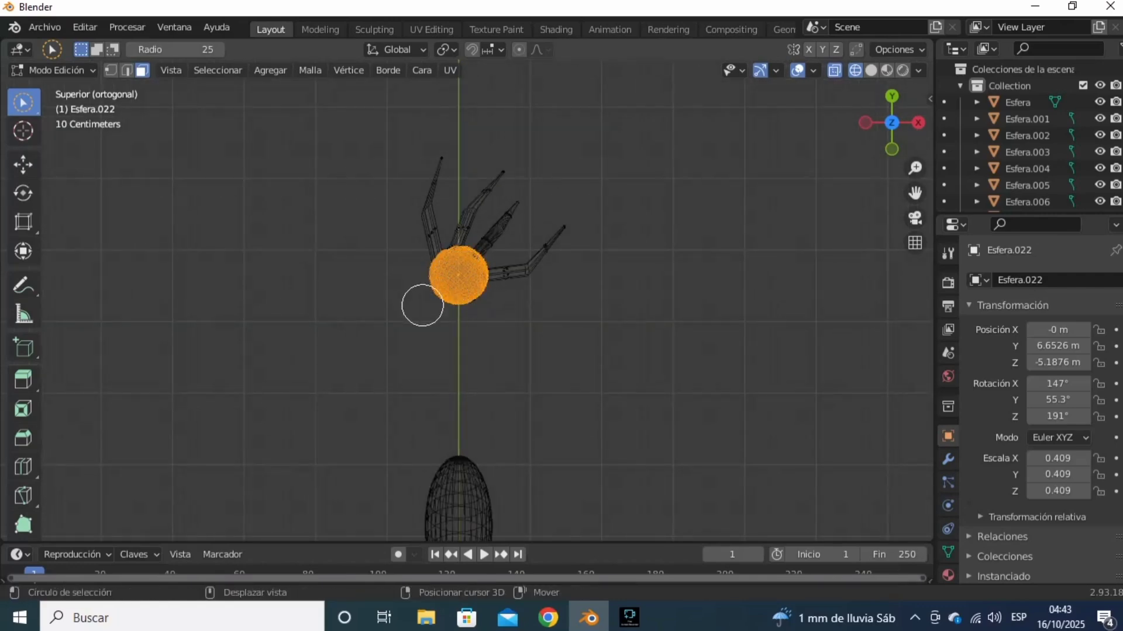
click(24, 165)
drag(890, 114, 894, 144)
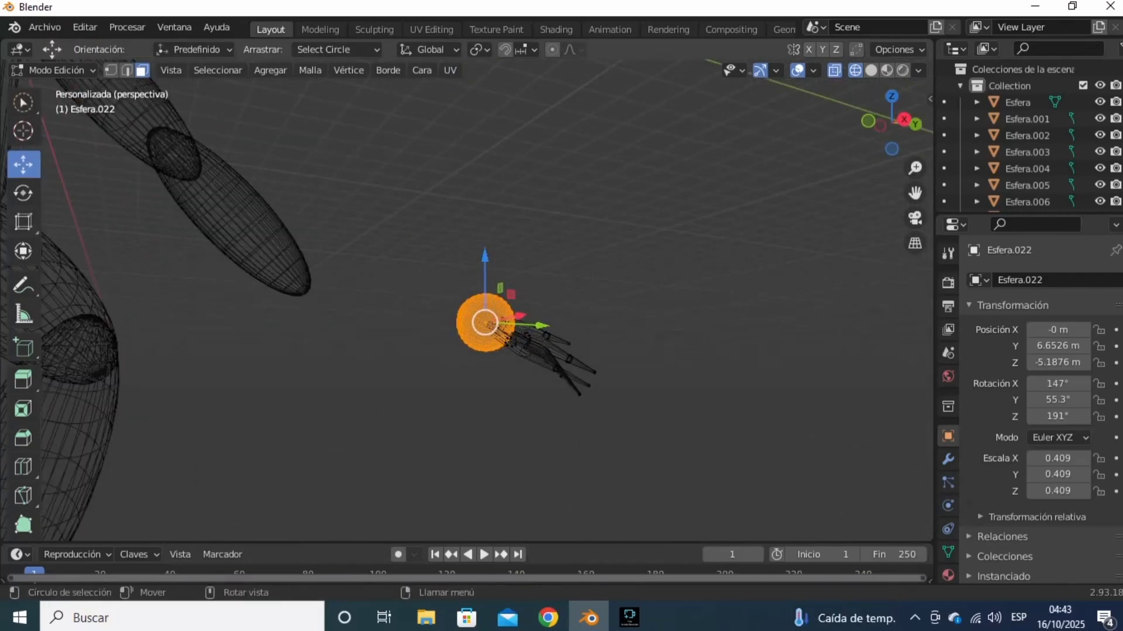
key(shift+z)
mouse_move(24, 223)
mouse_down()
mouse_move(88, 227)
mouse_move(100, 260)
mouse_up()
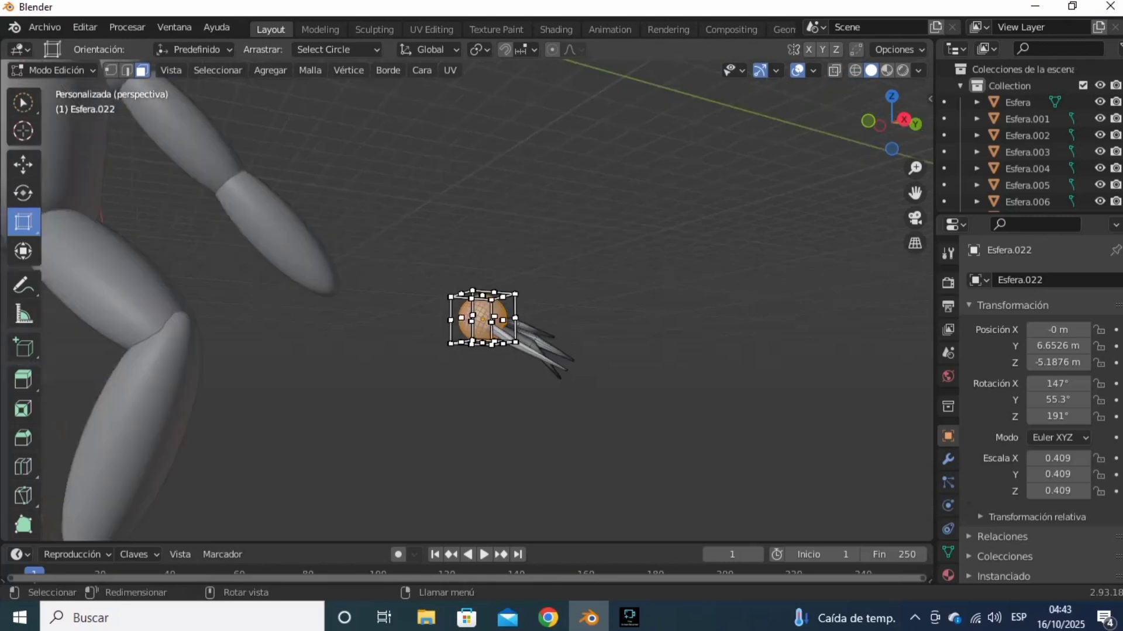
scroll(504, 288, up, 5)
drag(504, 288, 510, 341)
right_click(510, 342)
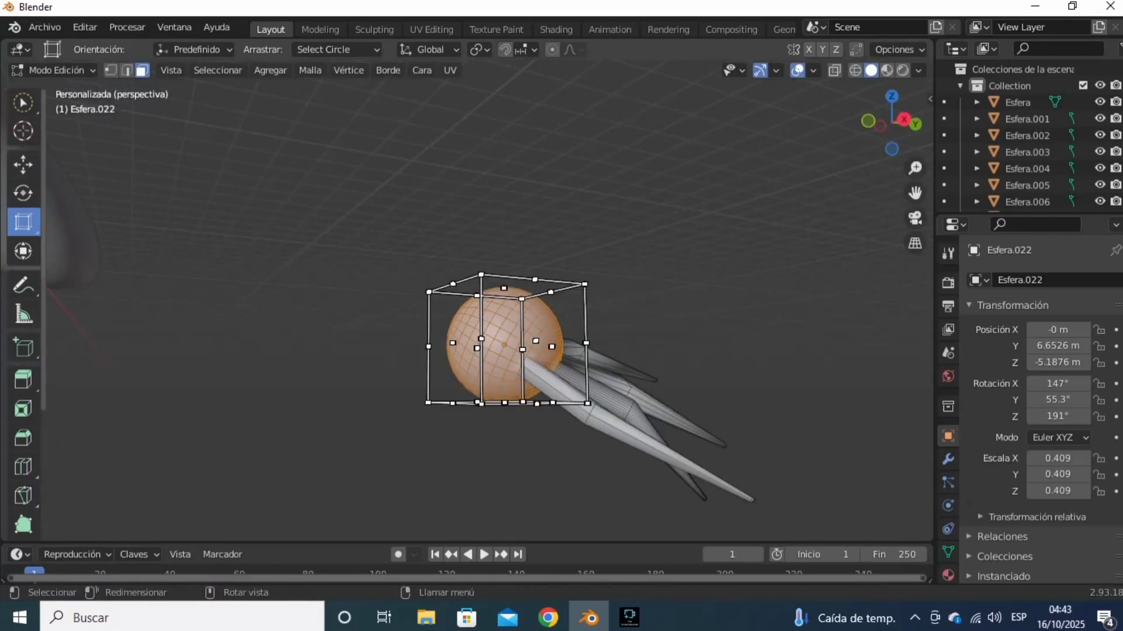
drag(23, 223, 91, 228)
click(778, 169)
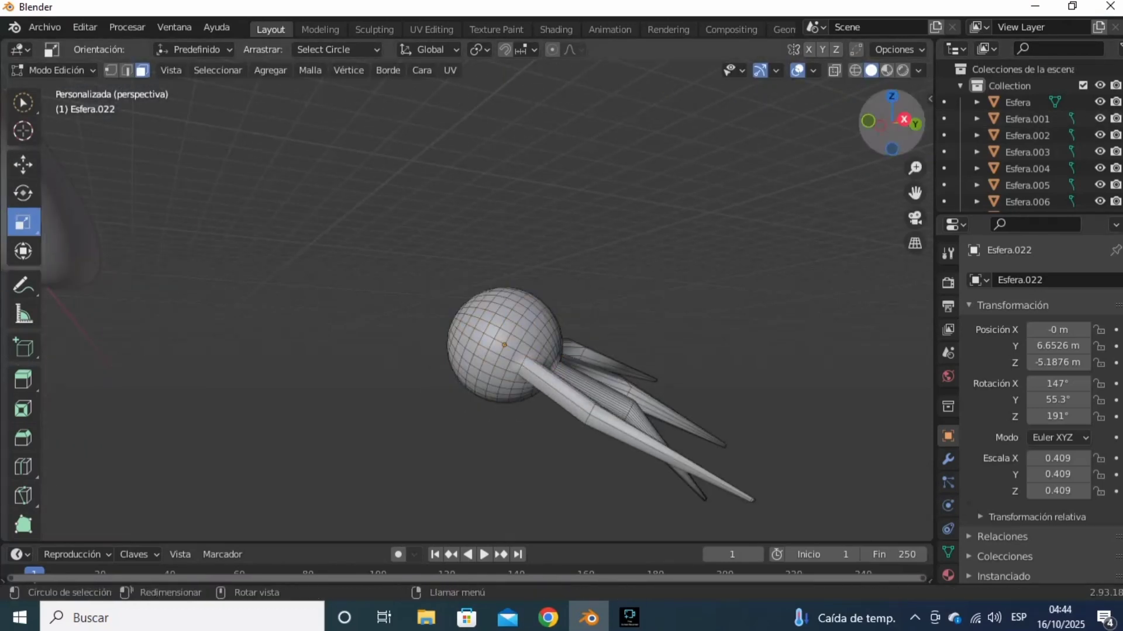
Step: Circle-select the palm sphere's faces in the top wireframe view, flatten them vertically into an oval palm, and return to object mode
drag(890, 123, 538, 234)
key(shift+z)
click(892, 106)
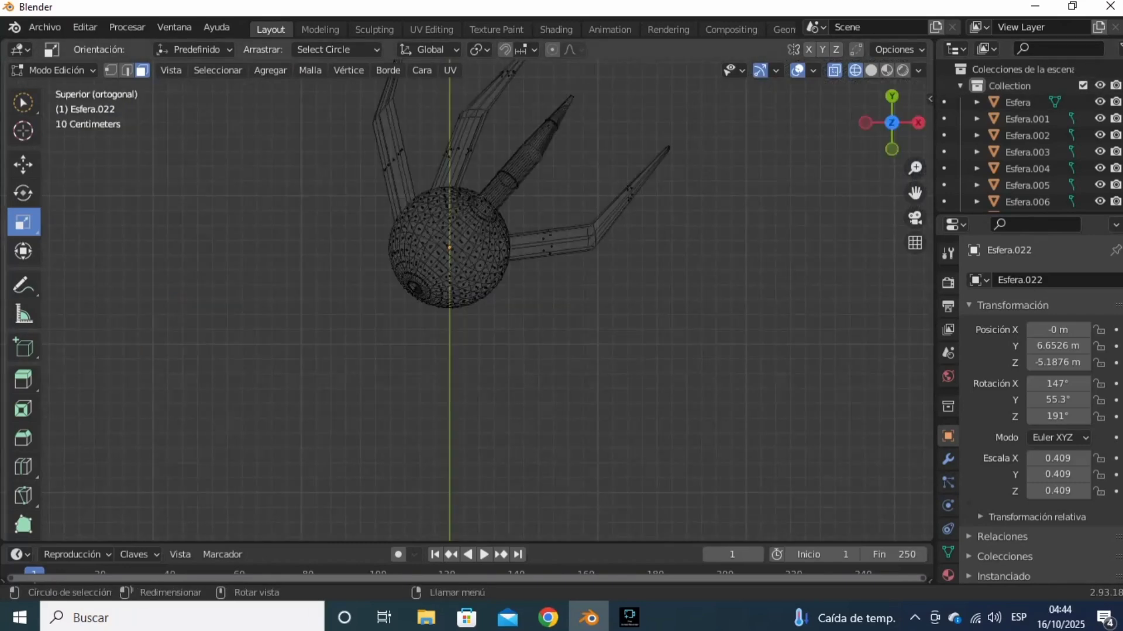
click(23, 102)
drag(460, 272, 426, 261)
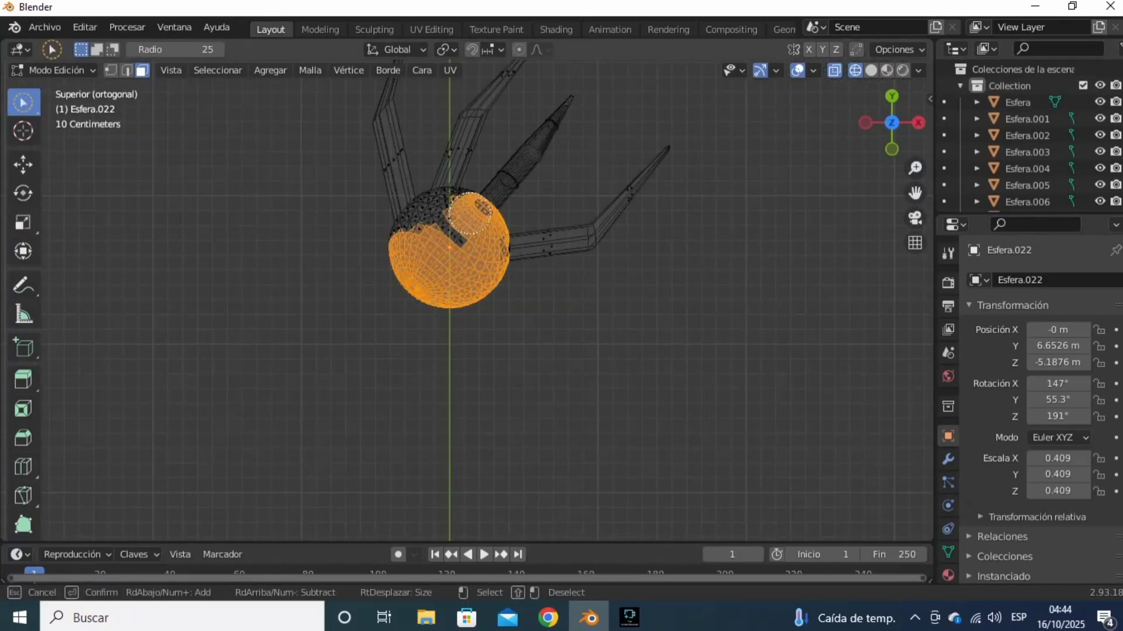
drag(478, 220, 491, 240)
click(24, 164)
mouse_move(891, 124)
mouse_down()
mouse_move(760, 76)
mouse_move(807, 62)
mouse_up()
key(shift+z)
drag(491, 268, 501, 309)
drag(891, 124, 631, 126)
key(Tab)
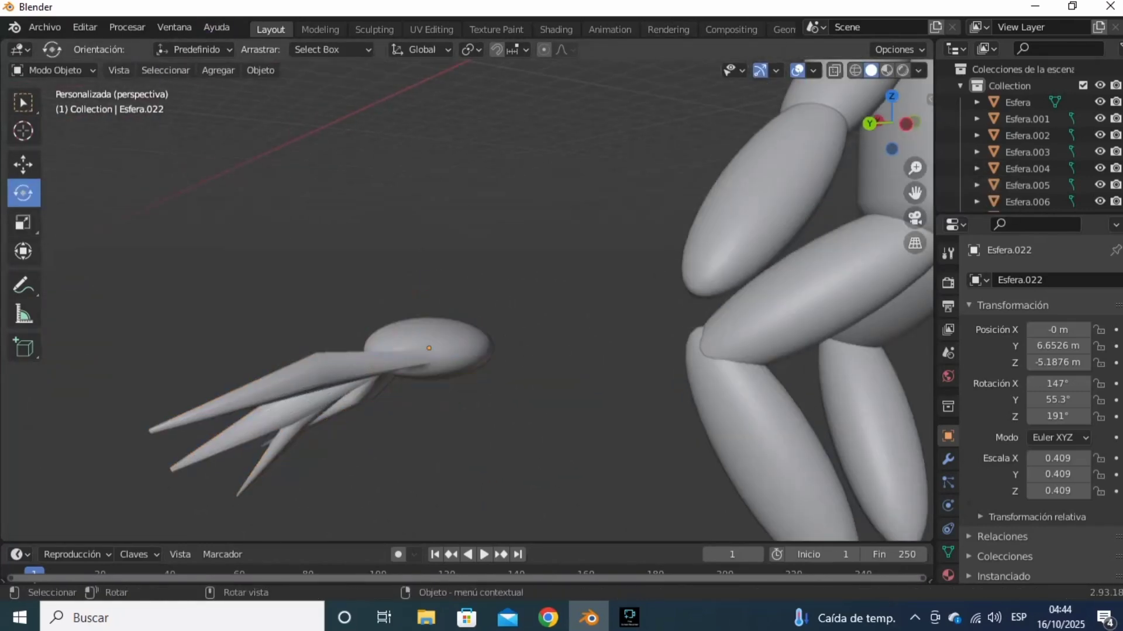
Step: Move the hand onto the end of the bare forearm, to about Y 3.97 m and Z -4.77 m
drag(892, 124, 1099, 138)
click(884, 116)
scroll(489, 302, down, 2)
click(24, 165)
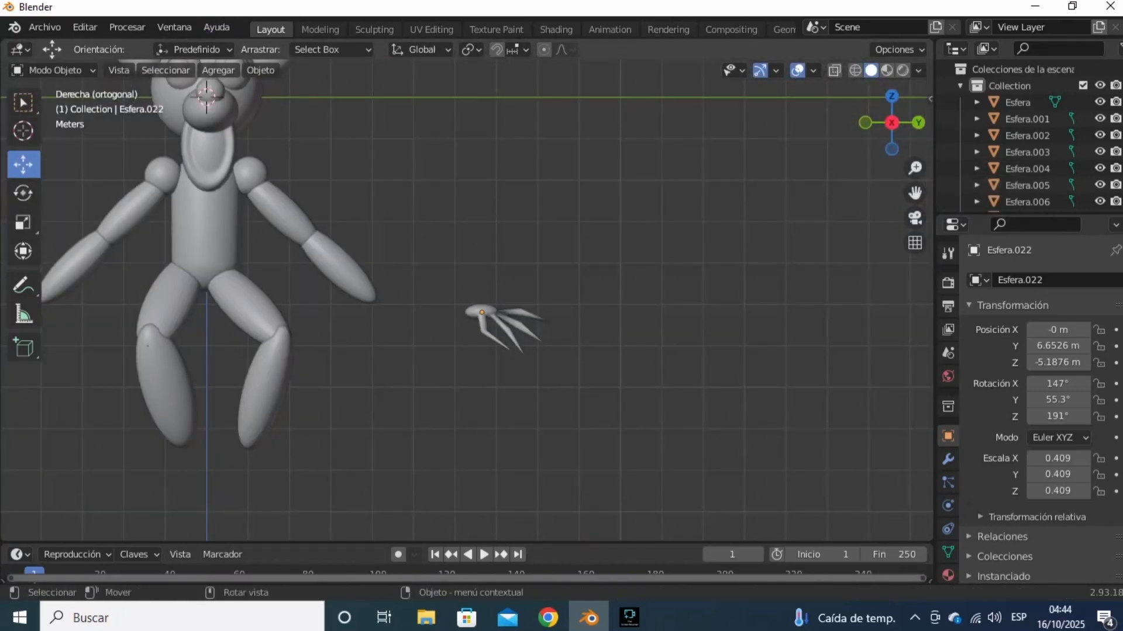
drag(482, 312, 371, 295)
Step: Rotate the hand to about X 168°, Y 50.7°, Z 208° and nudge it onto the wrist at about Y 4.12 m, Z -4.87 m
drag(891, 124, 202, 138)
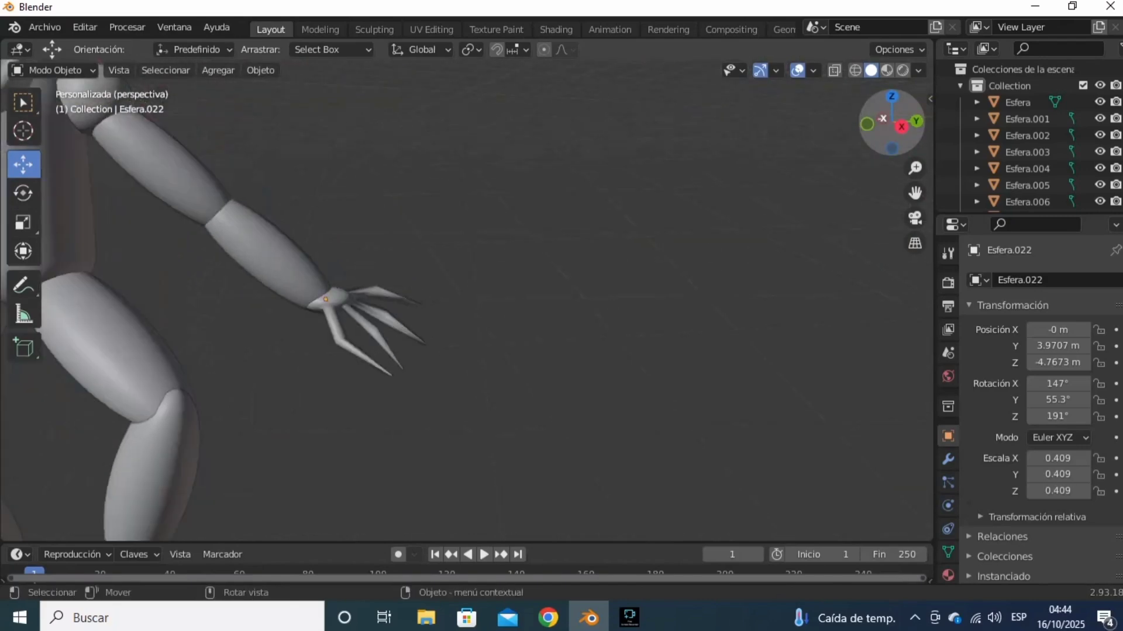
click(23, 193)
drag(332, 237, 354, 244)
click(23, 165)
drag(325, 298, 336, 306)
scroll(336, 306, down, 4)
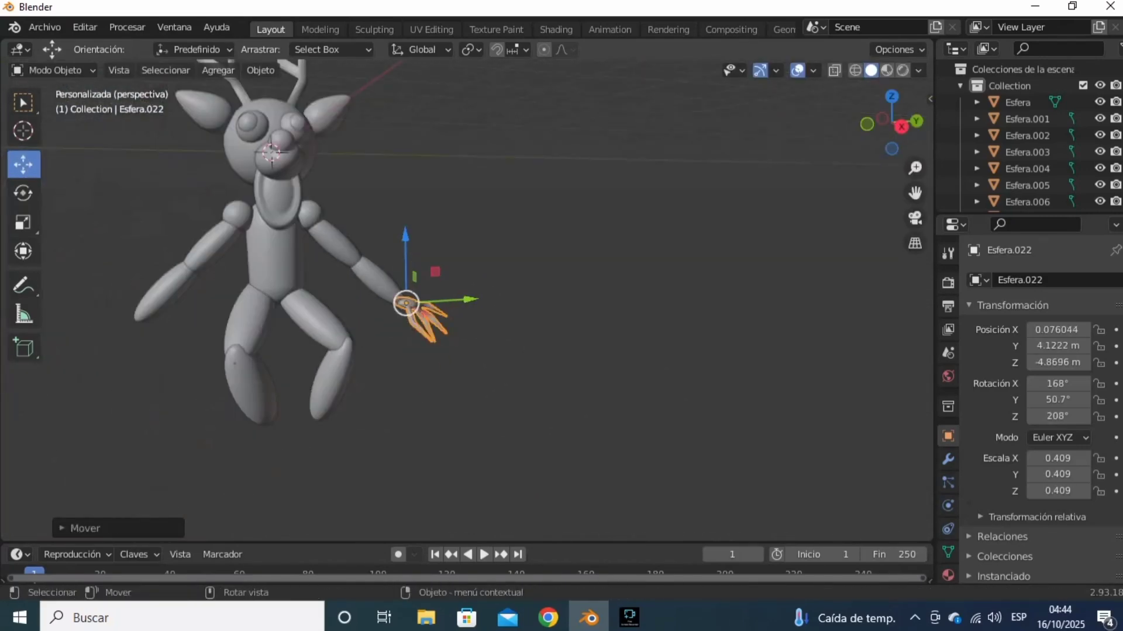
Step: Enlarge the hand uniformly to a scale of about 0.612
key(s)
click(583, 266)
click(584, 266)
Step: Duplicate the hand and move the copy beyond the opposite forearm, to about Y -7.5 m
mouse_move(894, 124)
mouse_down()
mouse_move(819, 170)
mouse_move(883, 131)
mouse_up()
scroll(488, 301, down, 2)
click(896, 129)
click(440, 320)
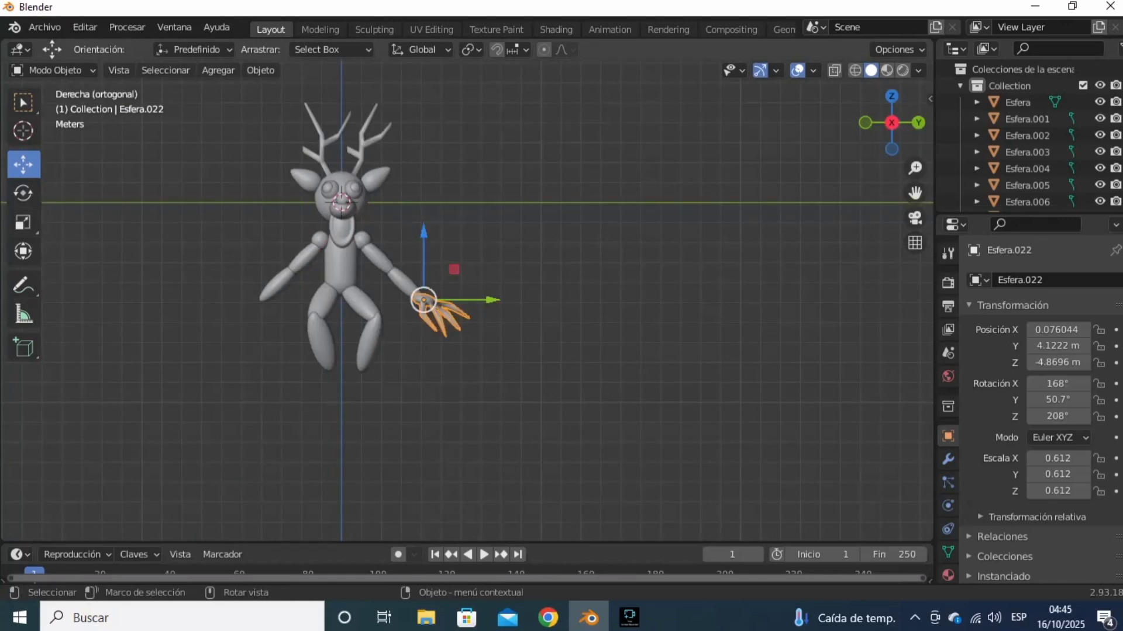
right_click(439, 326)
click(433, 418)
Step: Rotate the copied hand to about X 168°, Y 37.9°, Z 462° so it mirrors the first hand
click(23, 193)
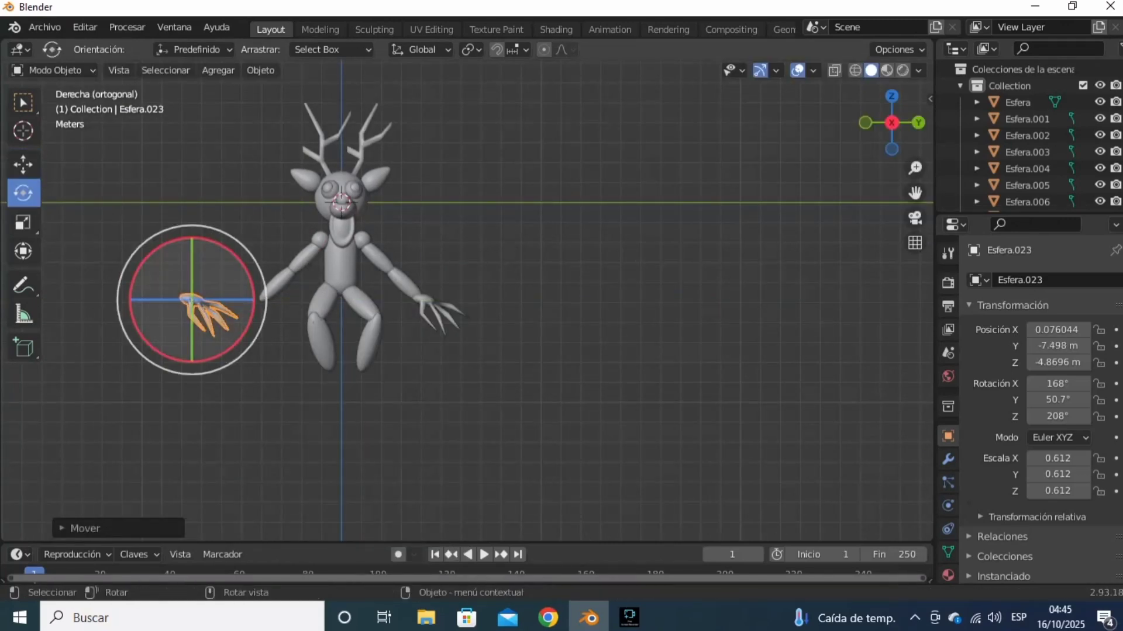
drag(196, 304, 308, 331)
drag(547, 252, 536, 250)
drag(890, 122, 942, 165)
drag(189, 426, 267, 384)
click(24, 164)
click(905, 135)
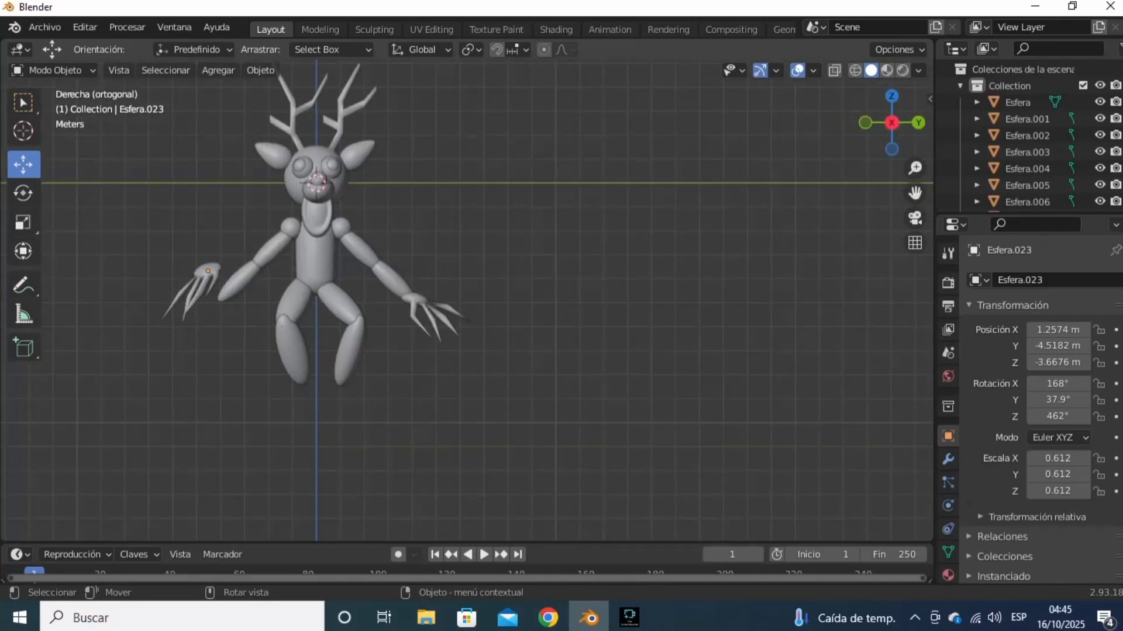
Step: Move the copied hand onto its wrist at about X 0.05 m, Y -4.07 m, Z -4.75 m, checking the fit from several angles
drag(208, 271, 219, 297)
drag(891, 124, 989, 150)
drag(475, 417, 412, 408)
drag(891, 123, 871, 49)
drag(272, 120, 272, 120)
drag(892, 123, 1099, 204)
click(891, 123)
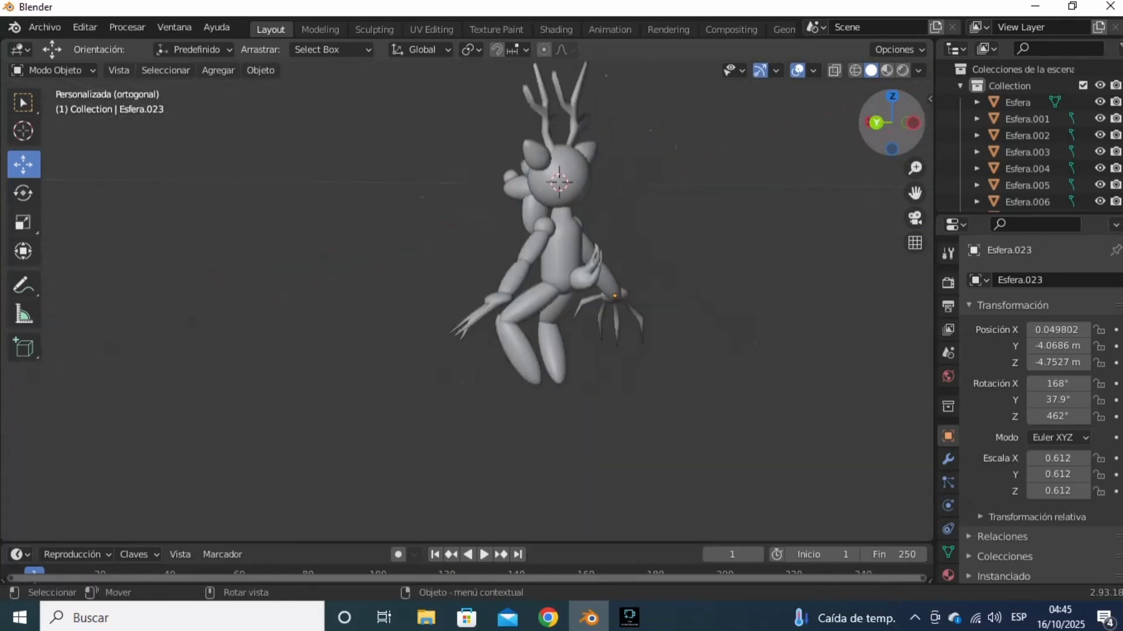
scroll(836, 234, up, 3)
scroll(836, 234, down, 1)
drag(914, 193, 991, 243)
click(218, 69)
mouse_move(234, 89)
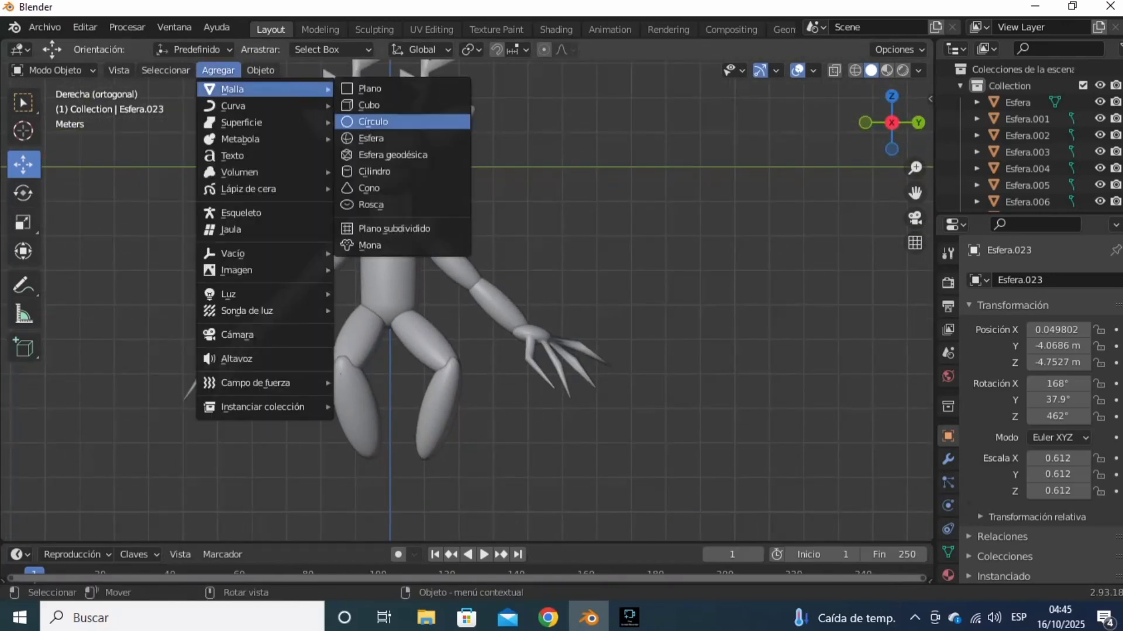
click(369, 105)
drag(389, 167, 361, 476)
right_click(444, 416)
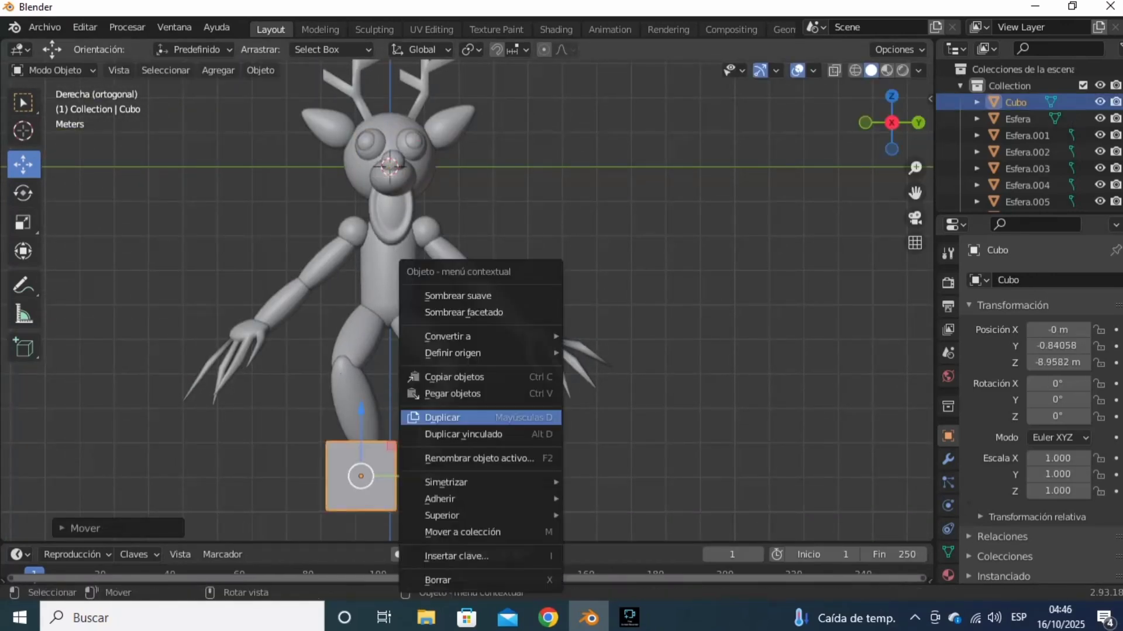
right_click(677, 416)
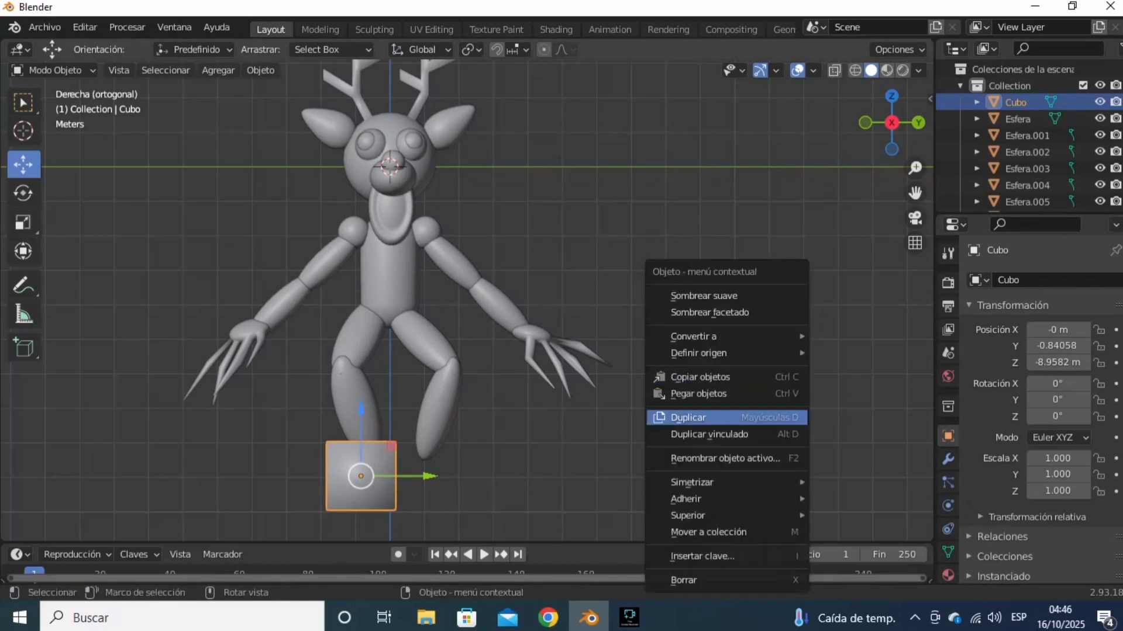
click(677, 415)
click(218, 69)
mouse_move(234, 89)
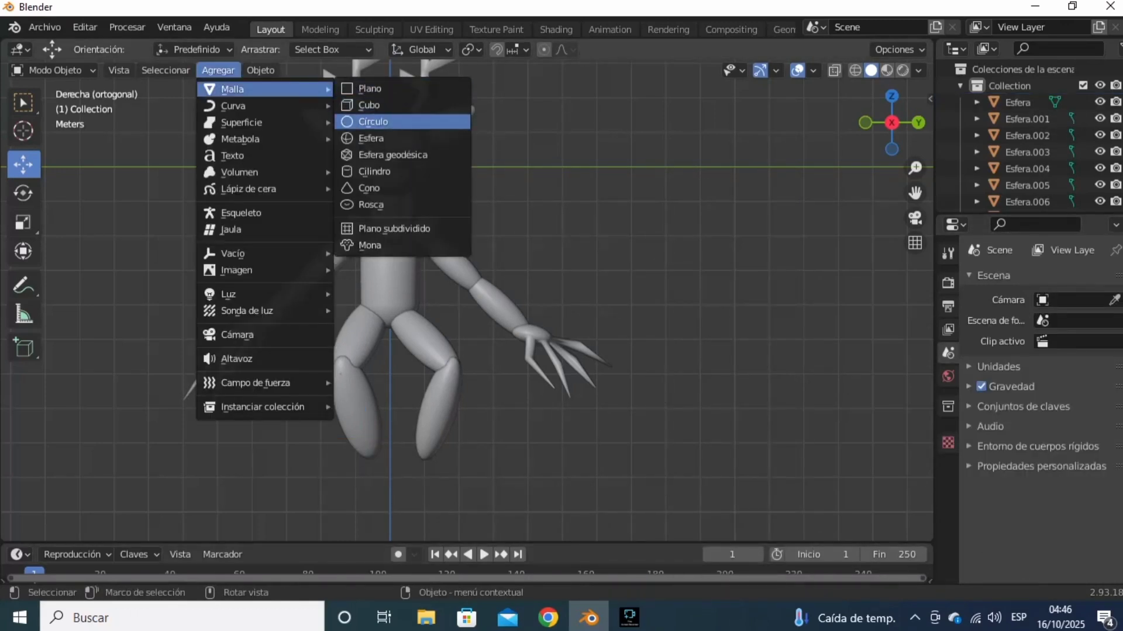
click(371, 139)
drag(389, 166, 373, 480)
right_click(412, 448)
click(371, 163)
scroll(466, 299, up, 1)
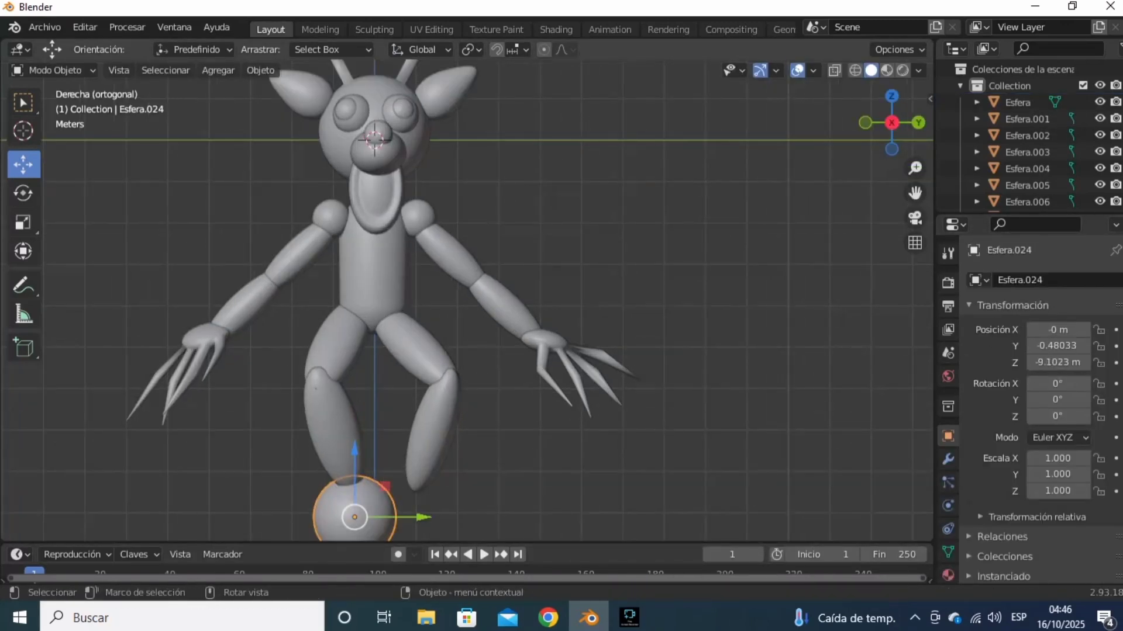
drag(915, 193, 905, 32)
drag(346, 291, 344, 265)
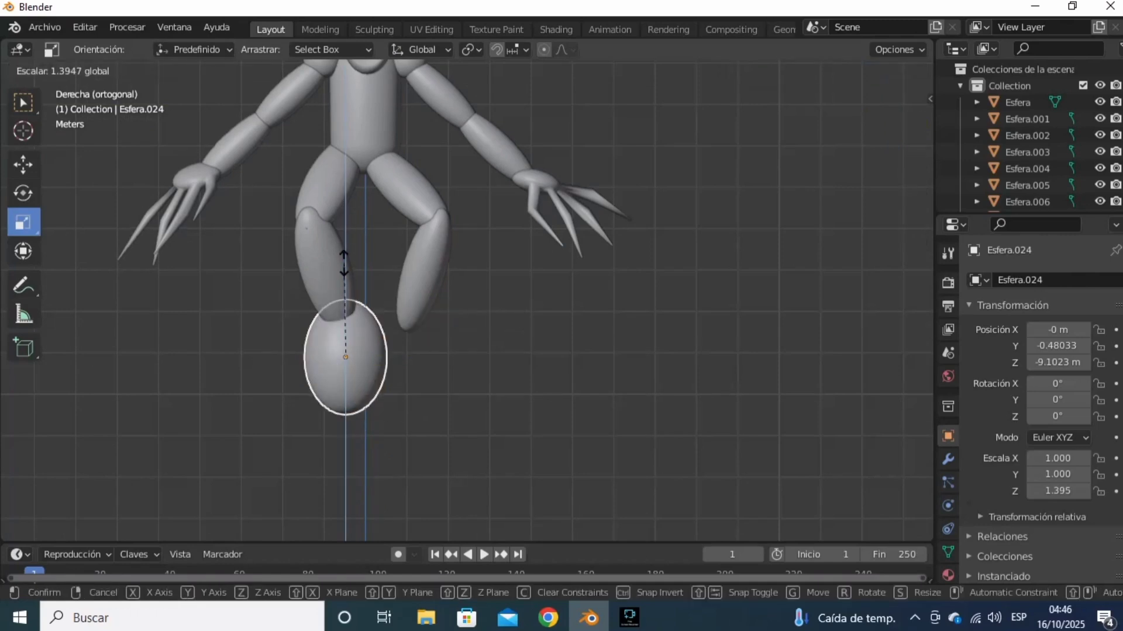
right_click(347, 287)
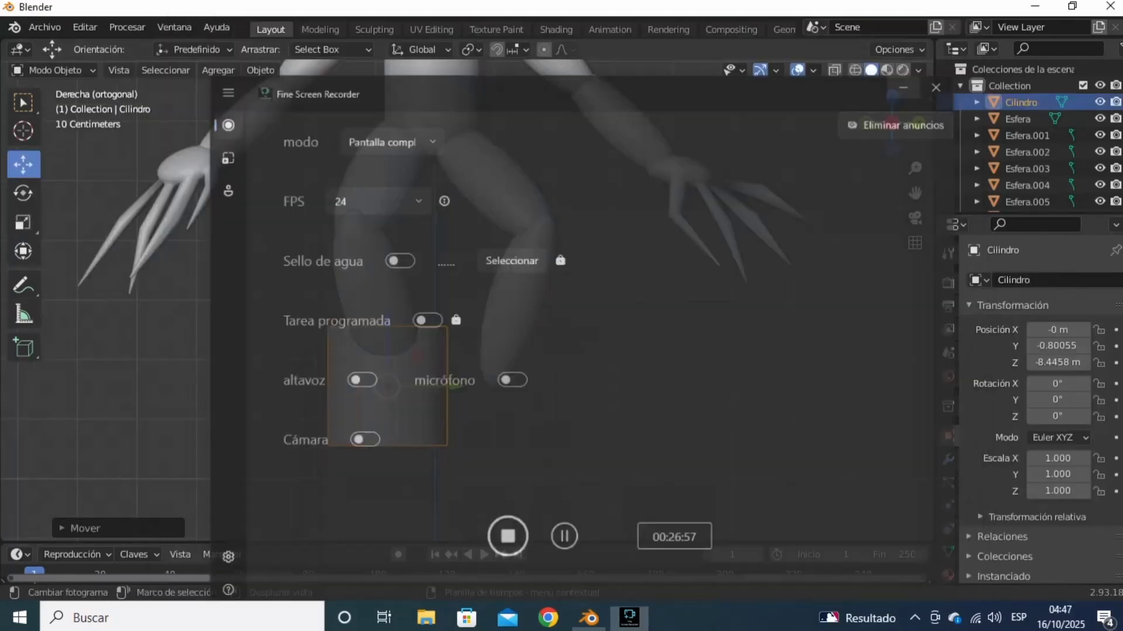
Step: Scale the foot cylinder to about 0.598 and place it below the lower leg at about X 0.39 m, Y -0.76 m, Z -9.6 m
right_click(226, 321)
click(216, 61)
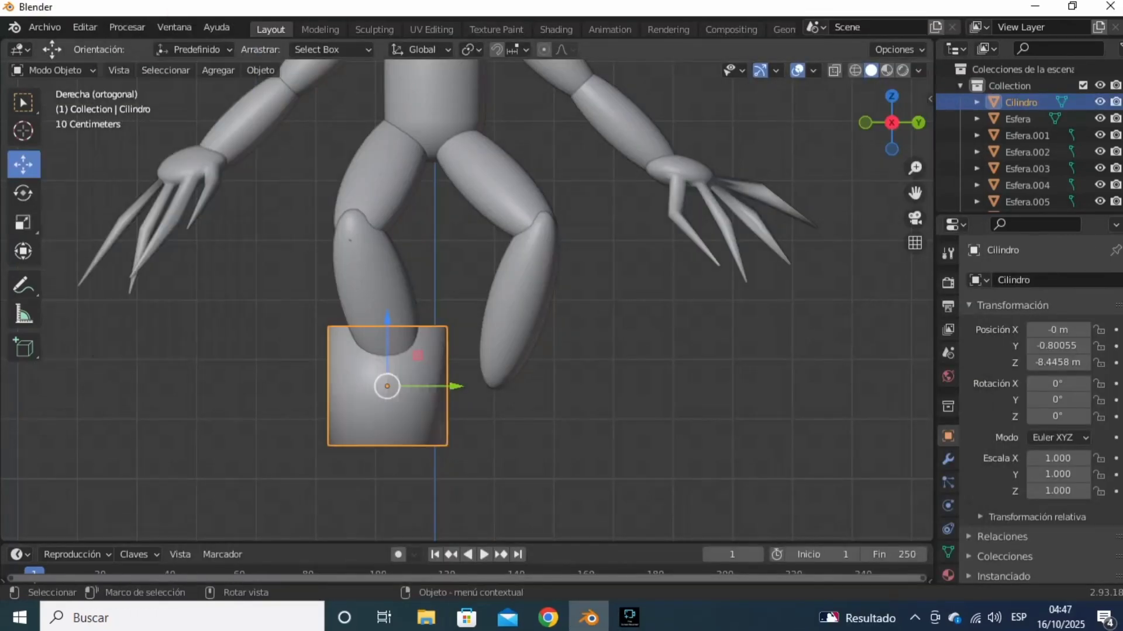
key(s)
click(510, 420)
key(g)
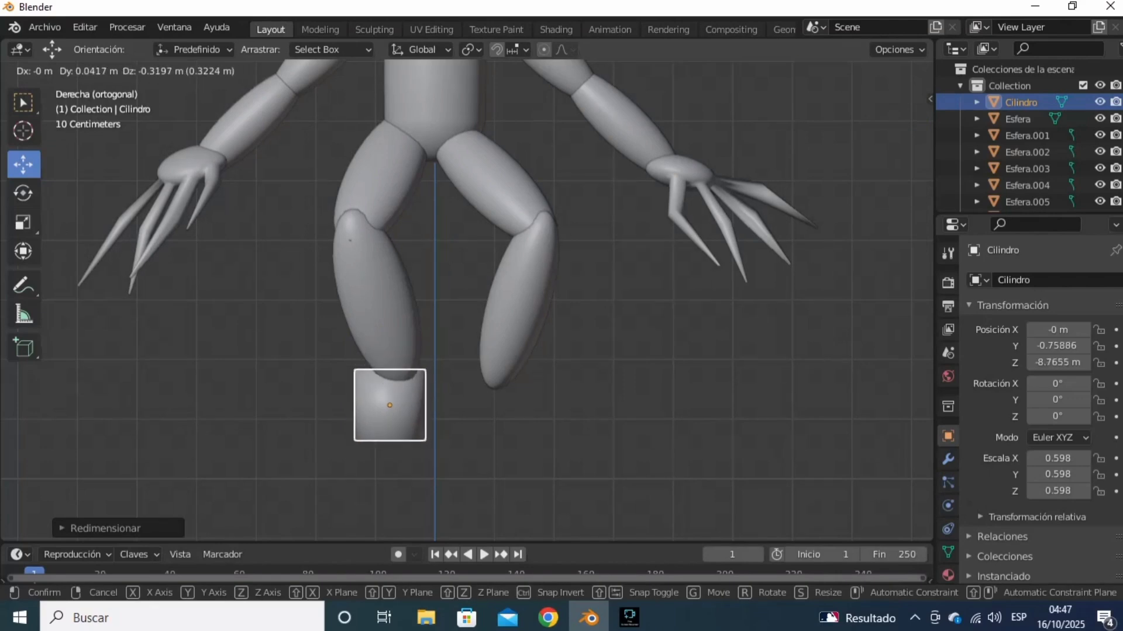
click(511, 439)
middle_drag(512, 439, 476, 446)
drag(878, 126, 929, 141)
click(872, 127)
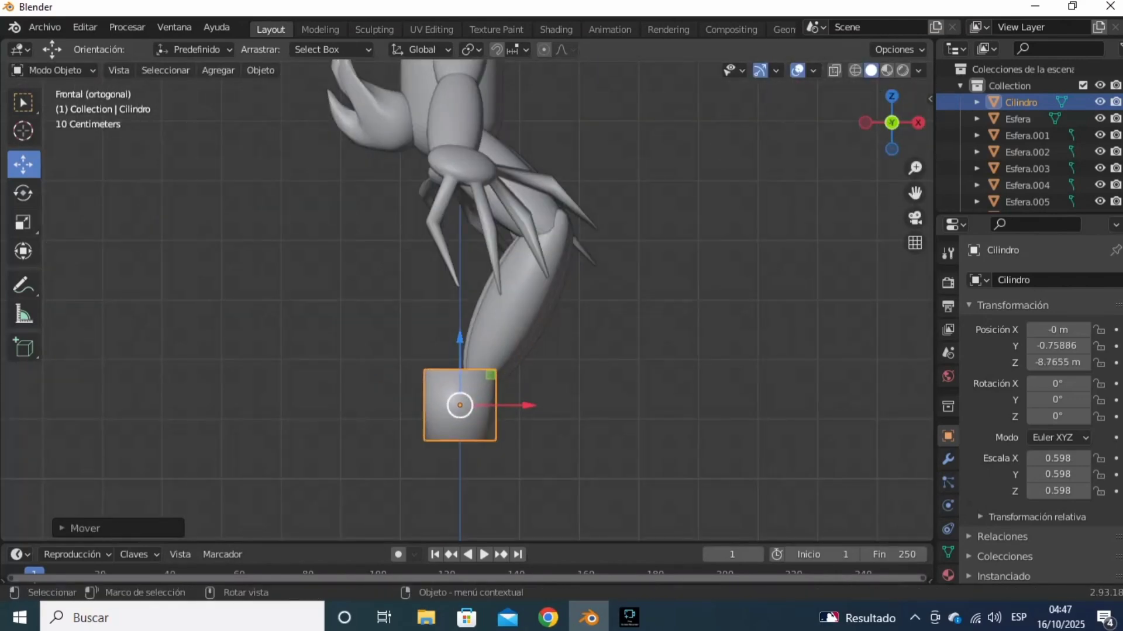
drag(460, 405, 483, 455)
Step: Enter edit mode on the foot cylinder, add a horizontal loop cut in its upper part, and select the top band of faces in wireframe
key(Tab)
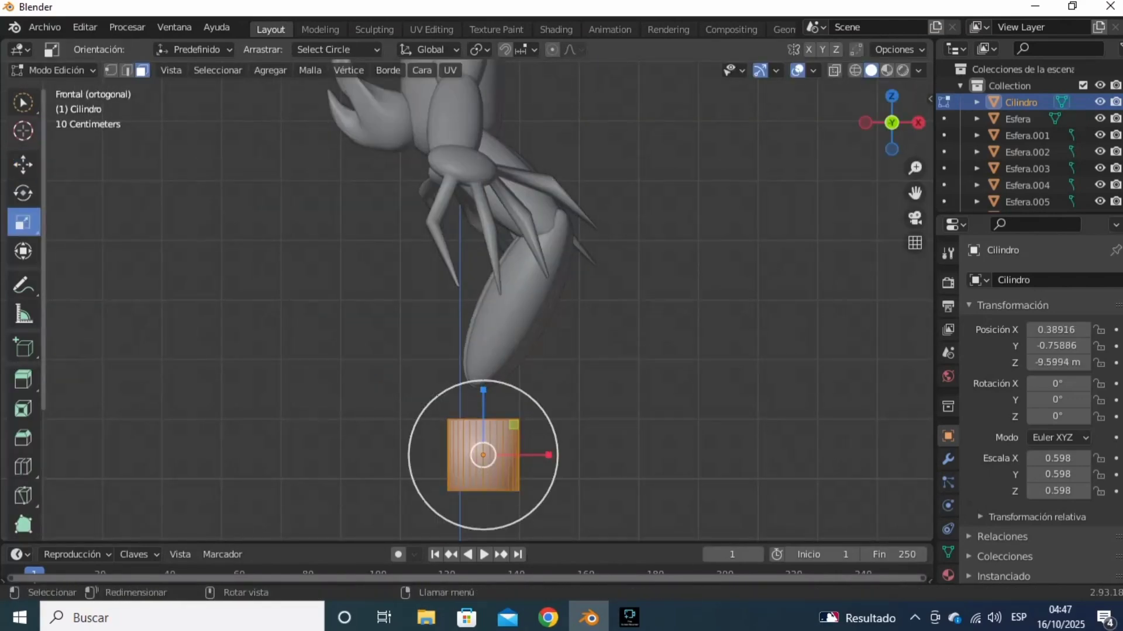
click(24, 466)
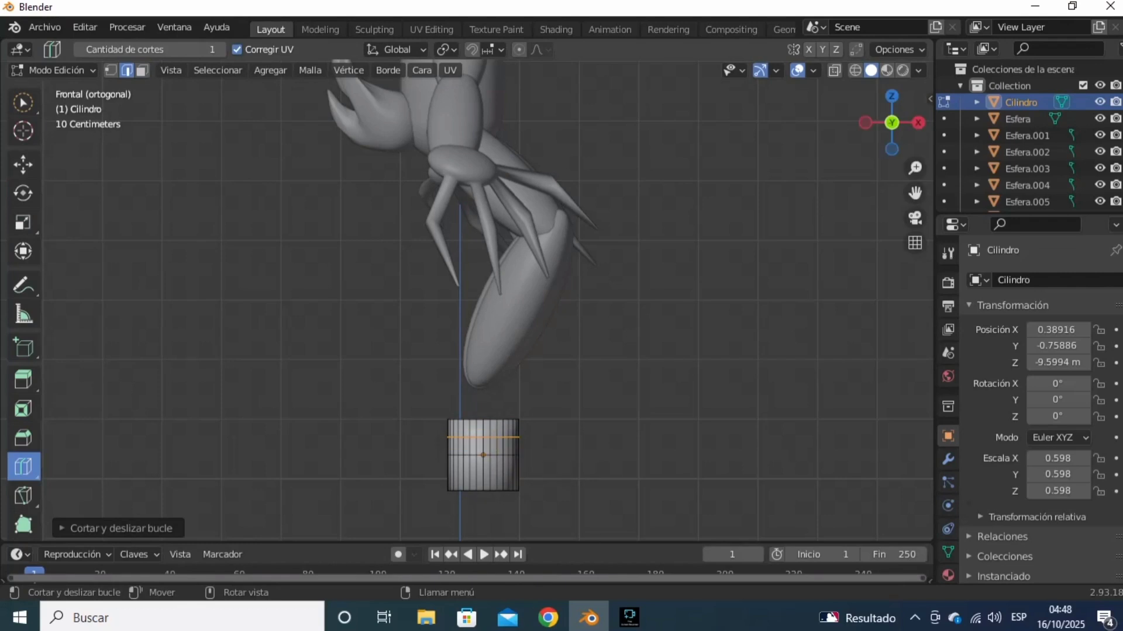
click(142, 70)
mouse_move(24, 103)
mouse_down()
mouse_move(88, 108)
mouse_move(105, 141)
mouse_up()
click(855, 70)
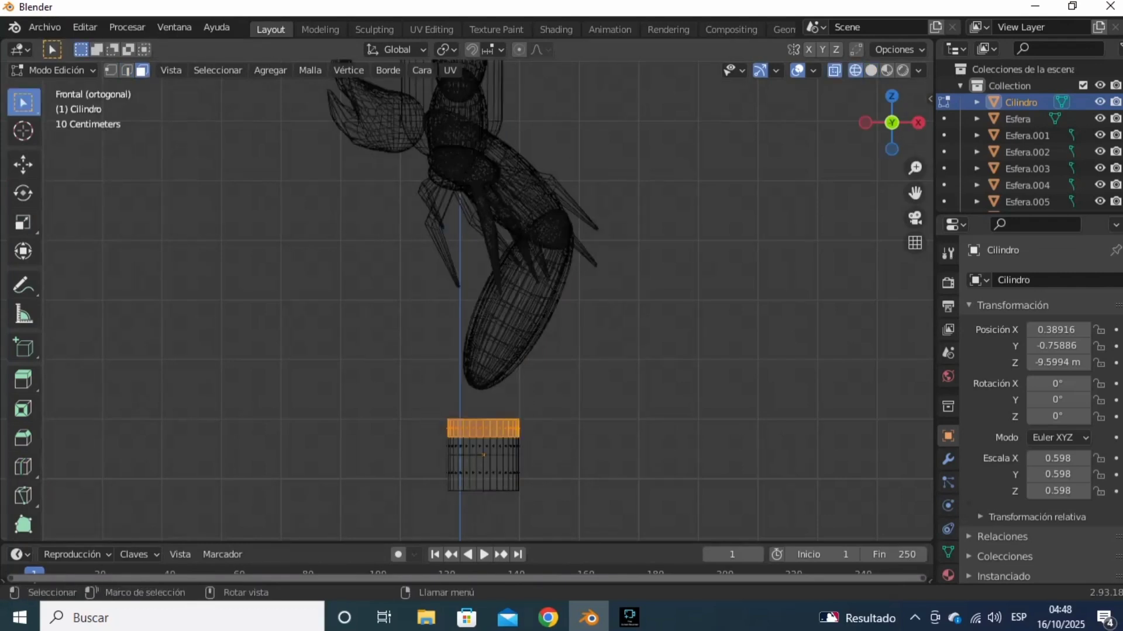
Step: Extrude the foot's top band upward in solid side view and scale it inward to form a narrow neck
click(871, 70)
click(918, 122)
key(e)
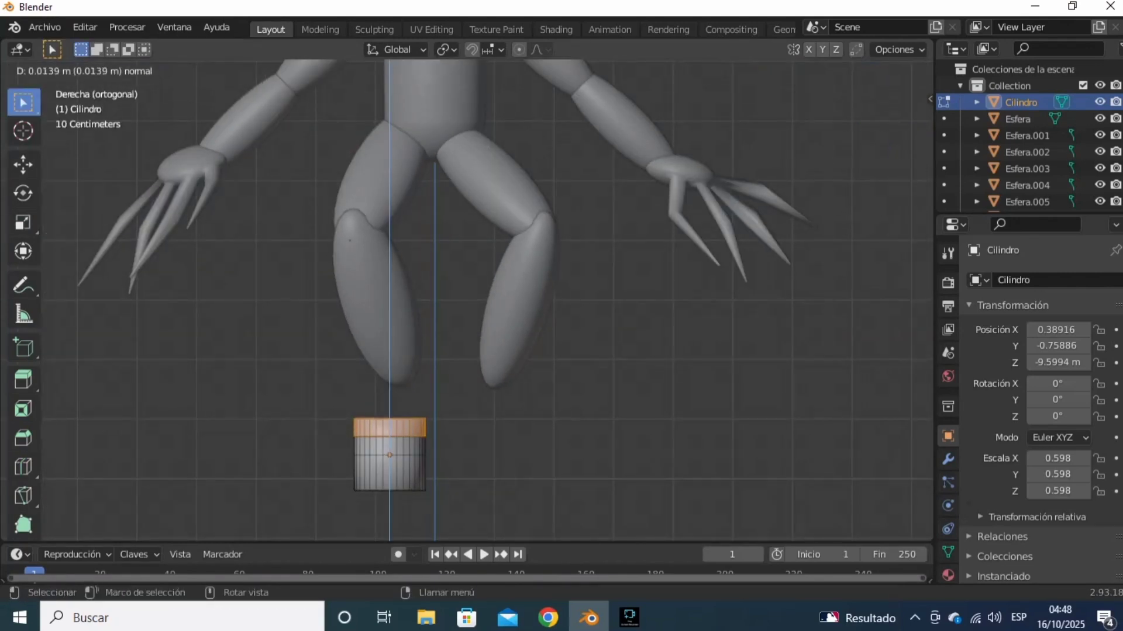
click(548, 433)
key(s)
click(503, 402)
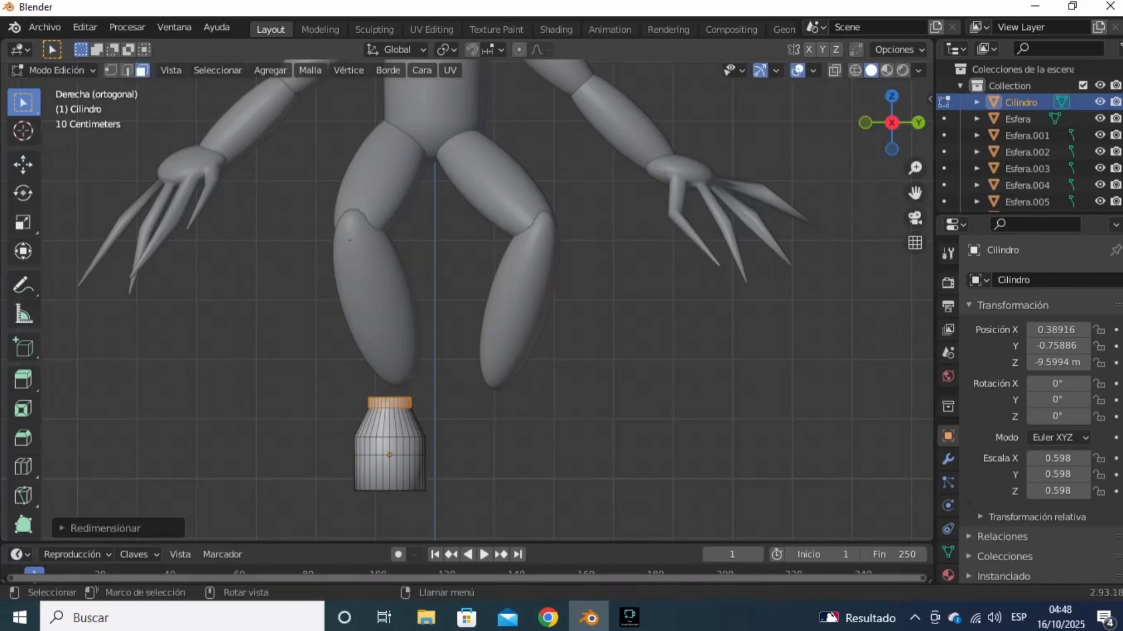
Step: Return to object mode and lower the foot beneath the leg to about Z -9.93 m
key(Tab)
key(g)
click(497, 412)
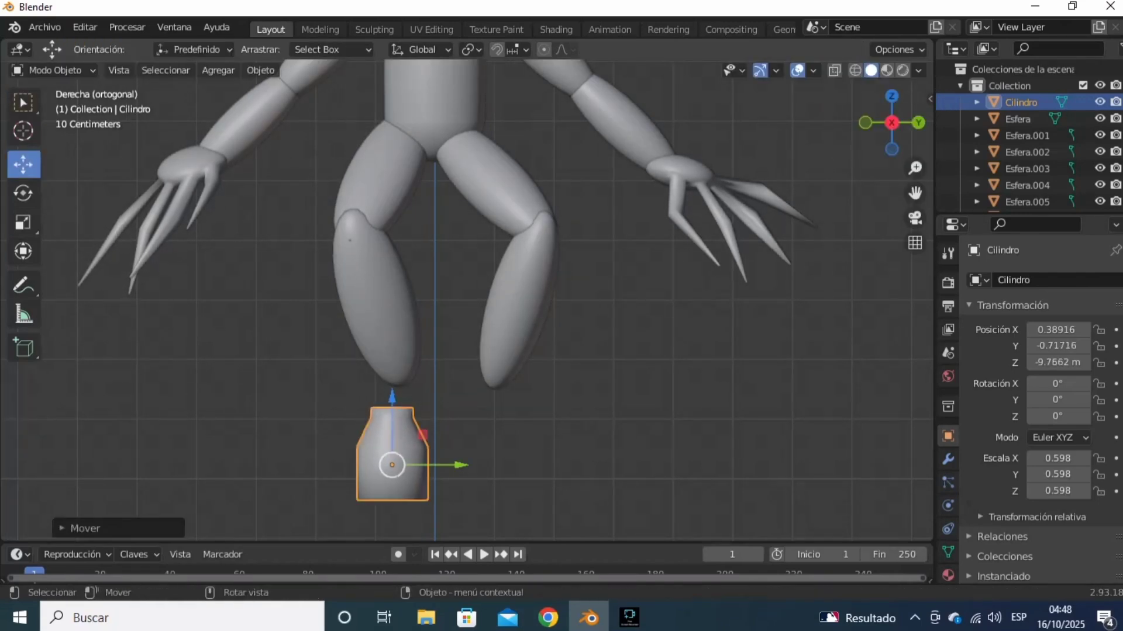
click(514, 413)
mouse_move(894, 124)
mouse_down()
mouse_move(860, 130)
mouse_move(877, 126)
mouse_up()
click(904, 121)
scroll(643, 304, down, 1)
drag(404, 433, 409, 441)
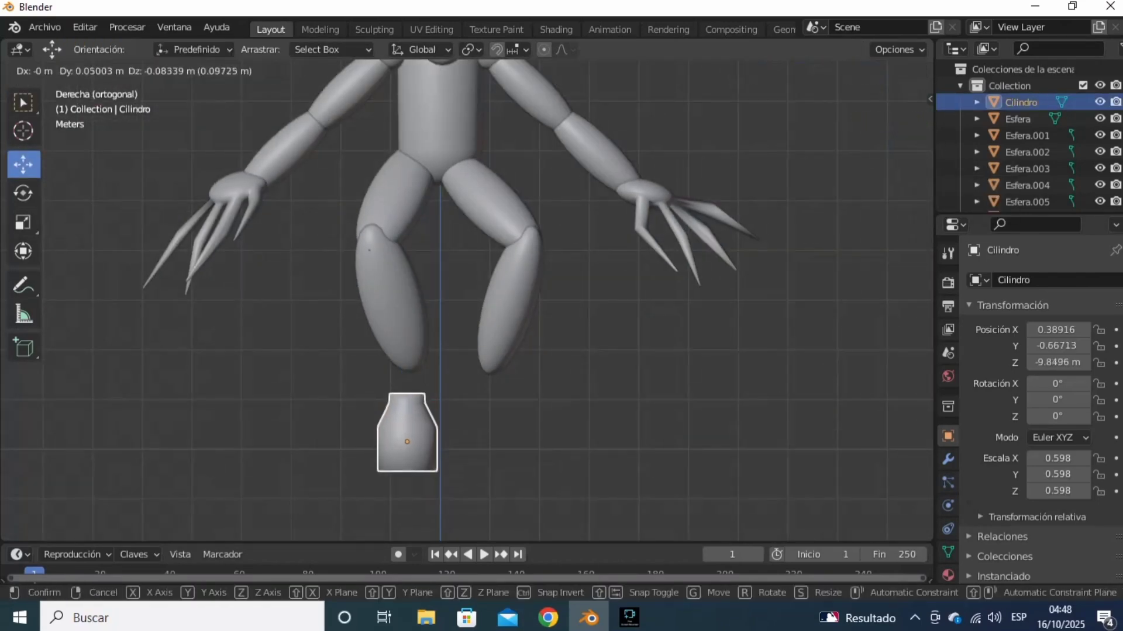
Step: Duplicate the foot and place the copy beneath the other leg at about Y 0.97 m
right_click(409, 441)
click(409, 433)
drag(557, 446, 553, 446)
click(631, 374)
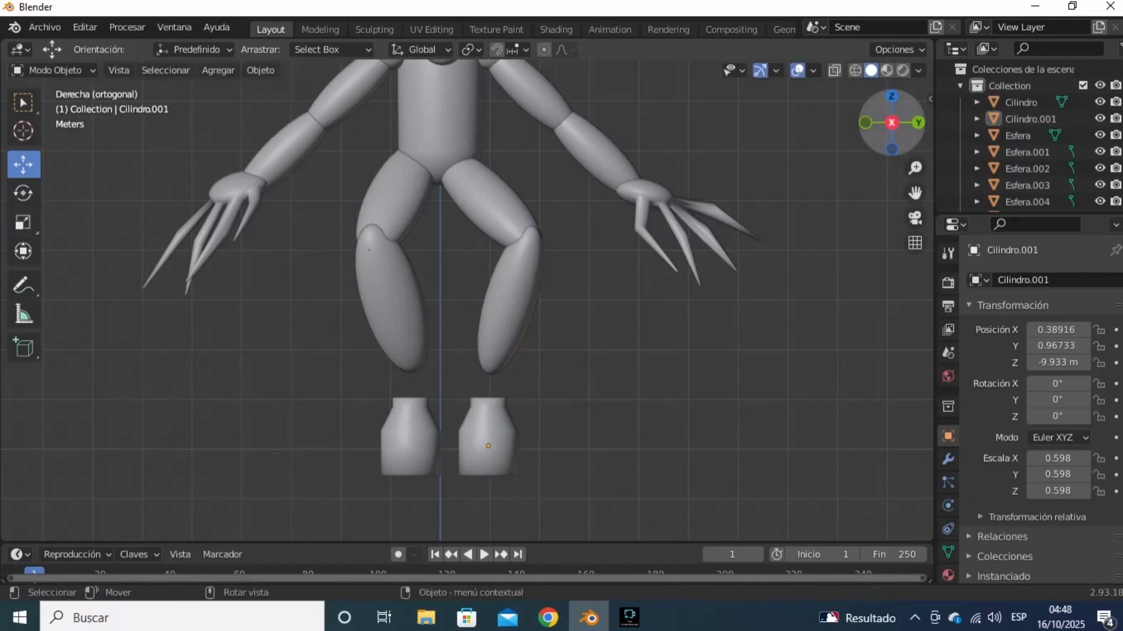
Step: Duplicate the lower leg above the first foot, tilt the copy nearly upright, and place it at about X 0.35 m, Z -8.64 m as an ankle
click(866, 122)
click(506, 342)
right_click(514, 354)
click(526, 356)
right_click(526, 356)
drag(509, 297, 650, 340)
drag(703, 307, 684, 287)
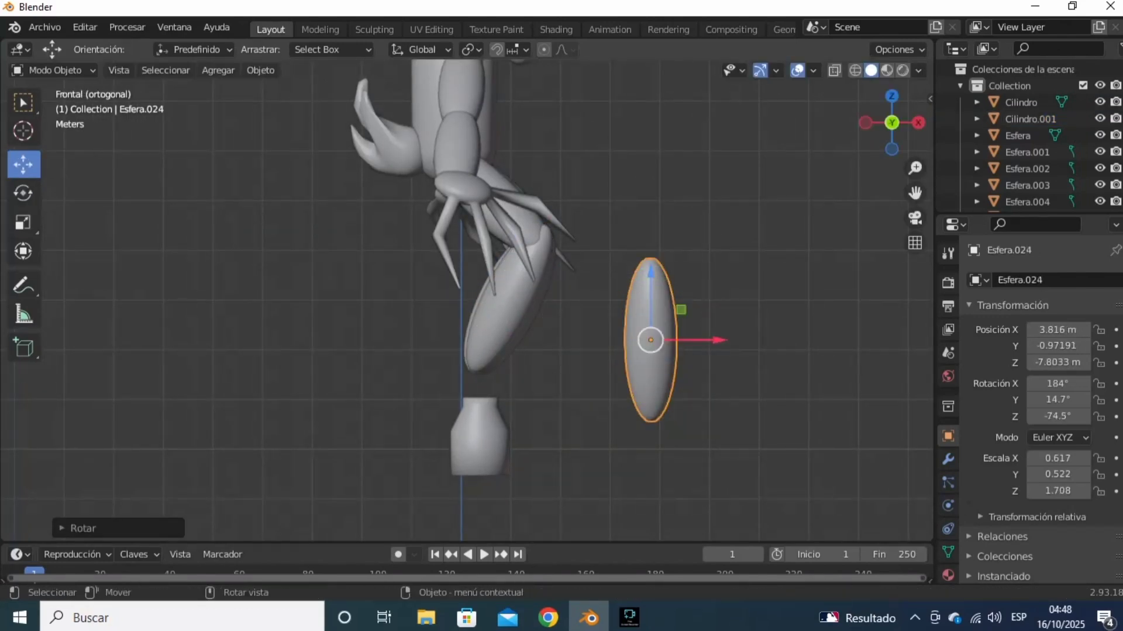
drag(650, 340, 477, 381)
Step: Straighten the ankle ellipsoid to about X 181°, Y 1.76°, Z -75° and shift it sideways toward the foot
click(866, 122)
click(24, 193)
drag(598, 332, 584, 320)
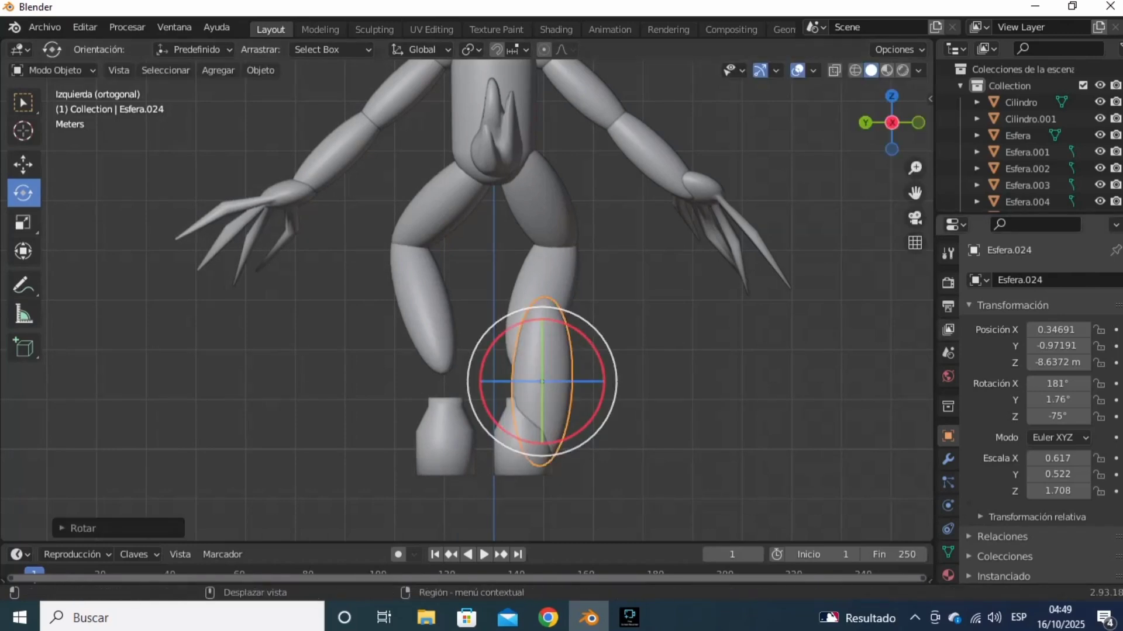
drag(474, 381, 463, 382)
Step: Center the ankle ellipsoid over the foot and shrink it to a scale of about 0.395 × 0.334 × 1.094
click(891, 123)
click(865, 123)
drag(546, 382, 552, 381)
key(s)
click(594, 426)
Step: Nudge the ankle ellipsoid along Y until it lines up with the foot's neck, and clear the selection
drag(893, 117, 719, 112)
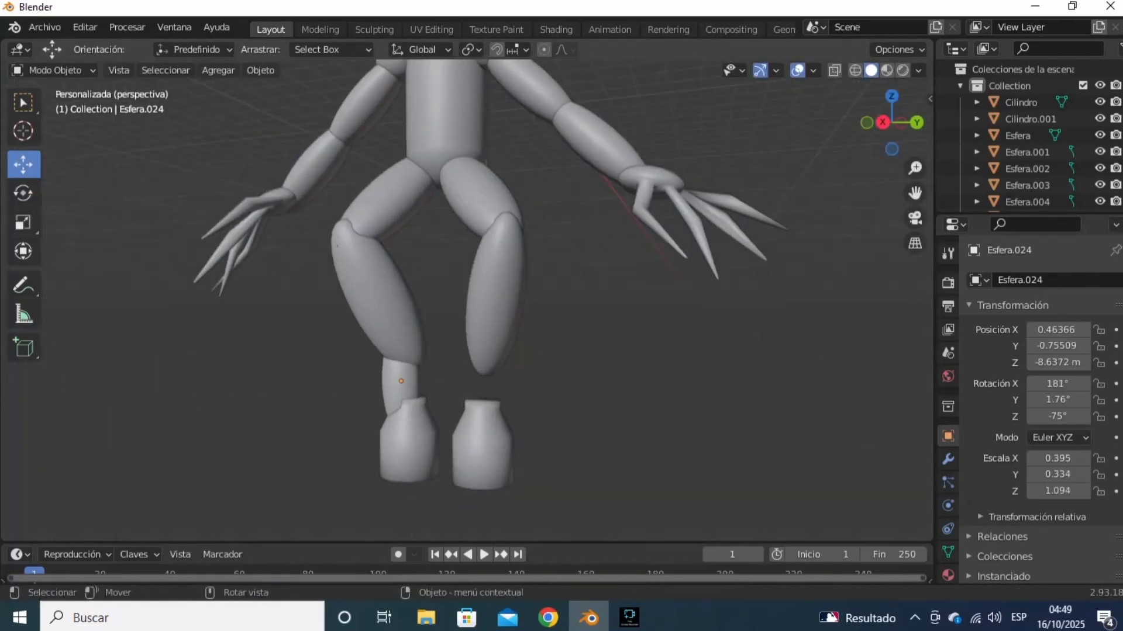
drag(466, 384, 474, 384)
click(620, 375)
drag(892, 120, 590, 124)
Step: Duplicate the ankle ellipsoid onto the other leg and align it with that foot, shifting the foot to about Y 1.06 m
click(531, 351)
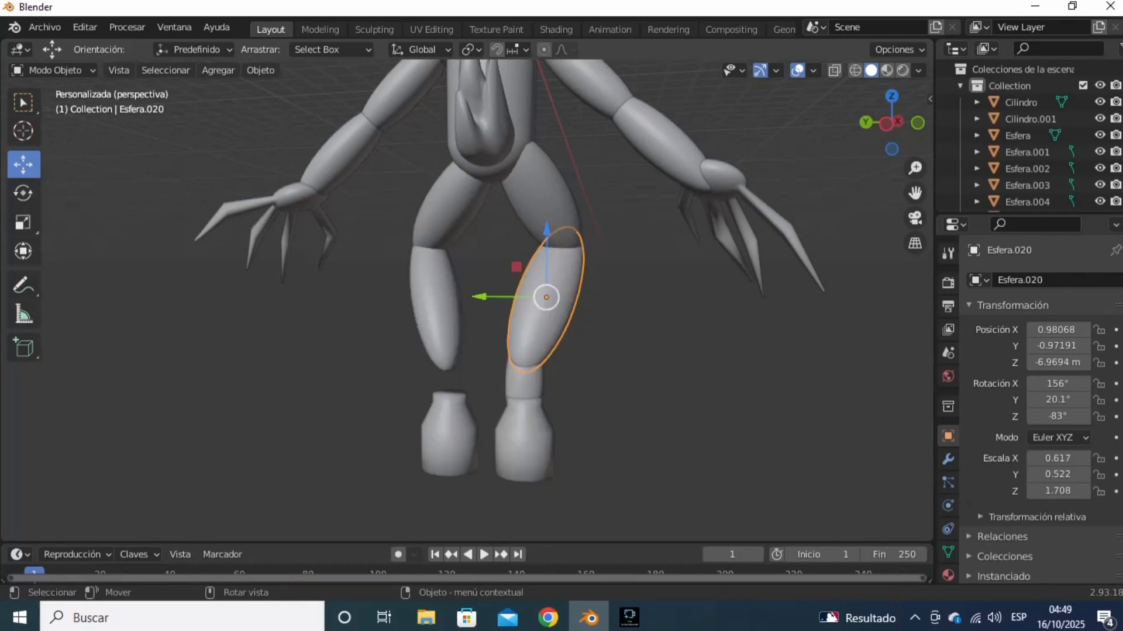
click(524, 383)
key(shift+d)
click(523, 383)
drag(459, 378, 382, 406)
click(449, 377)
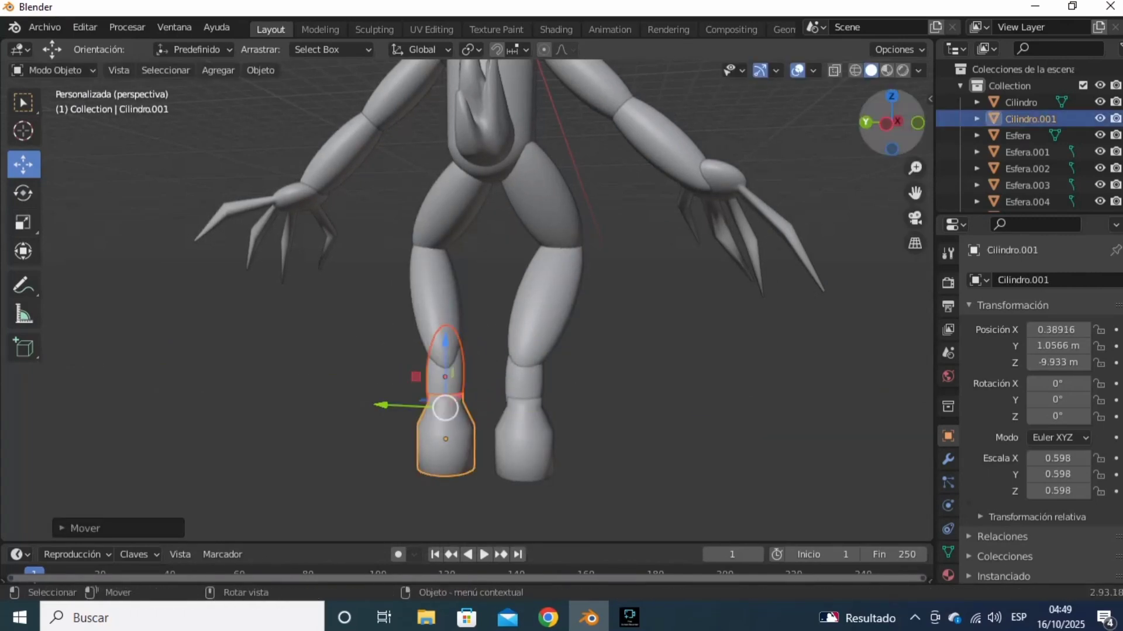